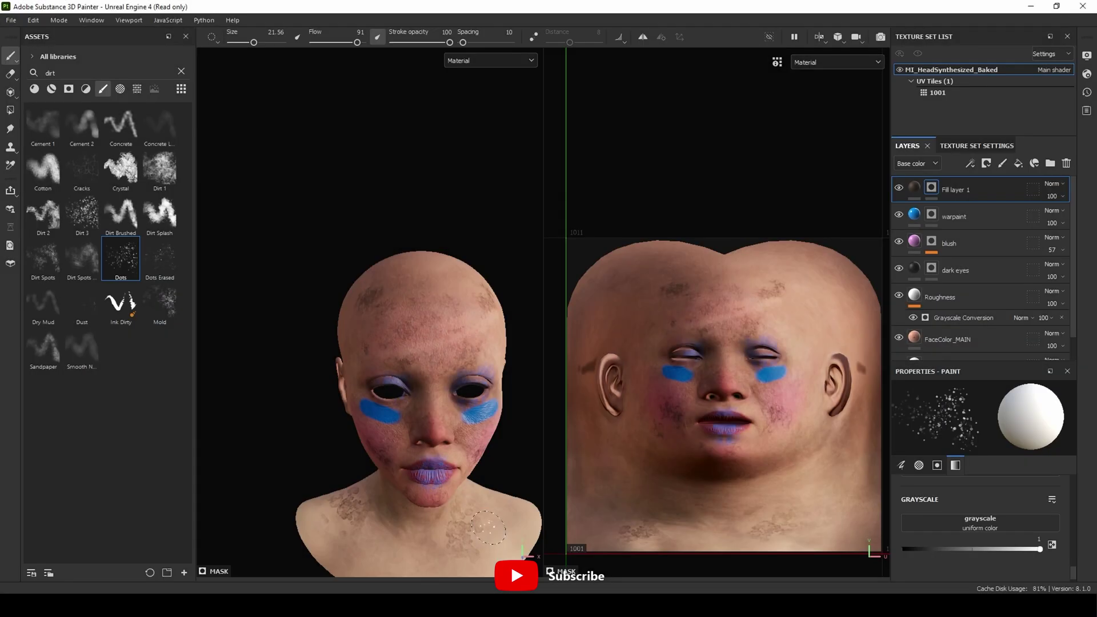
- Select the Dirt Spots brush in place of Dots in the Assets panel
{"action": "left_click", "coordinate": [43, 257]}
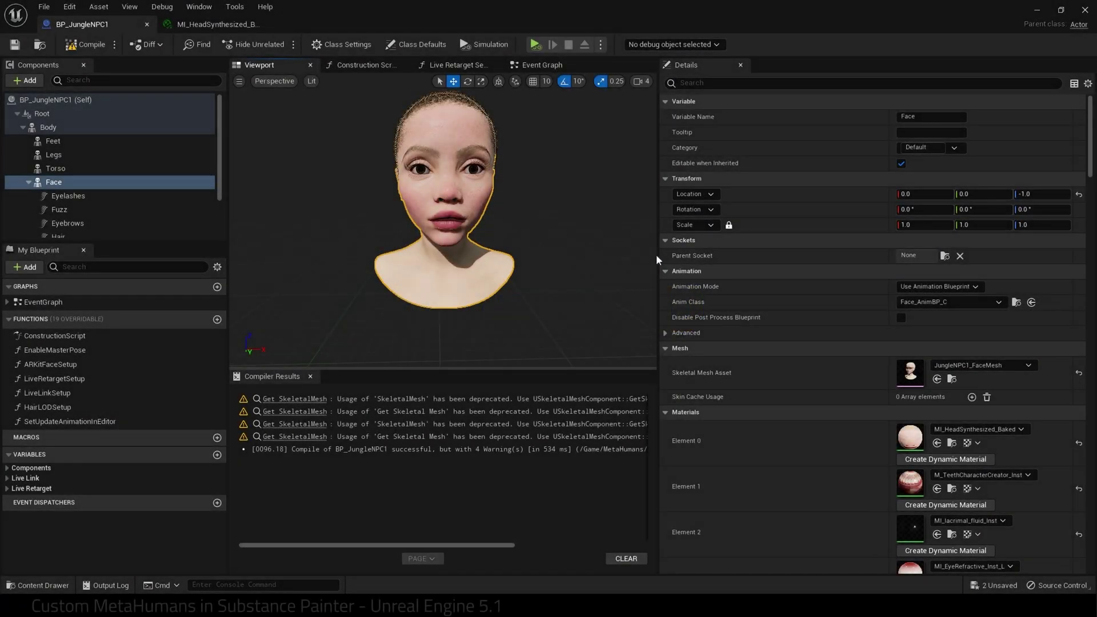
- Export JungleNPC1_FaceMesh as an FBX into Tutorial and enlarge the FBX export options
{"action": "left_click_drag", "start_coordinate": [659, 255], "coordinate": [733, 256]}
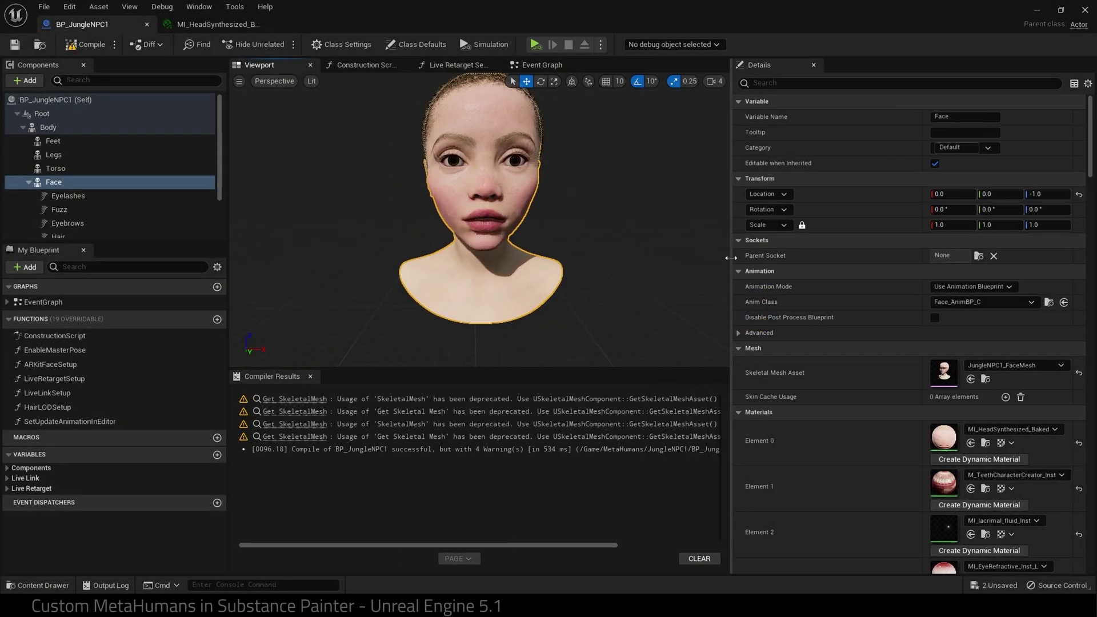
{"action": "left_click", "coordinate": [986, 379]}
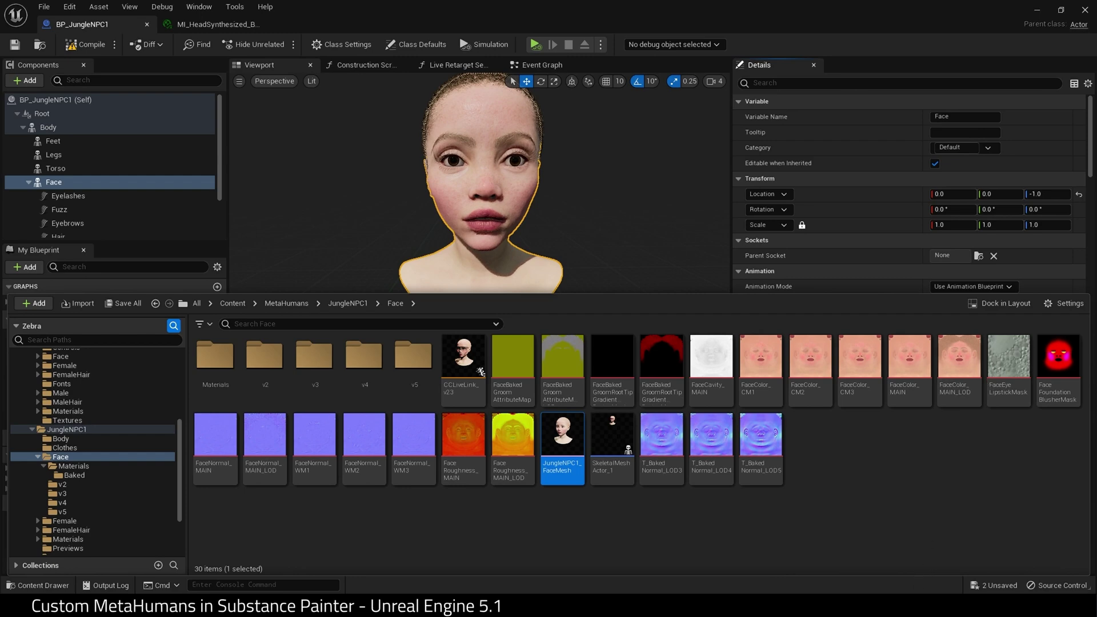
{"action": "right_click", "coordinate": [560, 448]}
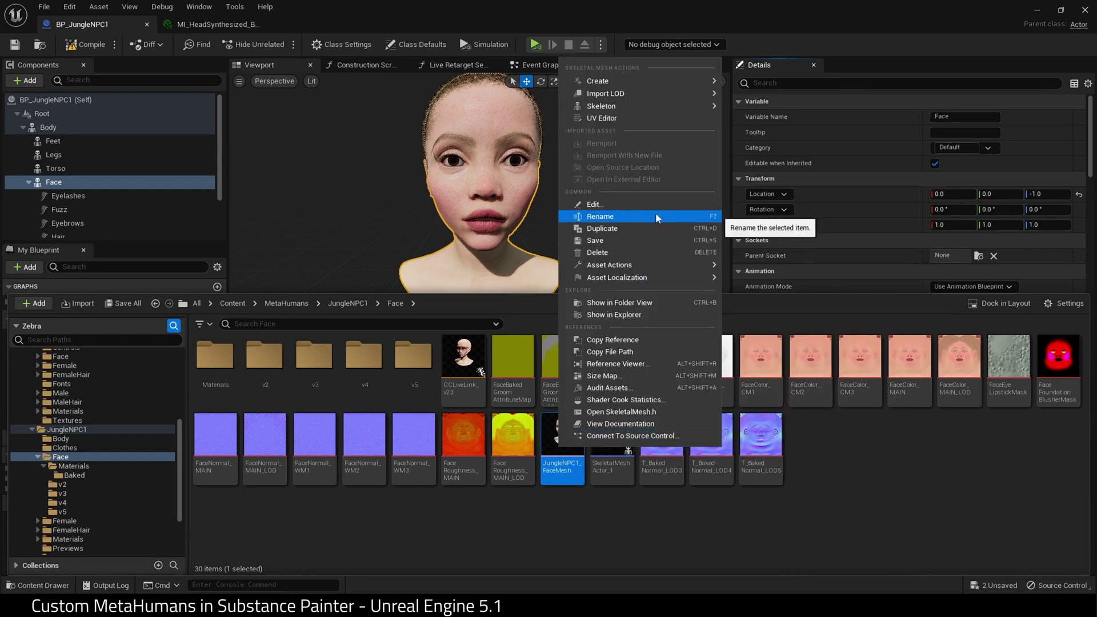
{"action": "mouse_move", "coordinate": [643, 264]}
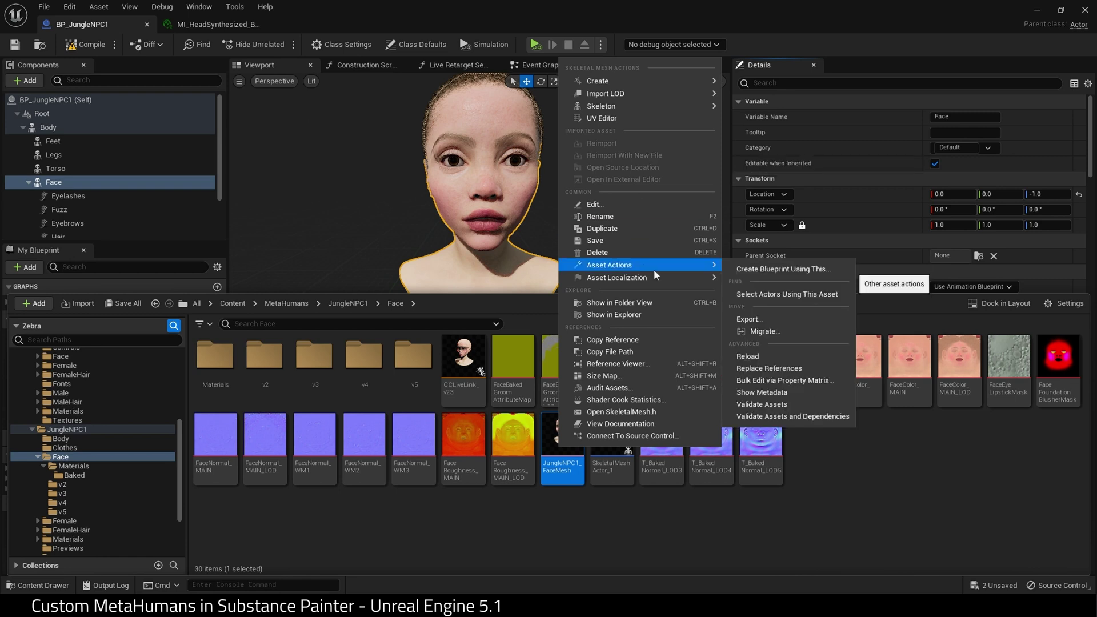
{"action": "left_click", "coordinate": [821, 318]}
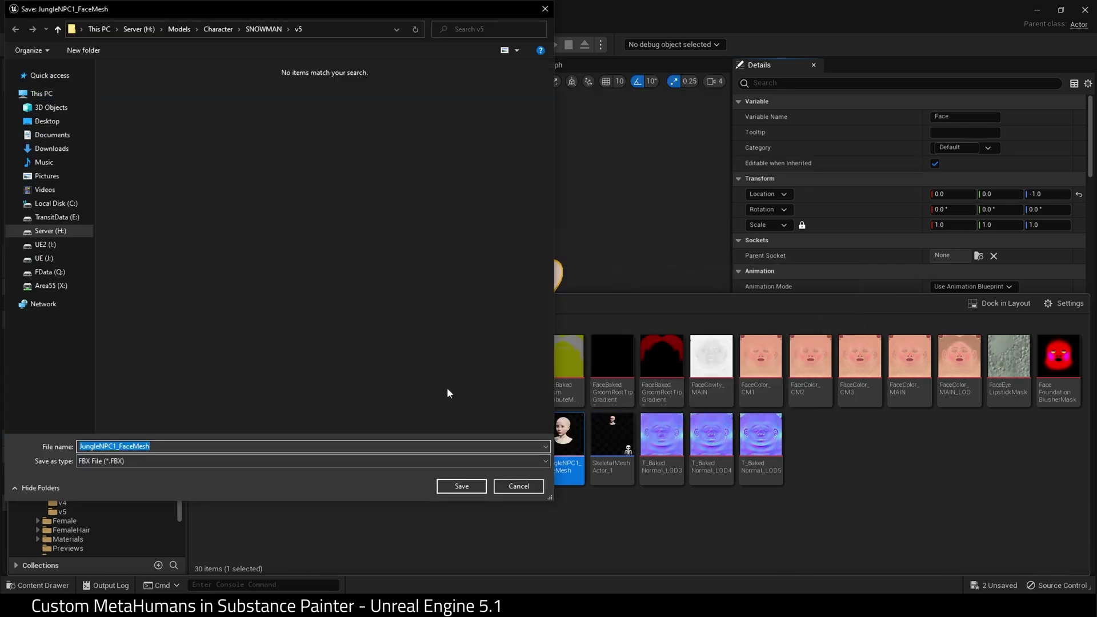
{"action": "left_click", "coordinate": [462, 486]}
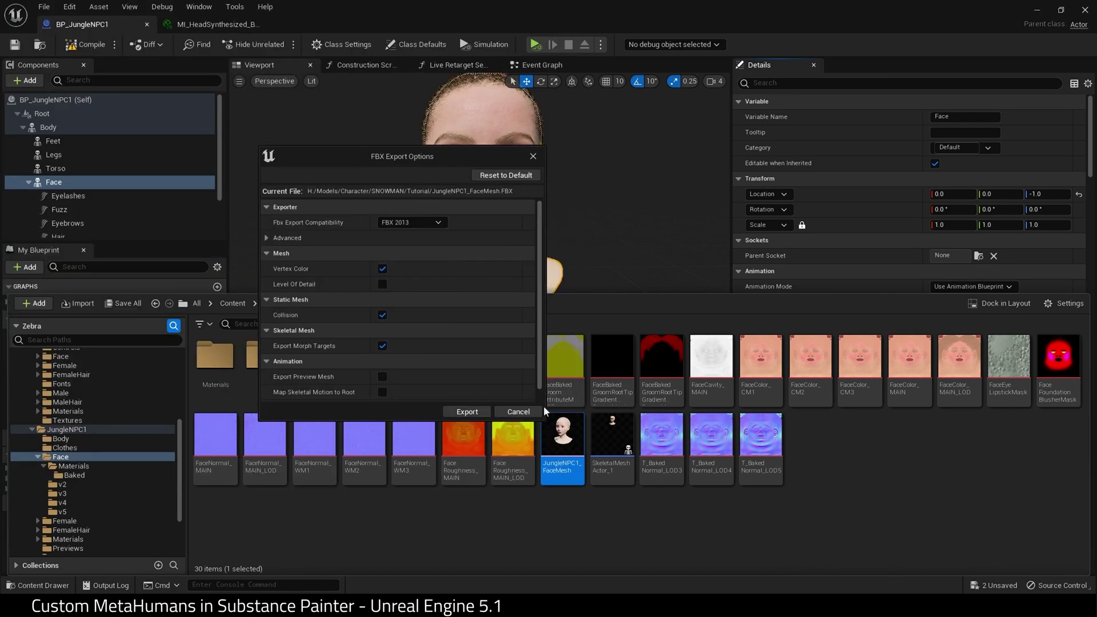
{"action": "left_click_drag", "start_coordinate": [546, 421], "coordinate": [620, 544]}
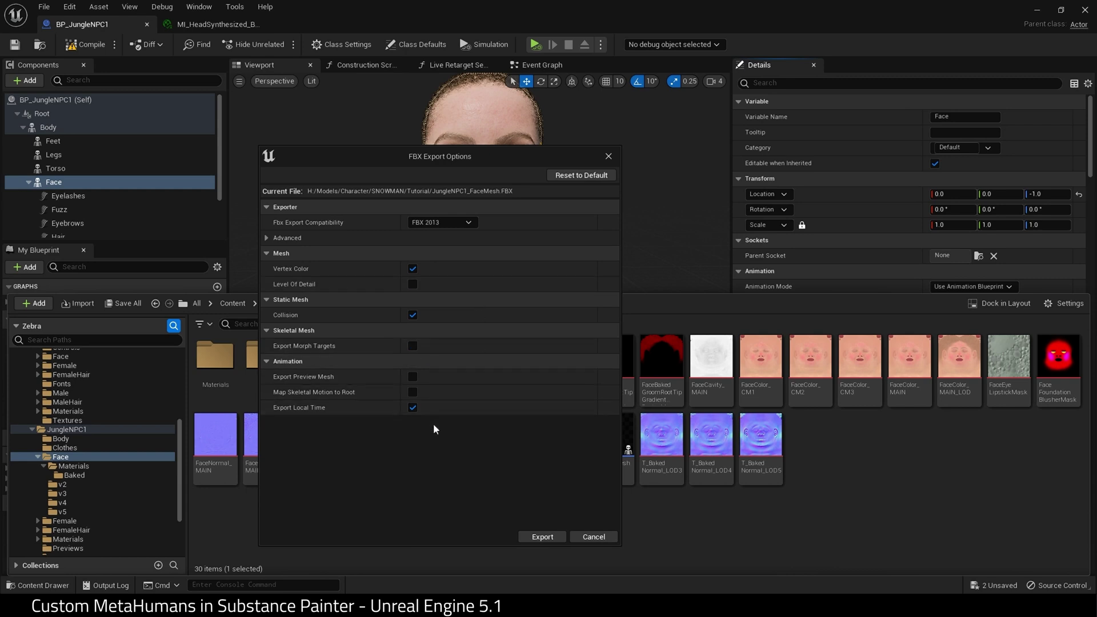
- Finish the FBX export and export the normal, colour, blusher mask and roughness textures
{"action": "left_click", "coordinate": [537, 537]}
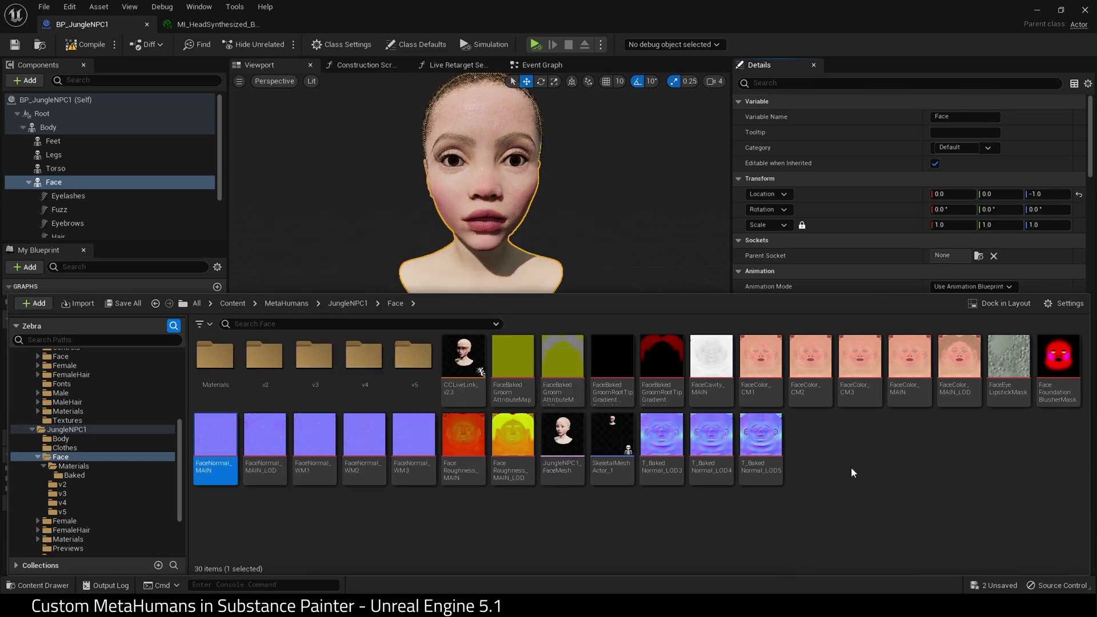
{"action": "left_click", "coordinate": [910, 359], "text": "ctrl"}
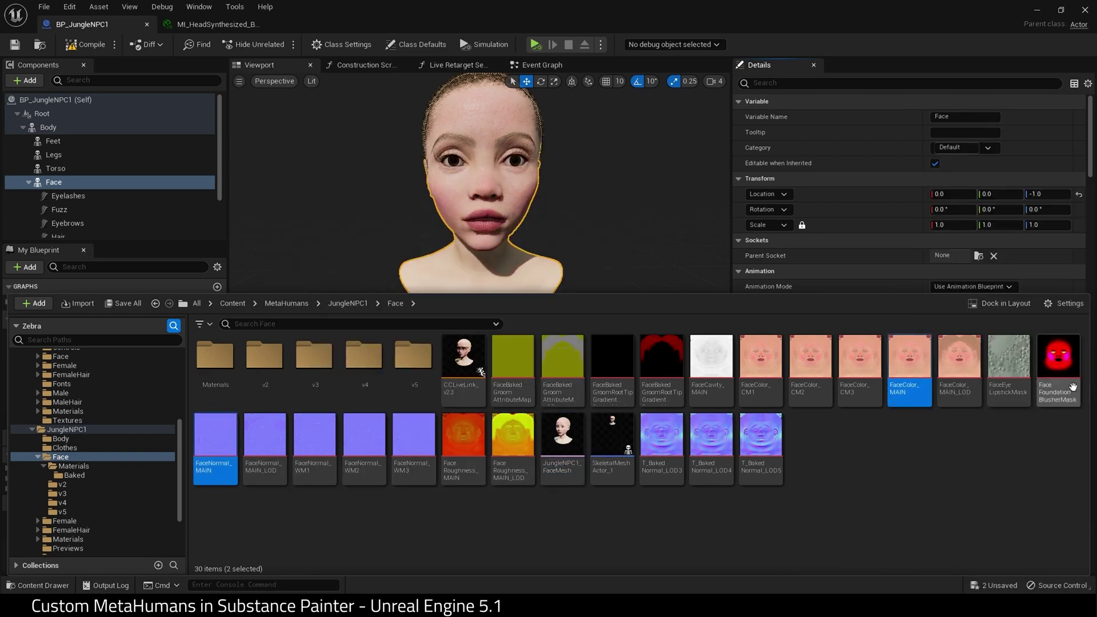
{"action": "left_click", "coordinate": [1058, 363], "text": "ctrl"}
{"action": "left_click", "coordinate": [464, 440], "text": "ctrl"}
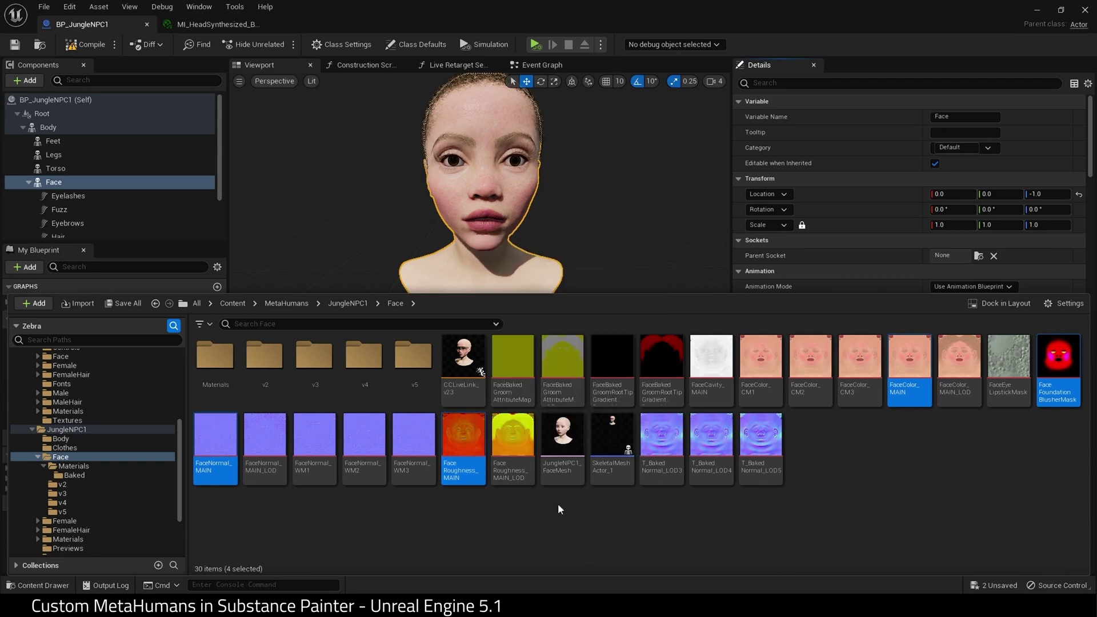
{"action": "right_click", "coordinate": [464, 466]}
{"action": "mouse_move", "coordinate": [566, 285]}
{"action": "left_click", "coordinate": [677, 343]}
- Create a new folder named Textures and open it
{"action": "right_click", "coordinate": [143, 200]}
{"action": "mouse_move", "coordinate": [251, 334]}
{"action": "left_click", "coordinate": [300, 329]}
{"action": "key", "text": "BackSpace"}
{"action": "type", "text": "Textures"}
{"action": "key", "text": "Return"}
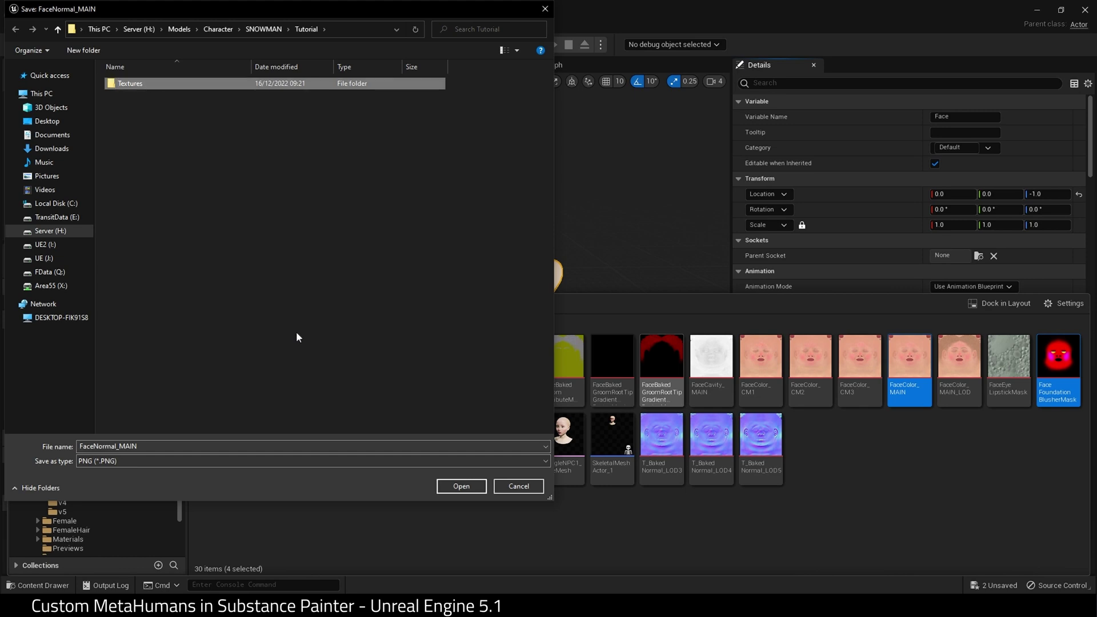
{"action": "double_click", "coordinate": [135, 83]}
- Save FaceNormal_MAIN, FaceColor_MAIN, the blusher mask and roughness textures as Targa files
{"action": "left_click", "coordinate": [326, 461]}
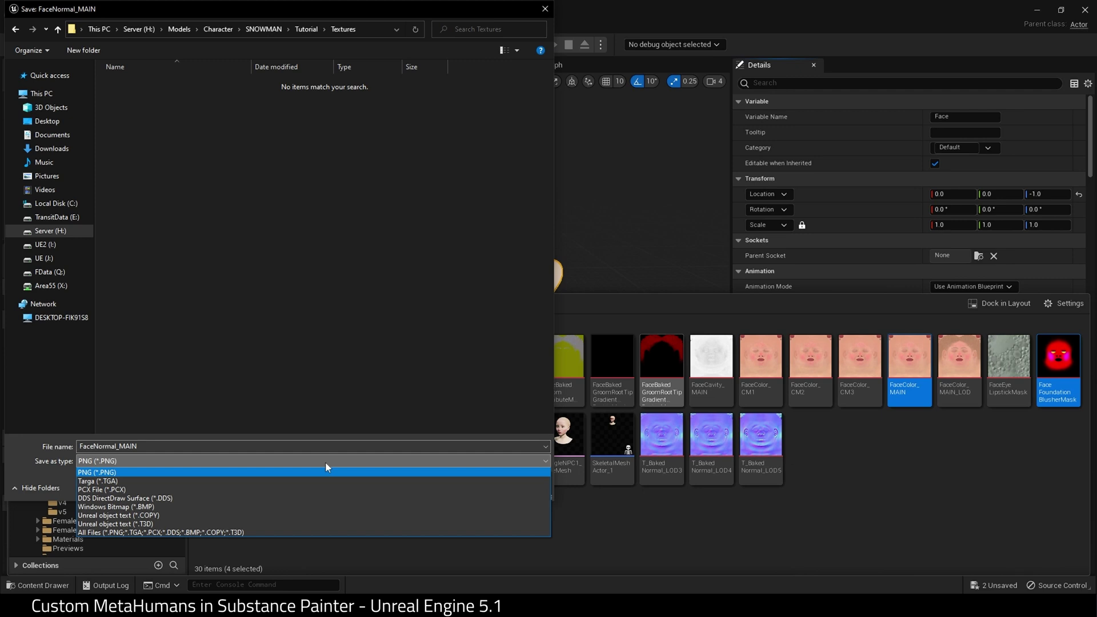
{"action": "left_click", "coordinate": [319, 480]}
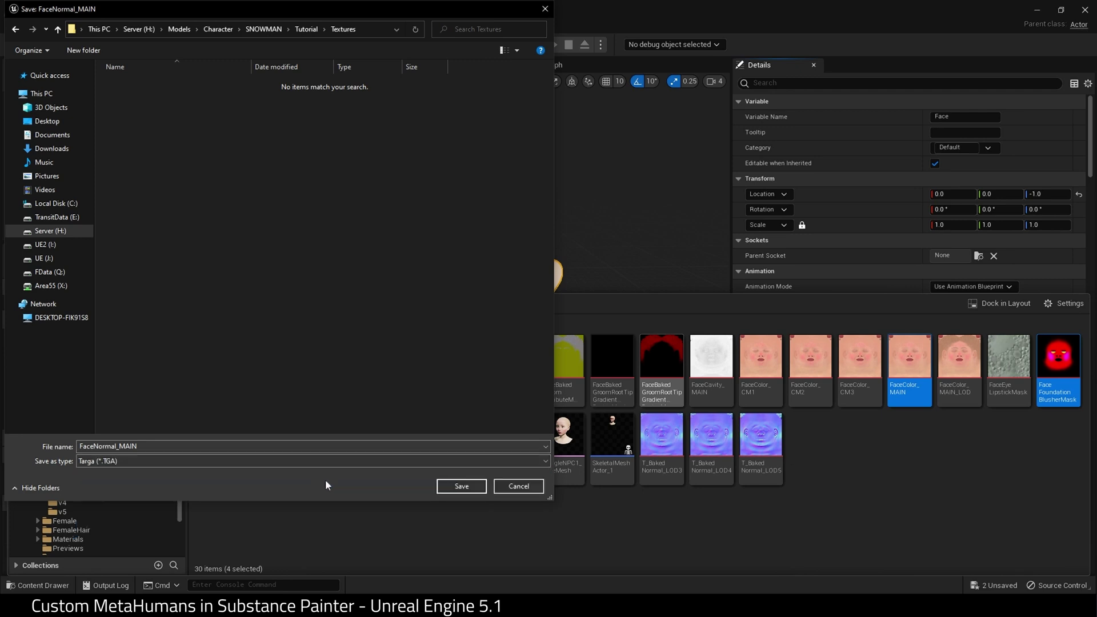
{"action": "left_click", "coordinate": [461, 487]}
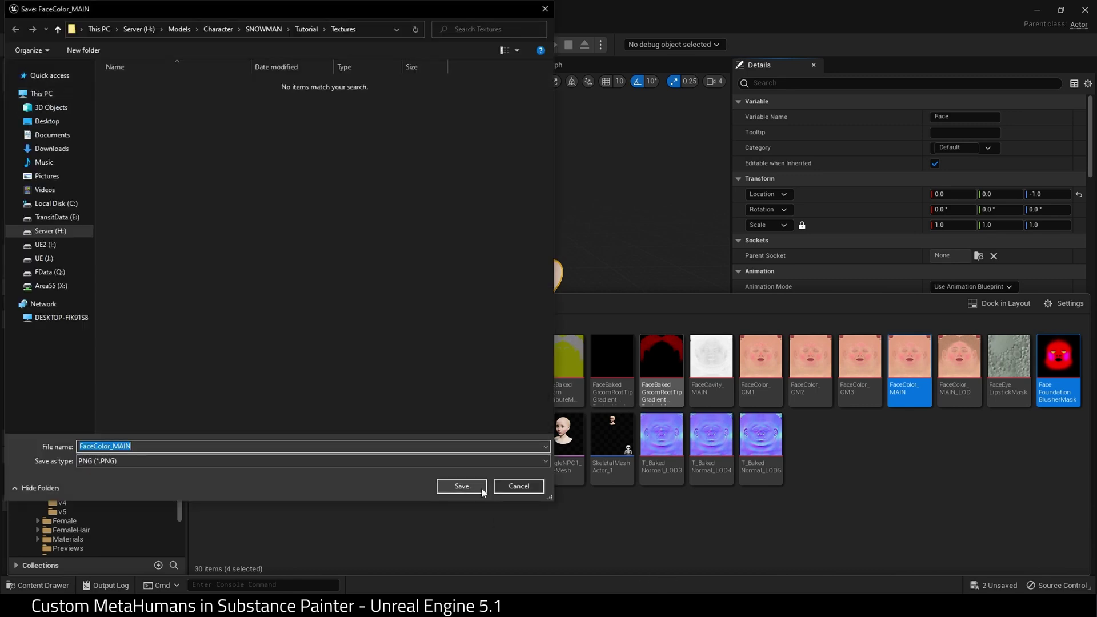
{"action": "left_click", "coordinate": [389, 461]}
{"action": "left_click", "coordinate": [347, 481]}
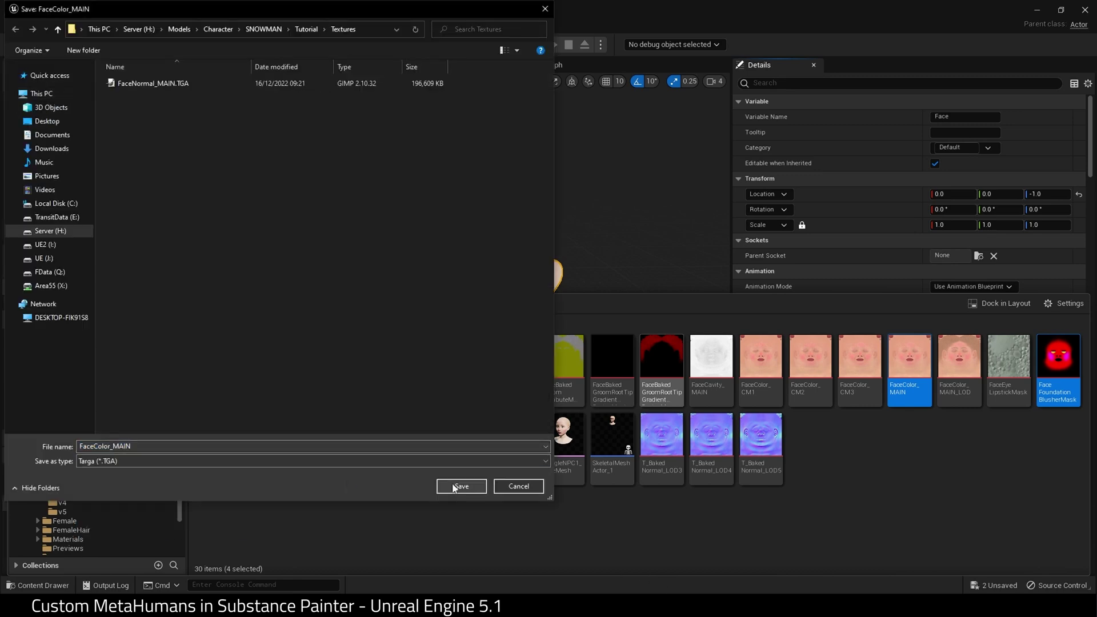
{"action": "left_click", "coordinate": [458, 487]}
{"action": "left_click", "coordinate": [386, 460]}
{"action": "left_click", "coordinate": [313, 480]}
{"action": "left_click", "coordinate": [457, 486]}
{"action": "left_click", "coordinate": [325, 461]}
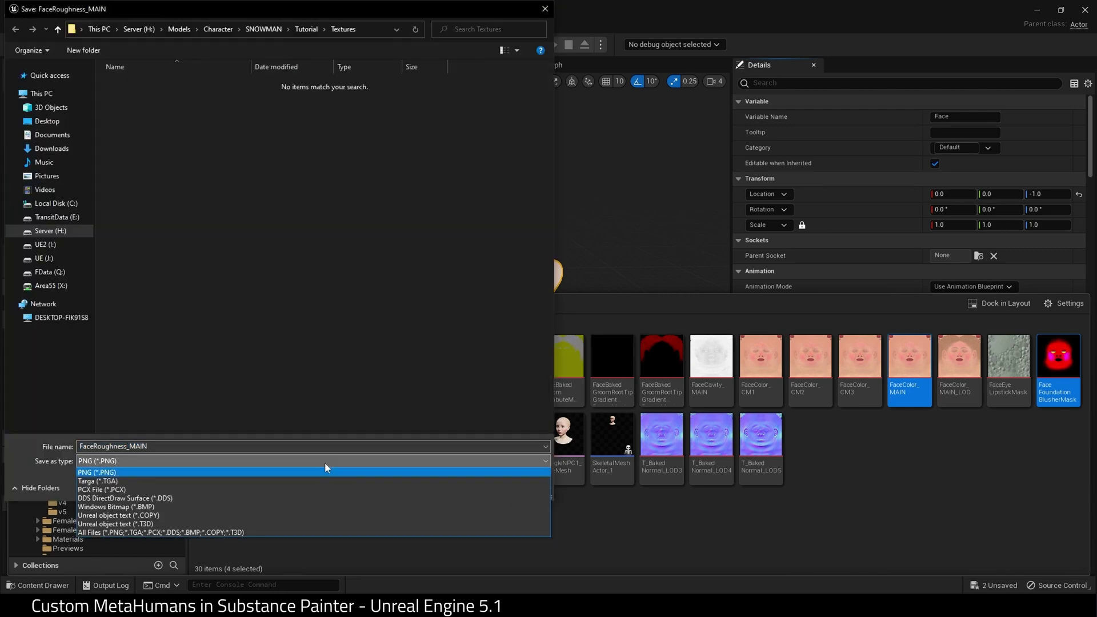
{"action": "left_click", "coordinate": [296, 481]}
{"action": "left_click", "coordinate": [457, 486]}
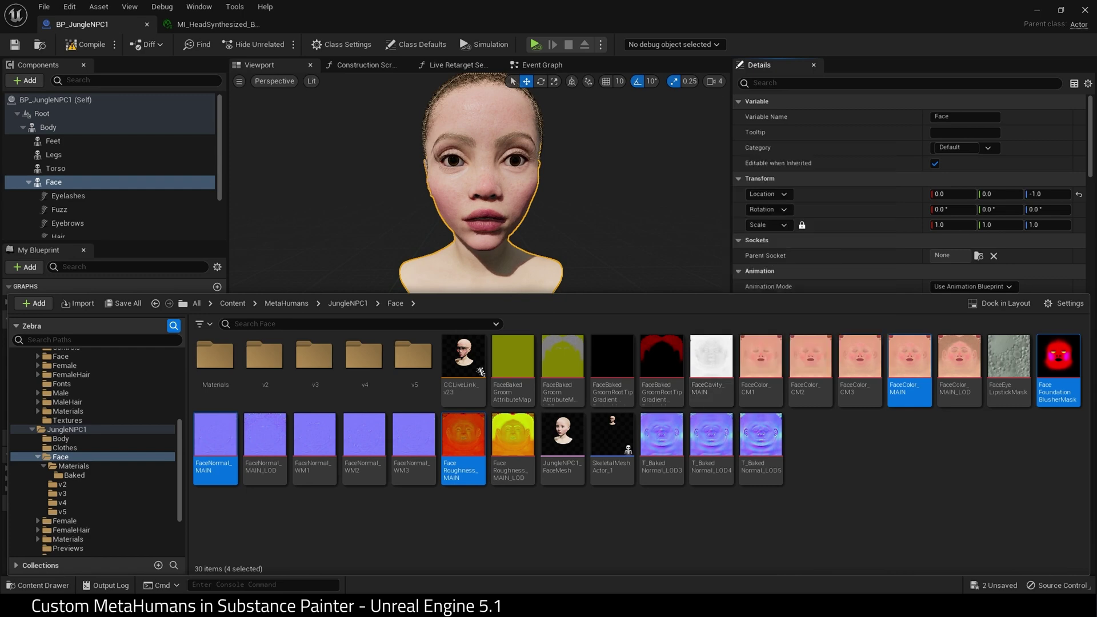
- Export FaceCavity_MAIN as a Targa (.TGA) file
{"action": "left_click", "coordinate": [714, 367]}
{"action": "right_click", "coordinate": [716, 375]}
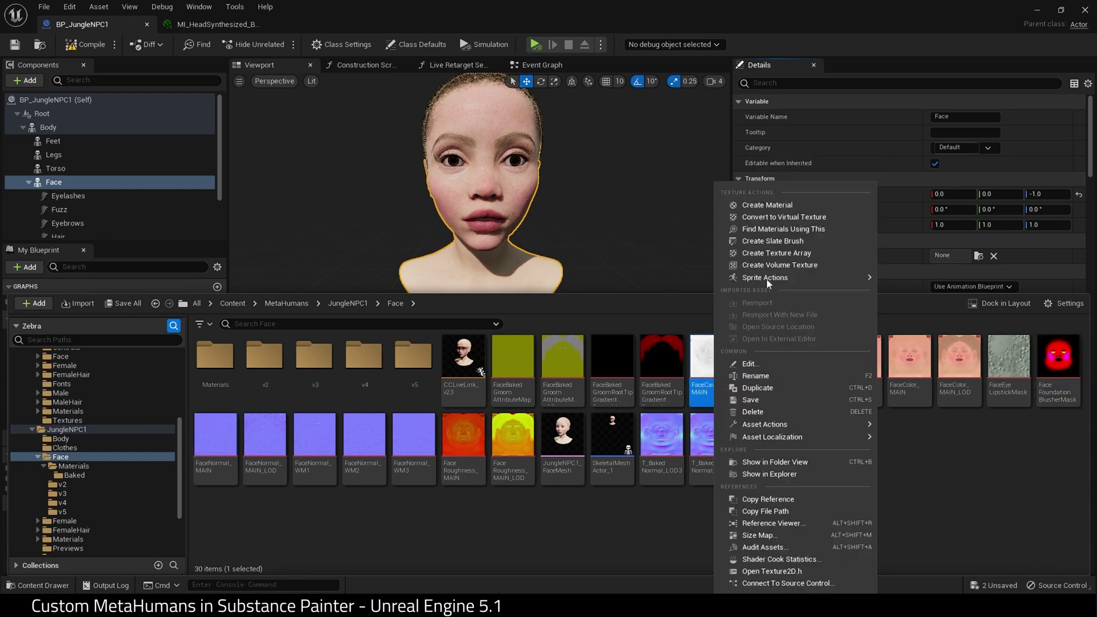
{"action": "mouse_move", "coordinate": [830, 423]}
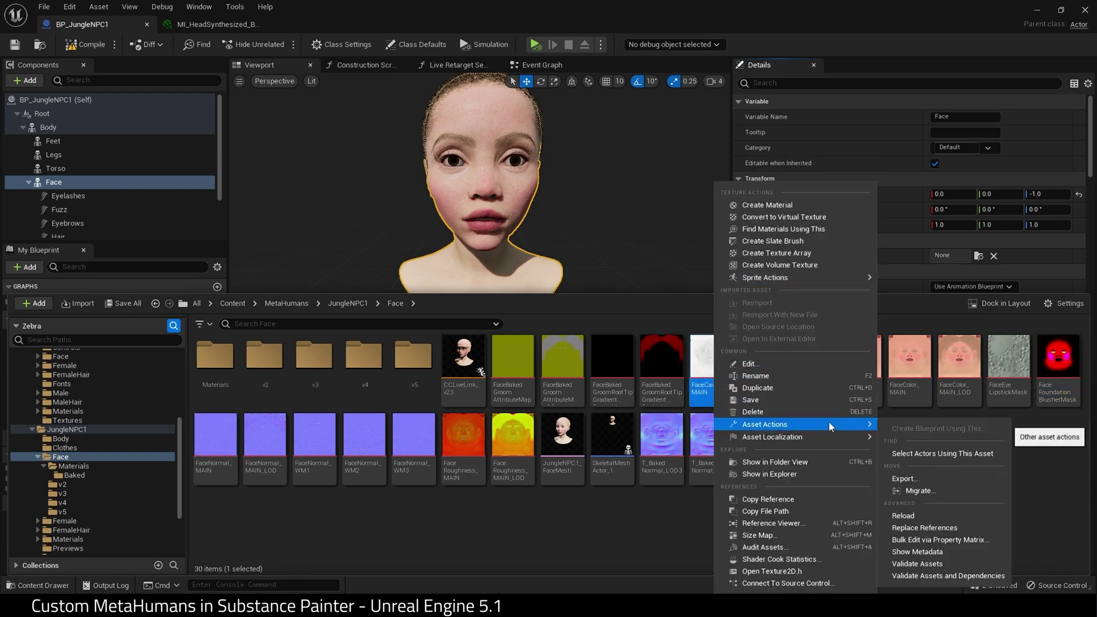
{"action": "left_click", "coordinate": [931, 482]}
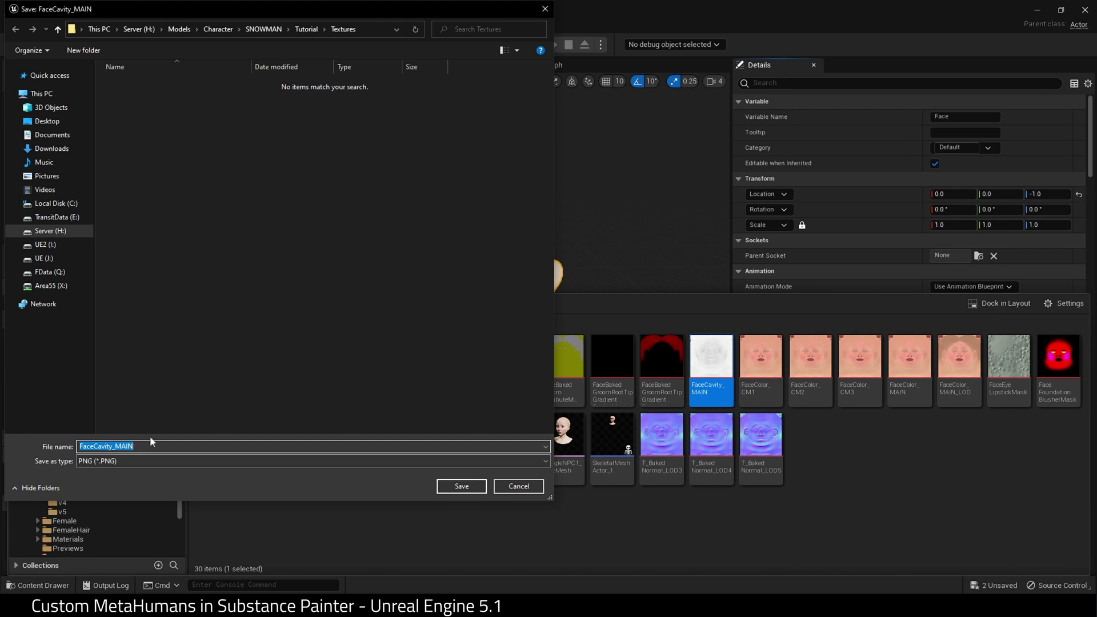
{"action": "left_click", "coordinate": [128, 461]}
{"action": "left_click", "coordinate": [132, 482]}
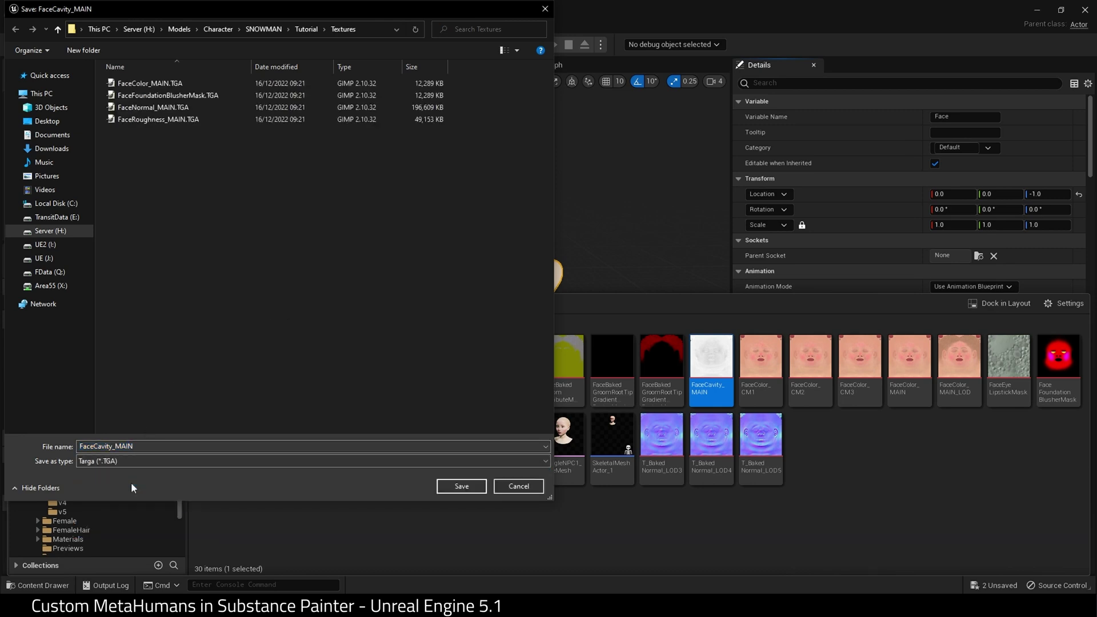
{"action": "left_click", "coordinate": [483, 490]}
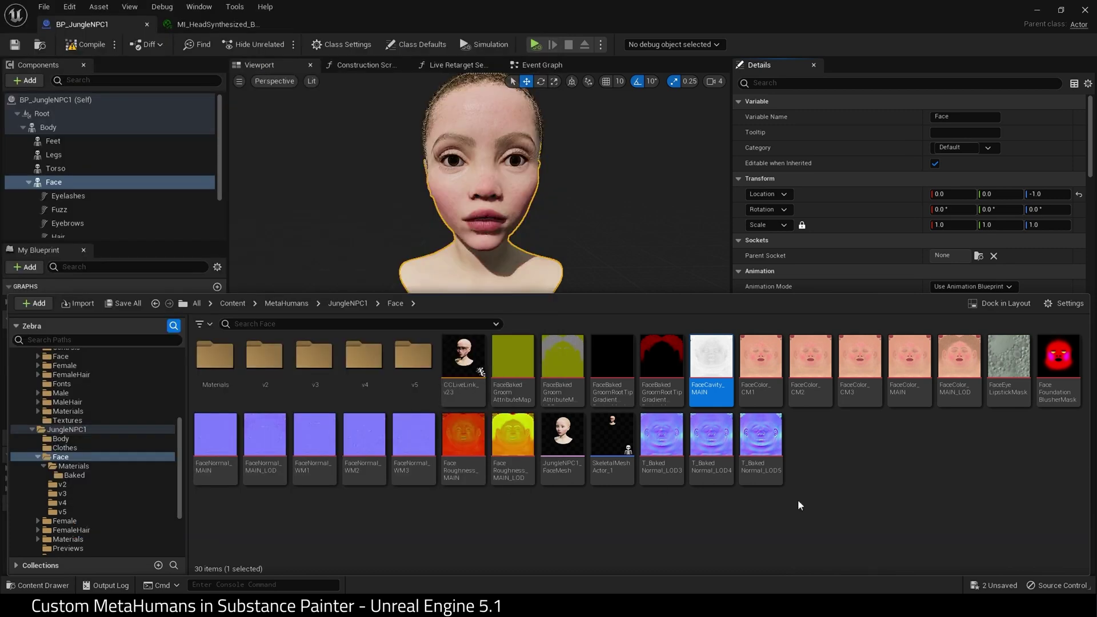
- Export FaceEyeLipstickMask as a Targa (.TGA) file
{"action": "left_click", "coordinate": [1006, 375]}
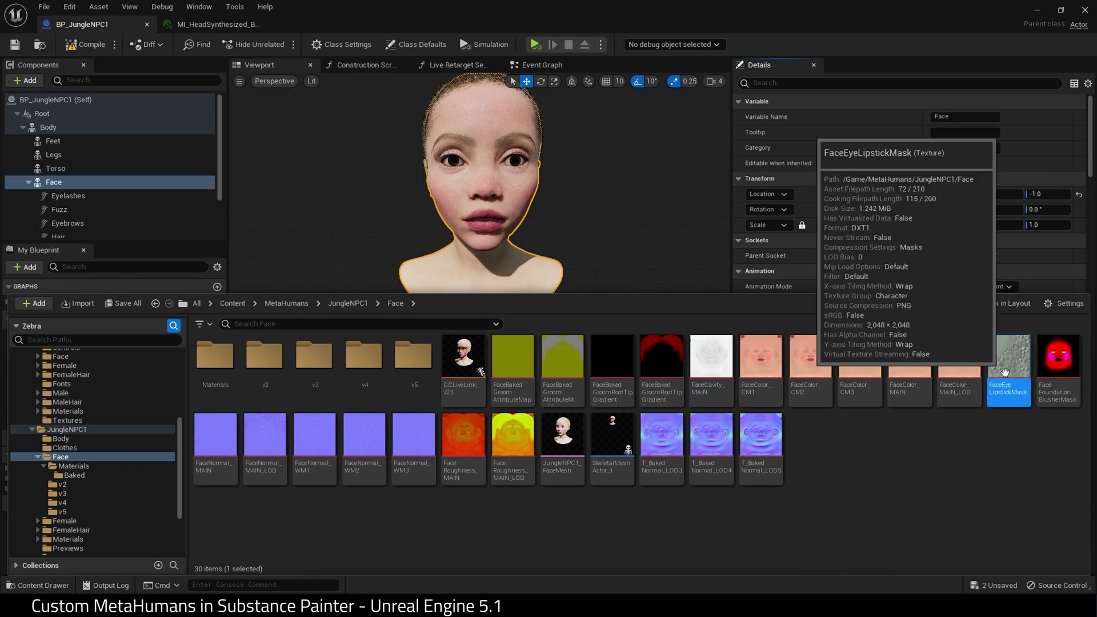
{"action": "right_click", "coordinate": [1006, 373]}
{"action": "mouse_move", "coordinate": [943, 424]}
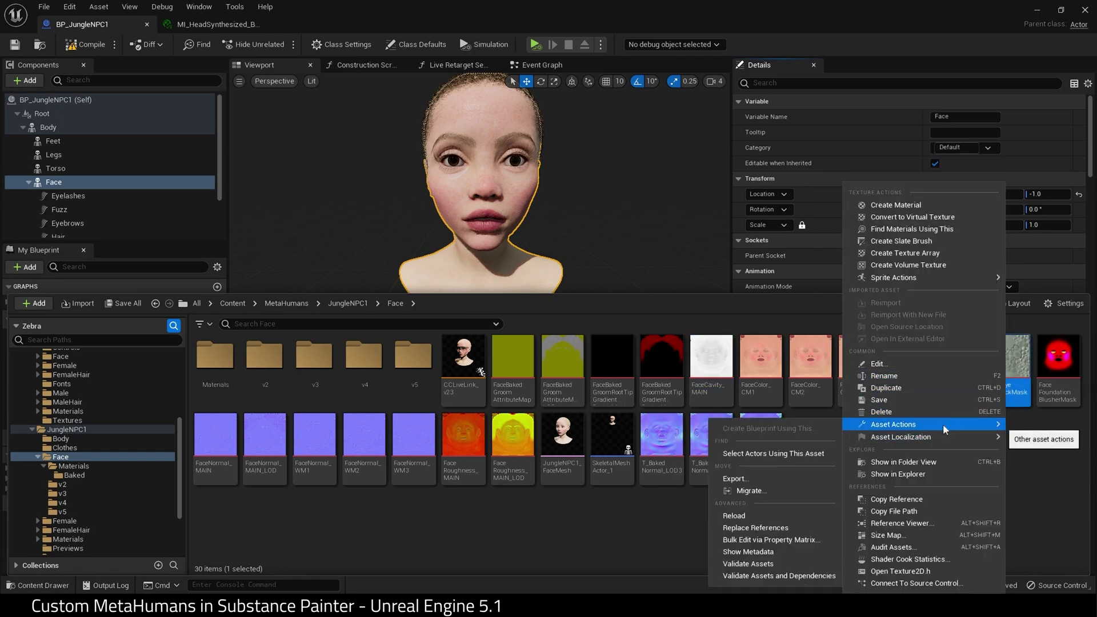
{"action": "left_click", "coordinate": [778, 479]}
{"action": "left_click", "coordinate": [445, 461]}
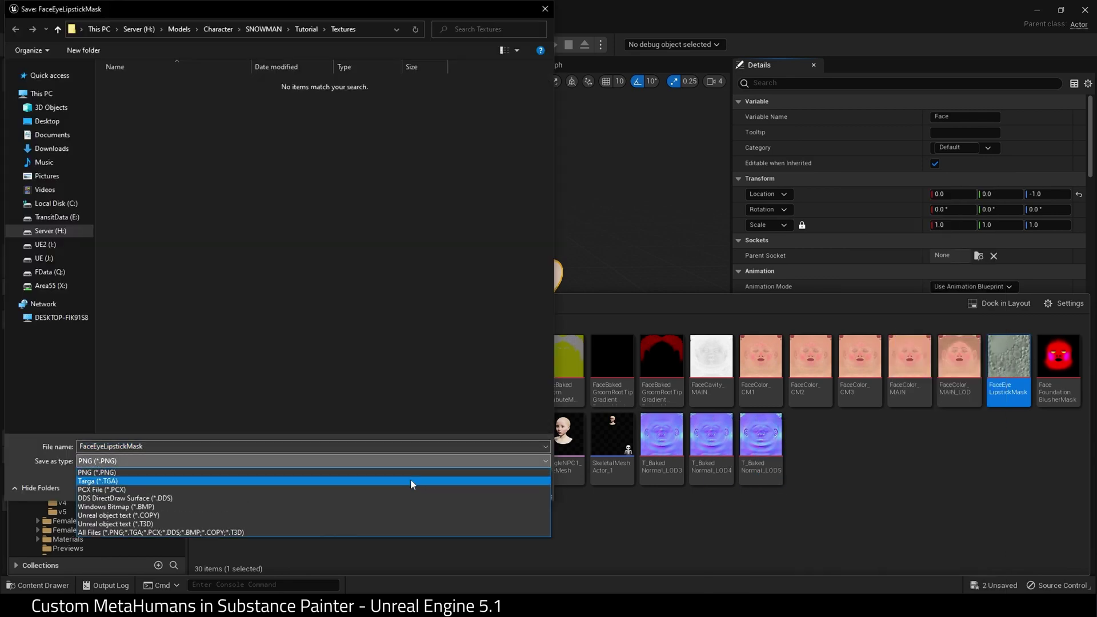
{"action": "left_click", "coordinate": [410, 481]}
{"action": "left_click", "coordinate": [460, 486]}
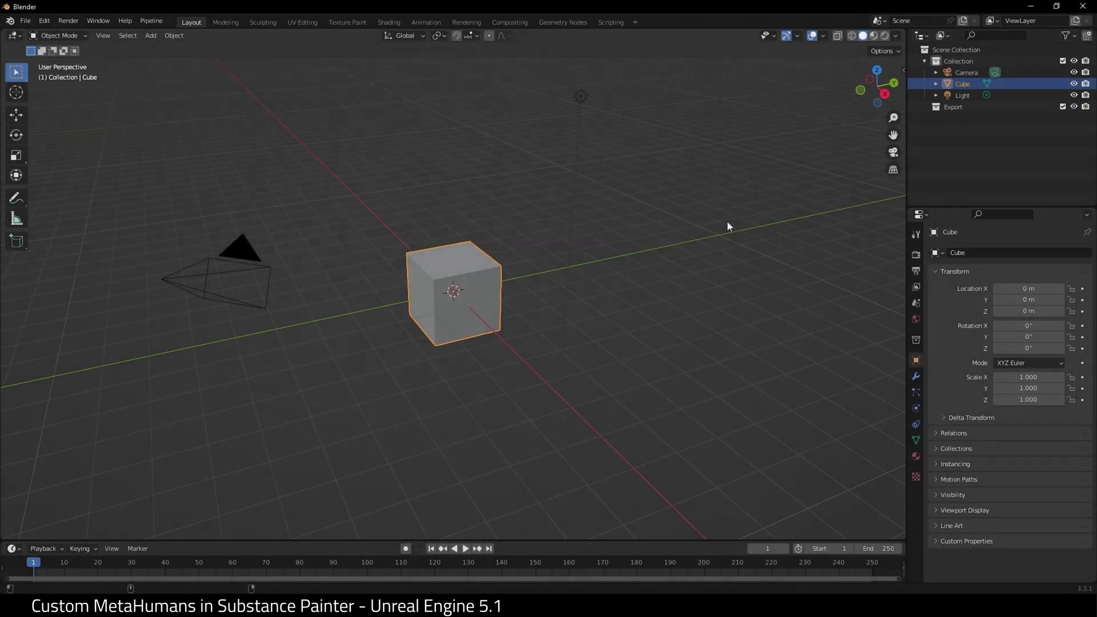
- Turn on the Screencast Keys display from the viewport sidebar
{"action": "left_click", "coordinate": [903, 70]}
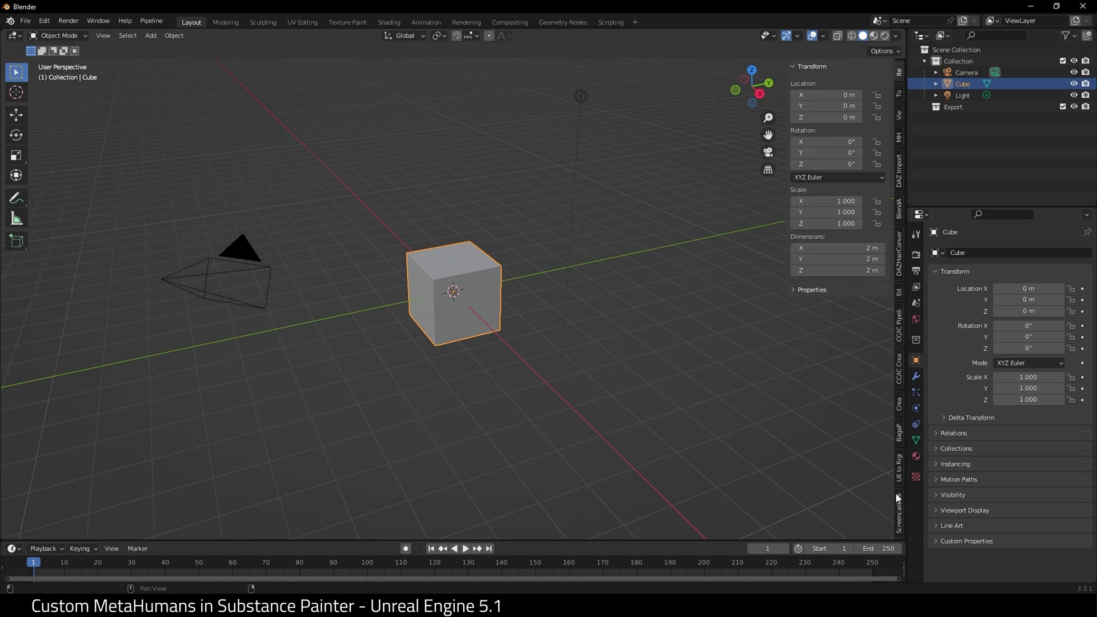
{"action": "left_click", "coordinate": [898, 508]}
{"action": "left_click", "coordinate": [800, 66]}
{"action": "left_click", "coordinate": [793, 67]}
- Delete the default camera, cube and light
{"action": "left_click", "coordinate": [594, 249]}
{"action": "scroll", "coordinate": [614, 238], "scroll_direction": "down", "scroll_amount": 2}
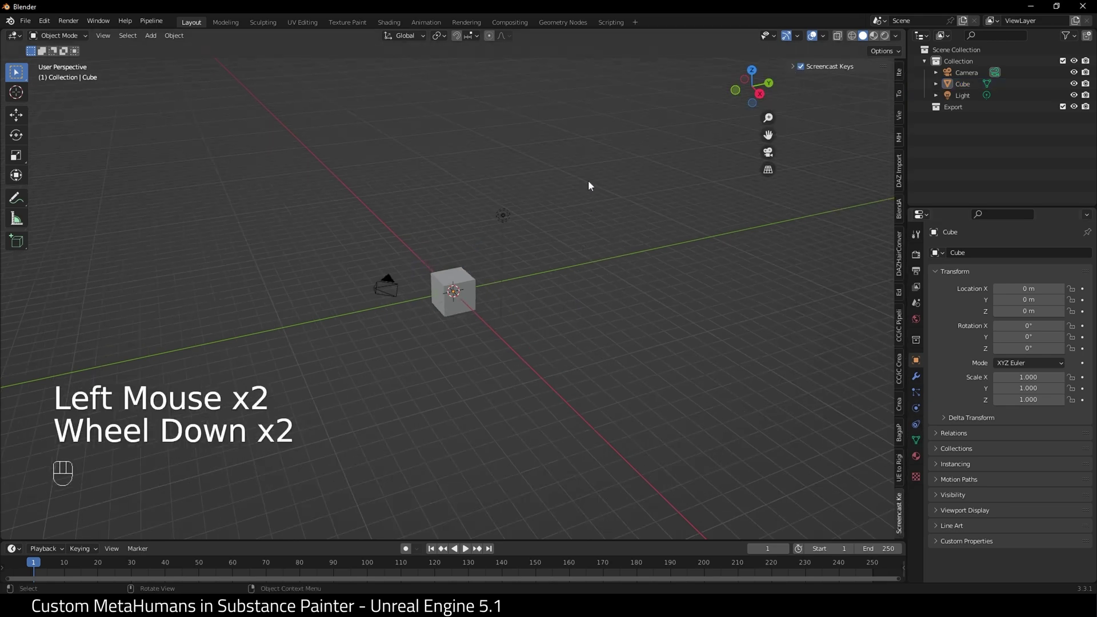
{"action": "key", "text": "a"}
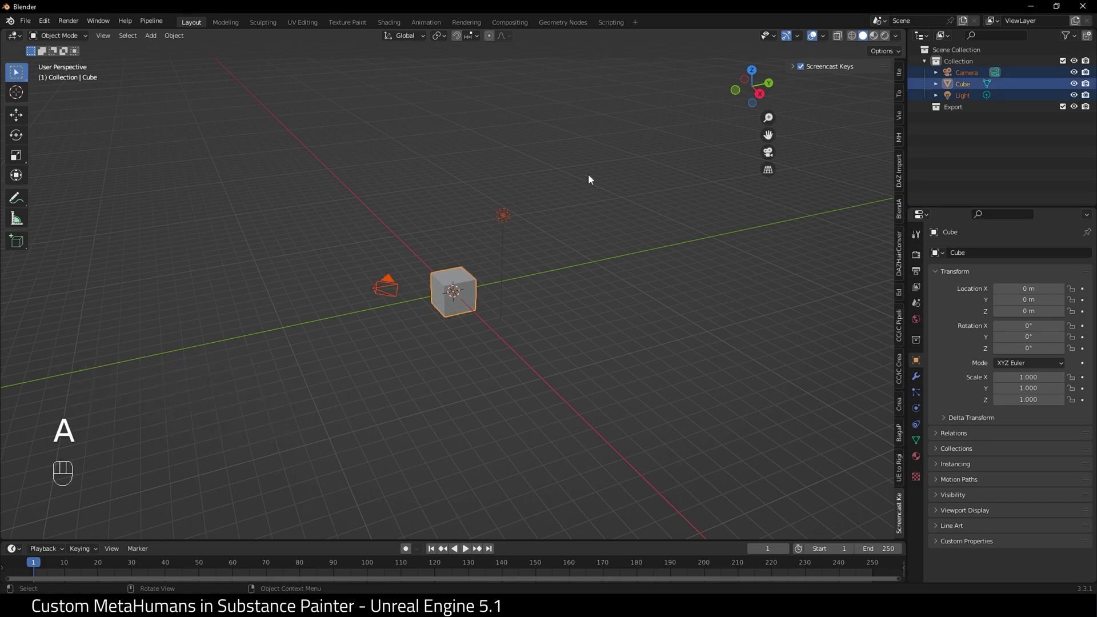
{"action": "key", "text": "Delete"}
- Choose JungleNPC1_FaceMesh.FBX from SNOWMAN\Tutorial for FBX import with Animation off
{"action": "left_click", "coordinate": [25, 20]}
{"action": "mouse_move", "coordinate": [65, 180]}
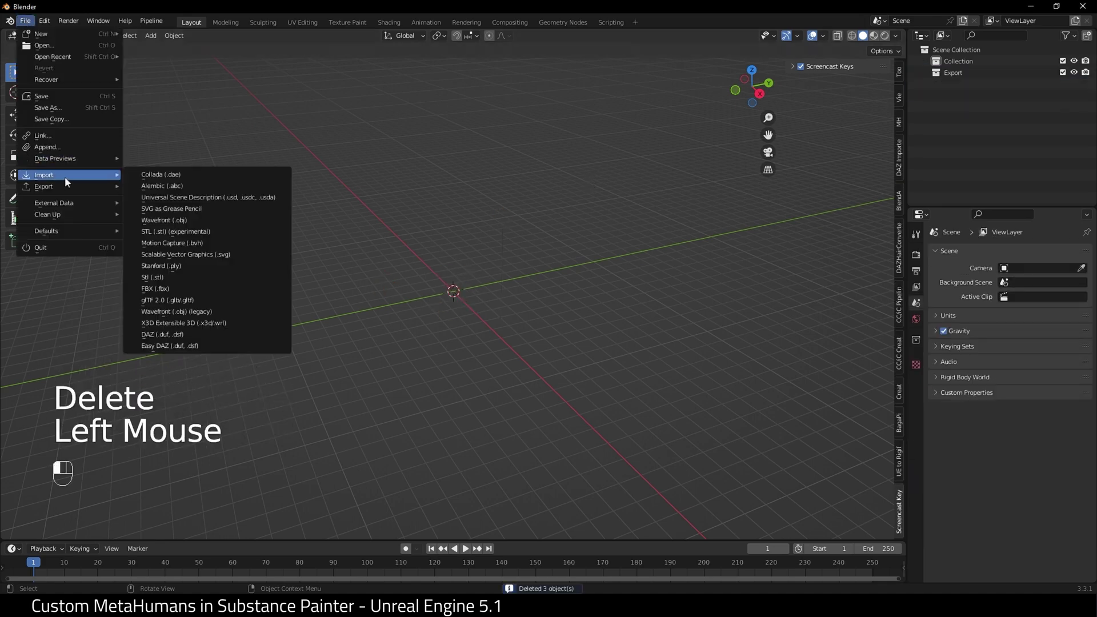
{"action": "left_click", "coordinate": [192, 287]}
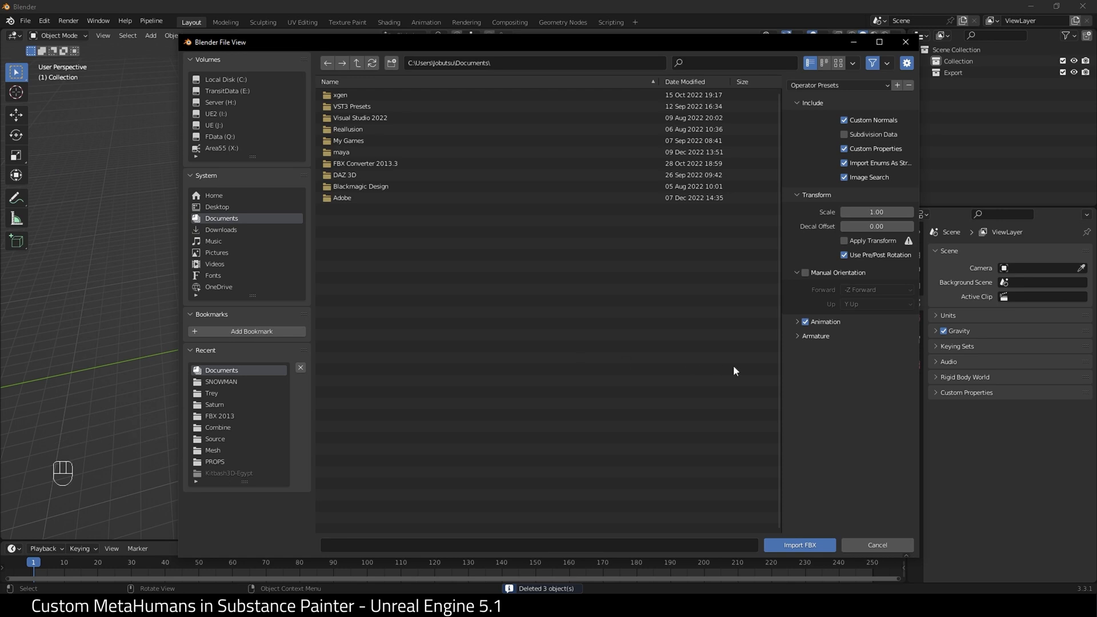
{"action": "left_click", "coordinate": [226, 381]}
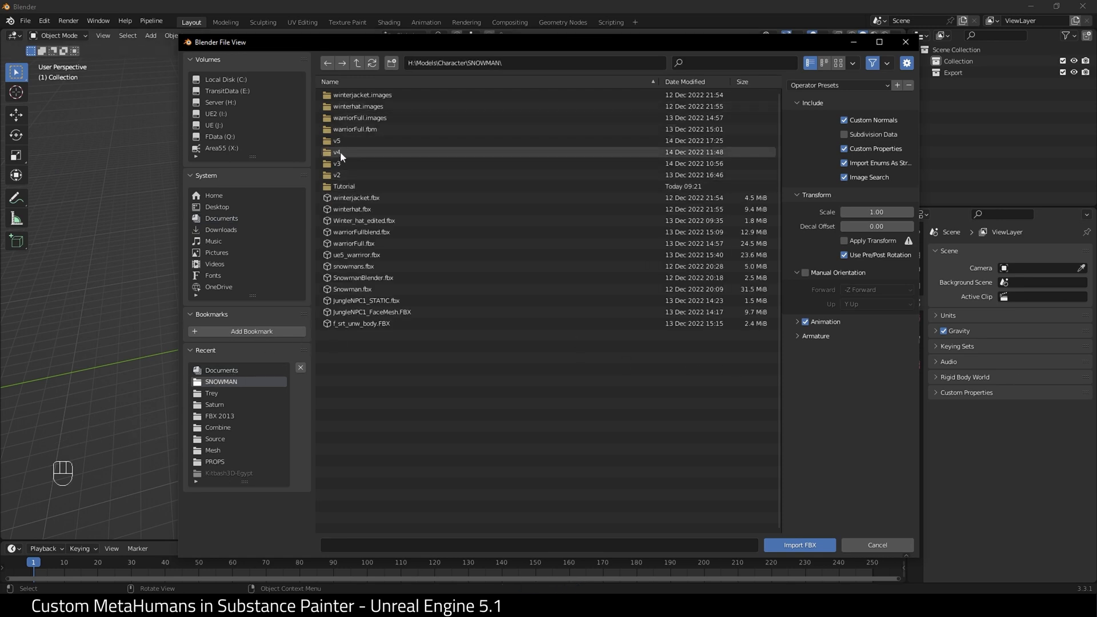
{"action": "left_click", "coordinate": [342, 186]}
{"action": "left_click", "coordinate": [352, 107]}
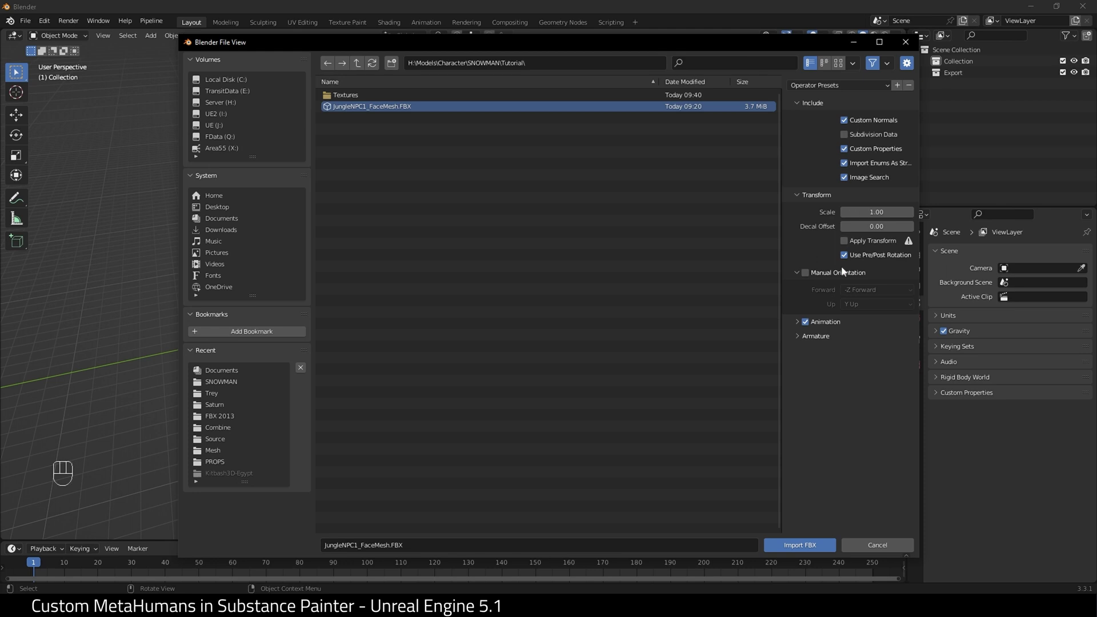
{"action": "left_click", "coordinate": [806, 321]}
{"action": "left_click", "coordinate": [798, 336]}
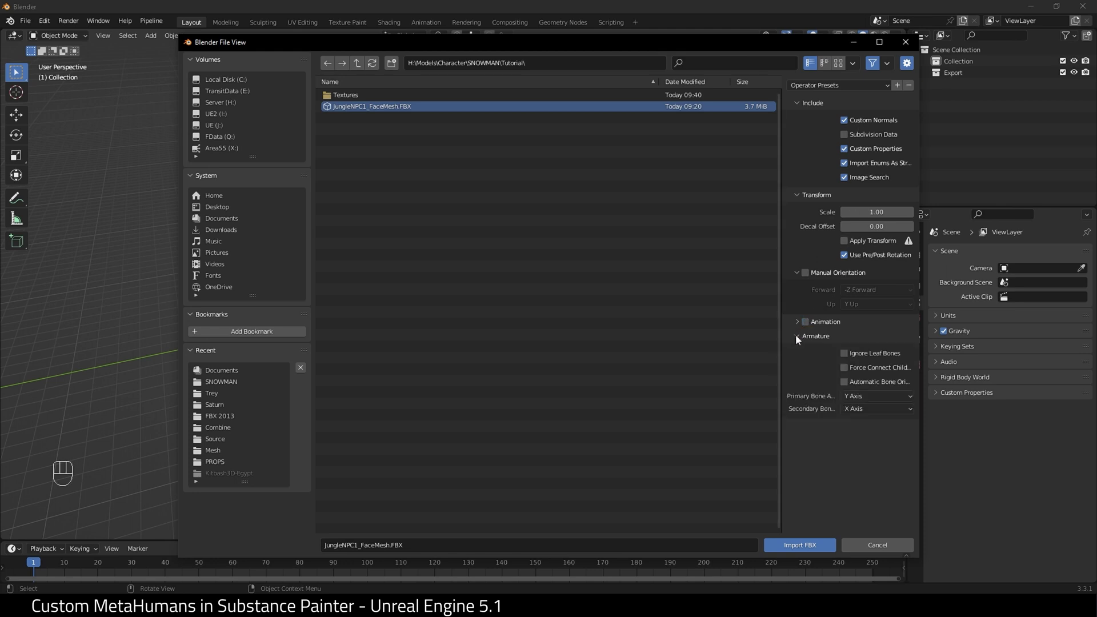
- Import the face mesh FBX and frame the rig in front view
{"action": "left_click", "coordinate": [800, 545]}
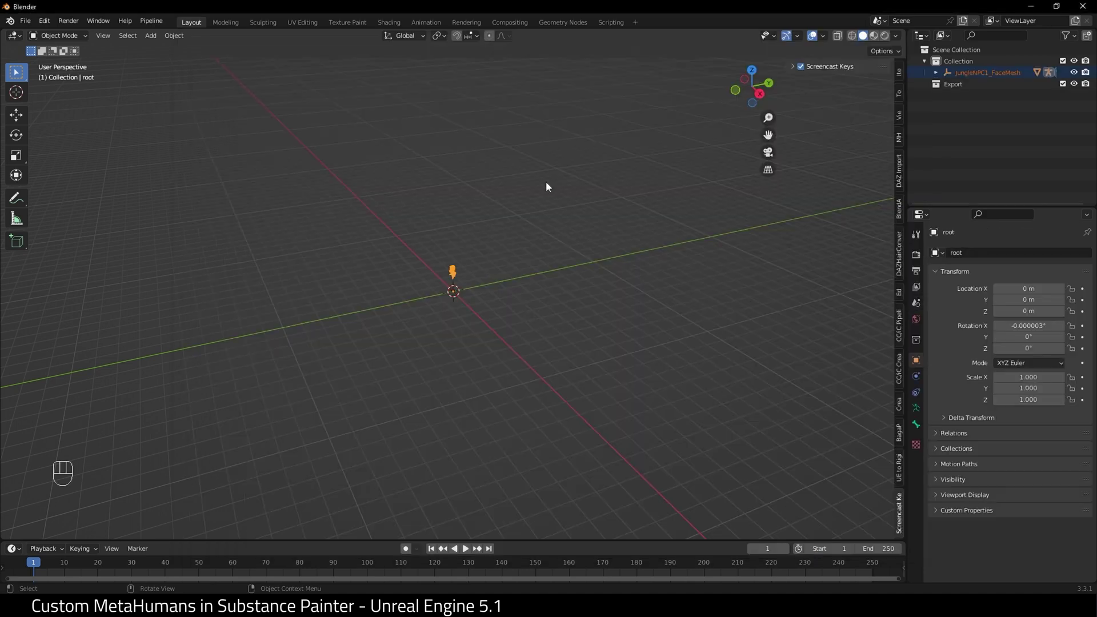
{"action": "scroll", "coordinate": [546, 183], "scroll_direction": "down", "scroll_amount": 2}
{"action": "scroll", "coordinate": [546, 182], "scroll_direction": "up", "scroll_amount": 6}
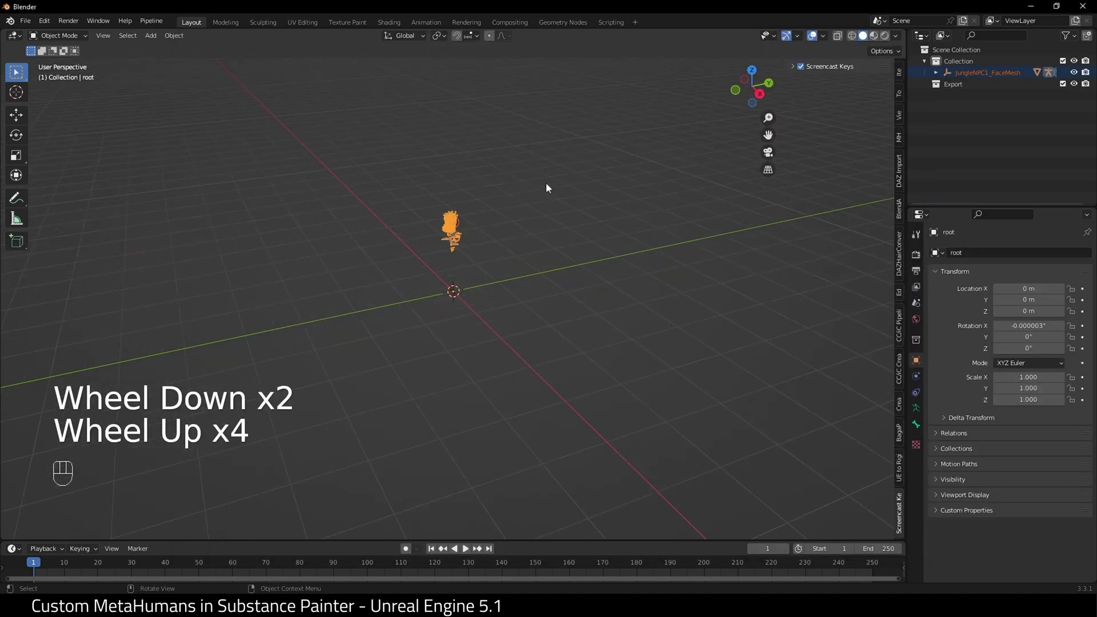
{"action": "left_click", "coordinate": [734, 90]}
{"action": "scroll", "coordinate": [723, 115], "scroll_direction": "up", "scroll_amount": 3}
{"action": "left_click_drag", "start_coordinate": [768, 135], "coordinate": [789, 302]}
{"action": "scroll", "coordinate": [763, 133], "scroll_direction": "up", "scroll_amount": 2}
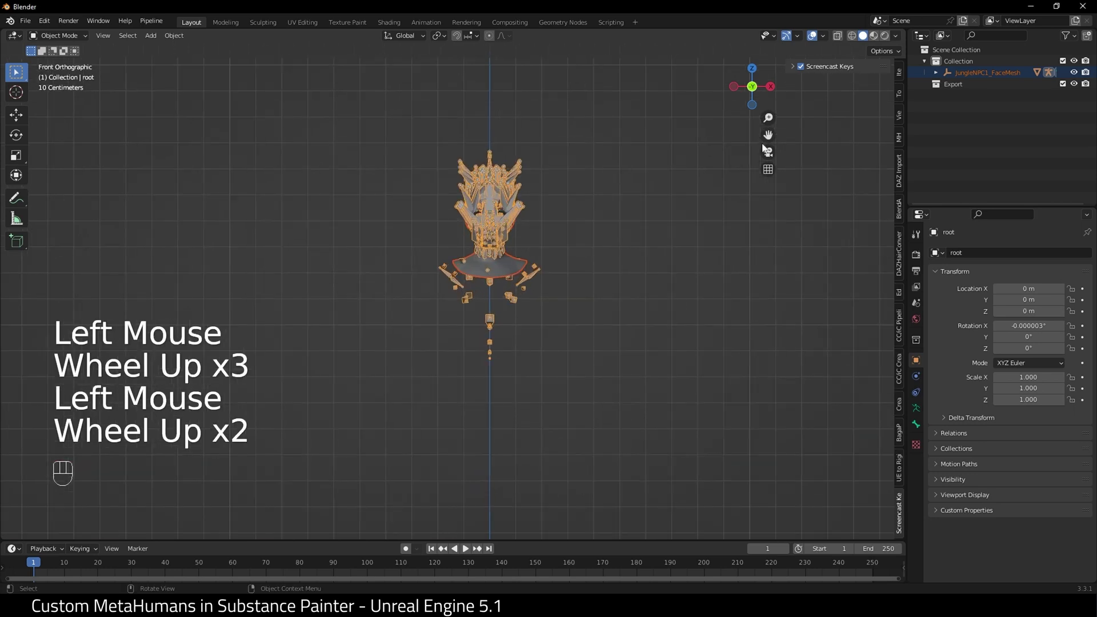
- Unparent root and JungleNPC1_FaceMesh.001 with Clear and Keep Transformation
{"action": "left_click", "coordinate": [936, 72]}
{"action": "left_click", "coordinate": [965, 87]}
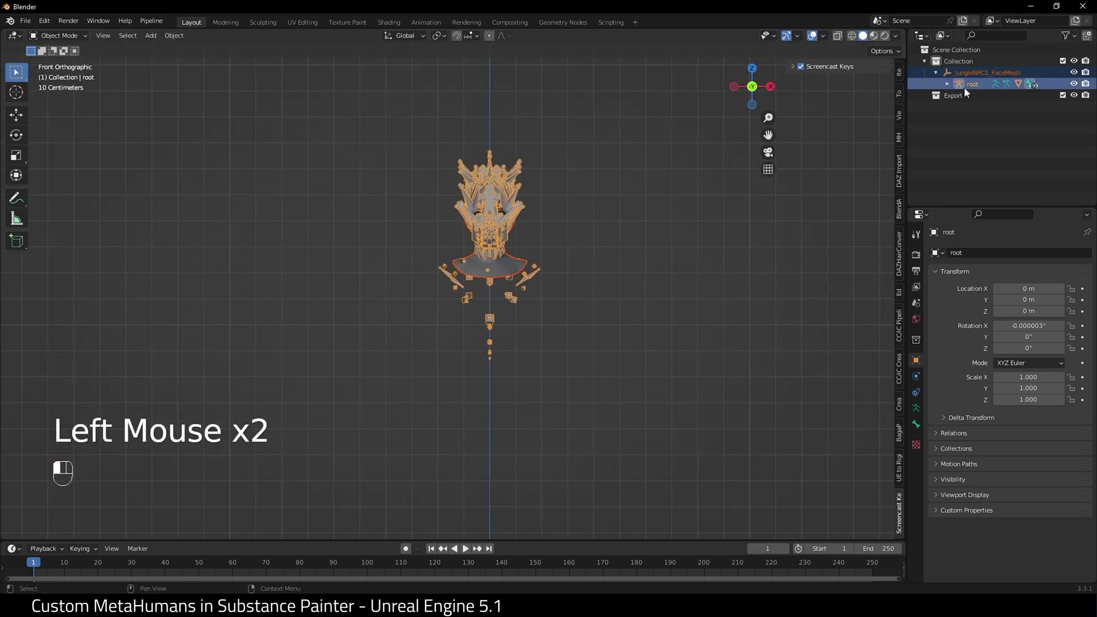
{"action": "key", "text": "alt+p"}
{"action": "left_click", "coordinate": [482, 222]}
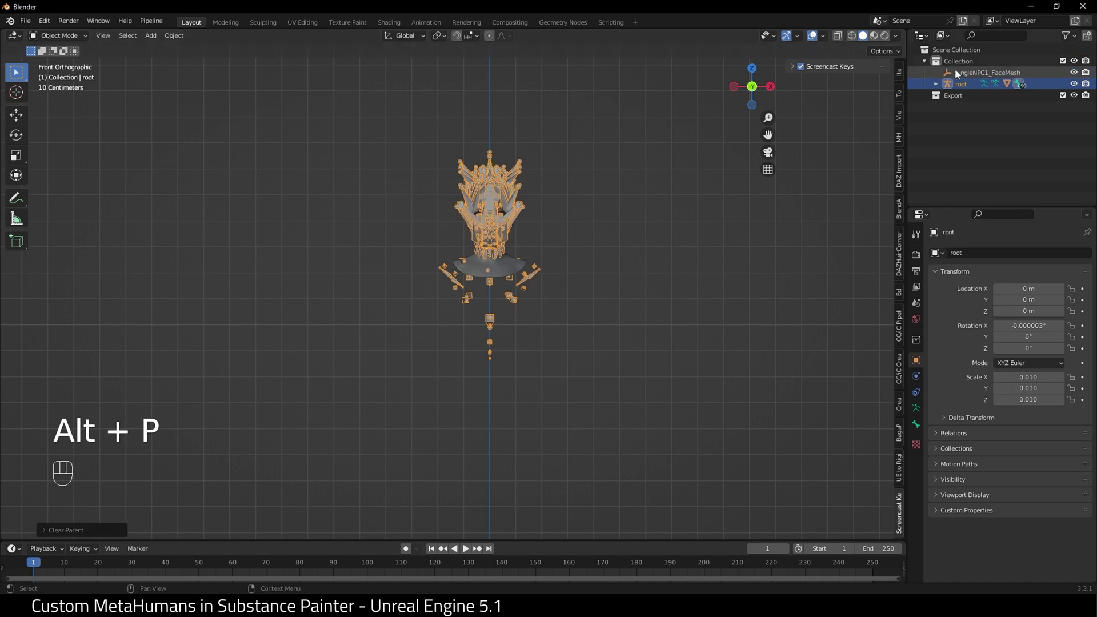
{"action": "left_click", "coordinate": [936, 84]}
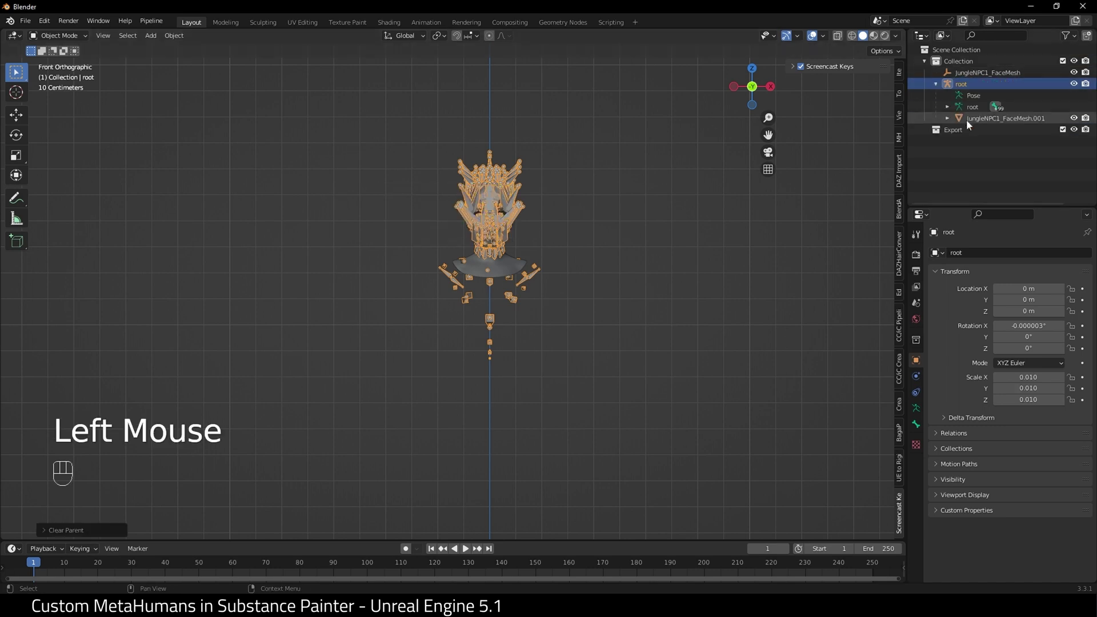
{"action": "left_click", "coordinate": [966, 119]}
{"action": "key", "text": "alt+p"}
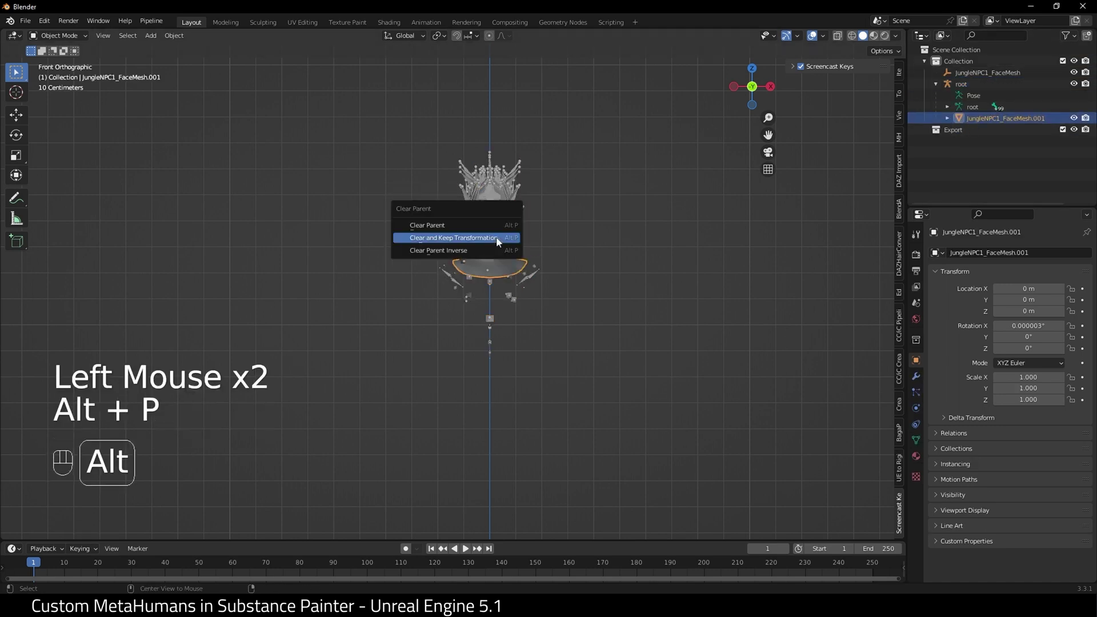
{"action": "left_click", "coordinate": [494, 237]}
- Delete the root armature and leftover JungleNPC1_FaceMesh, then enter Edit Mode on the head
{"action": "left_click", "coordinate": [935, 96]}
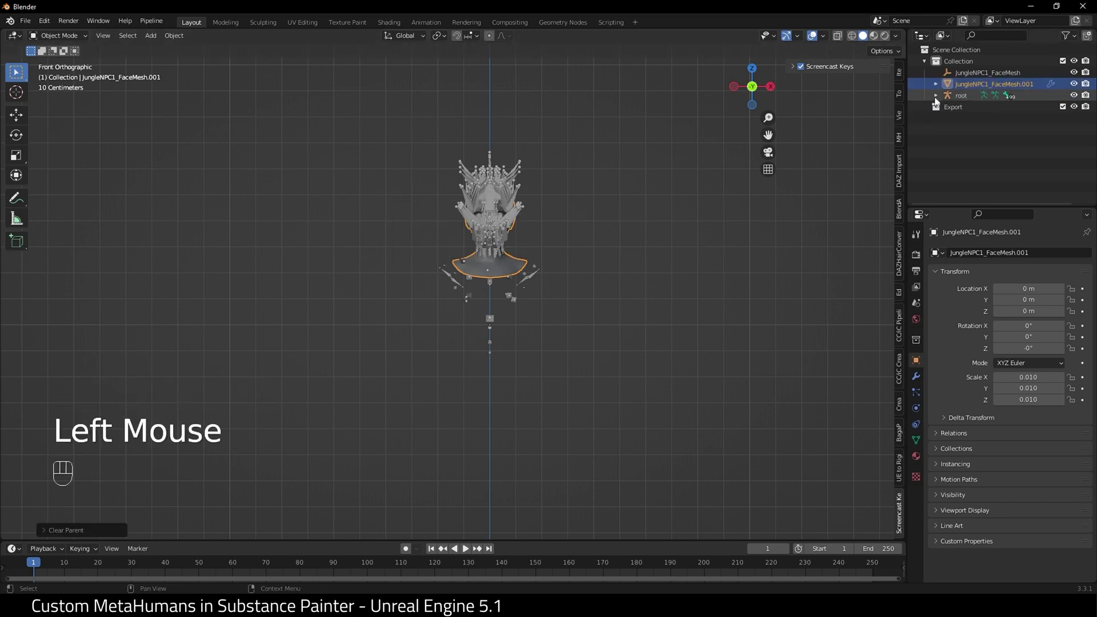
{"action": "left_click", "coordinate": [959, 97]}
{"action": "key", "text": "Delete"}
{"action": "left_click", "coordinate": [975, 74]}
{"action": "key", "text": "Delete"}
{"action": "left_click", "coordinate": [978, 74]}
{"action": "scroll", "coordinate": [640, 202], "scroll_direction": "up", "scroll_amount": 2}
{"action": "left_click_drag", "start_coordinate": [768, 135], "coordinate": [682, 188]}
{"action": "scroll", "coordinate": [503, 217], "scroll_direction": "up", "scroll_amount": 1}
{"action": "left_click", "coordinate": [462, 256]}
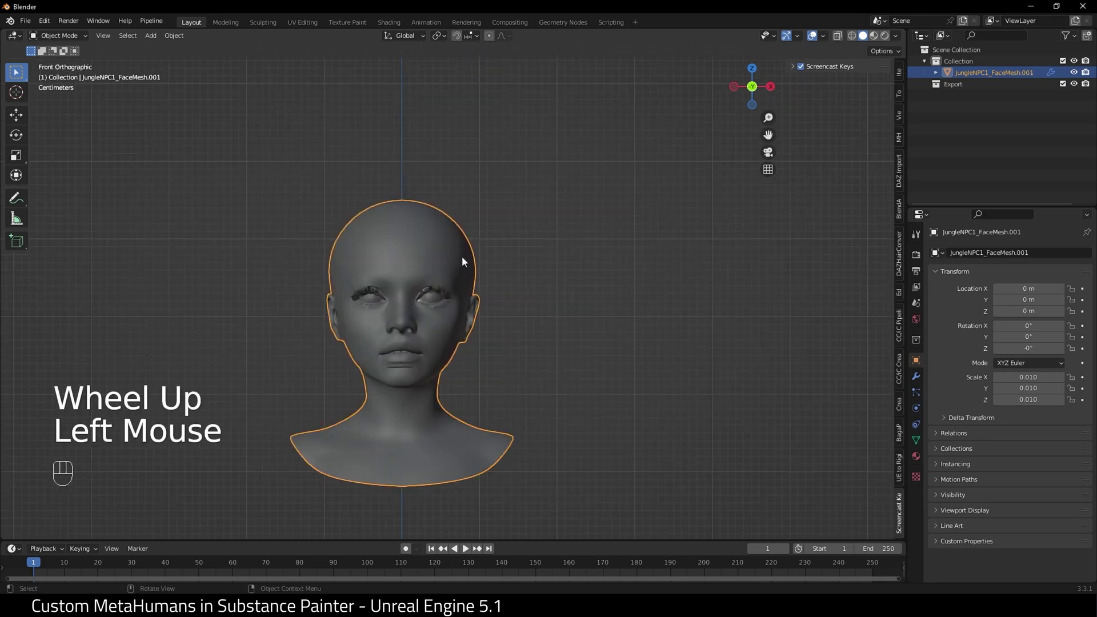
{"action": "key", "text": "Tab"}
- Hide the linked head skin, delete the remaining eye and mouth vertices, then unhide
{"action": "left_click", "coordinate": [542, 243]}
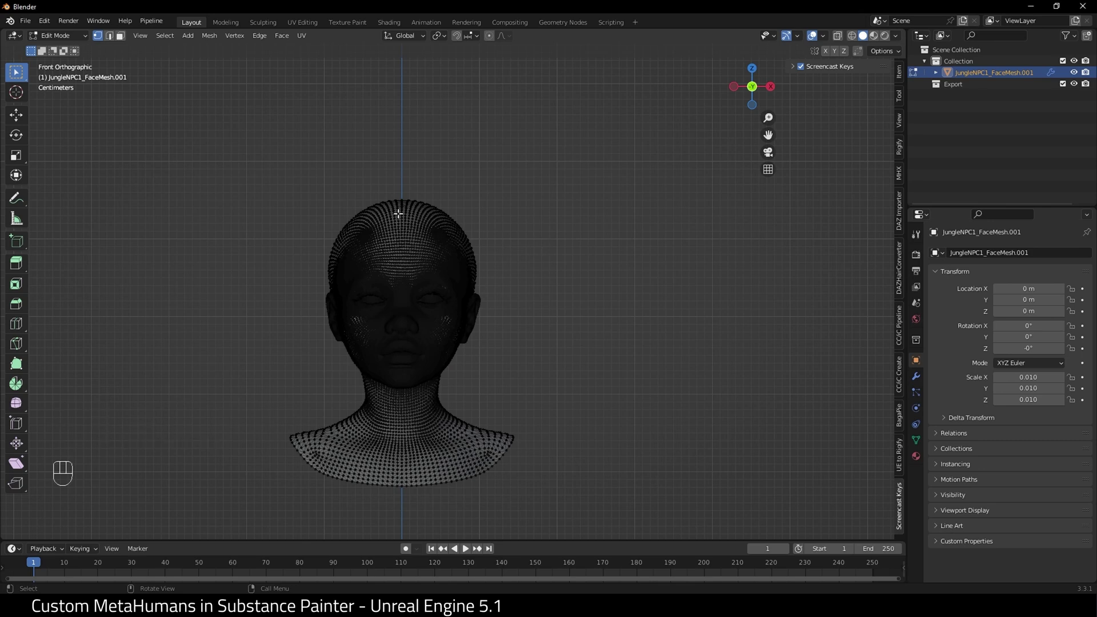
{"action": "key", "text": "l"}
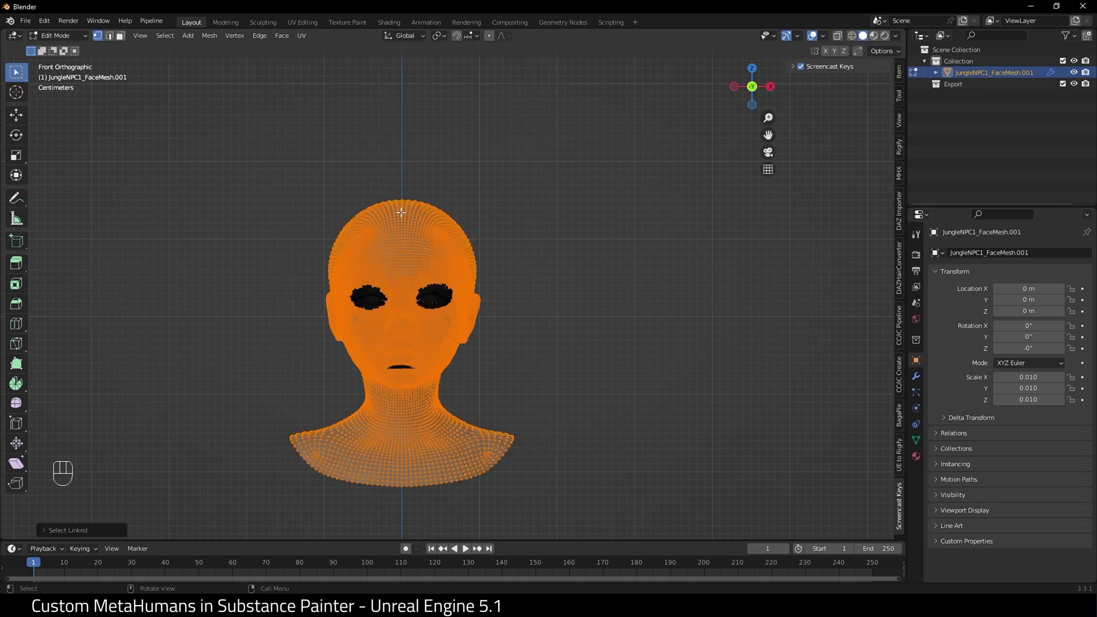
{"action": "key", "text": "h"}
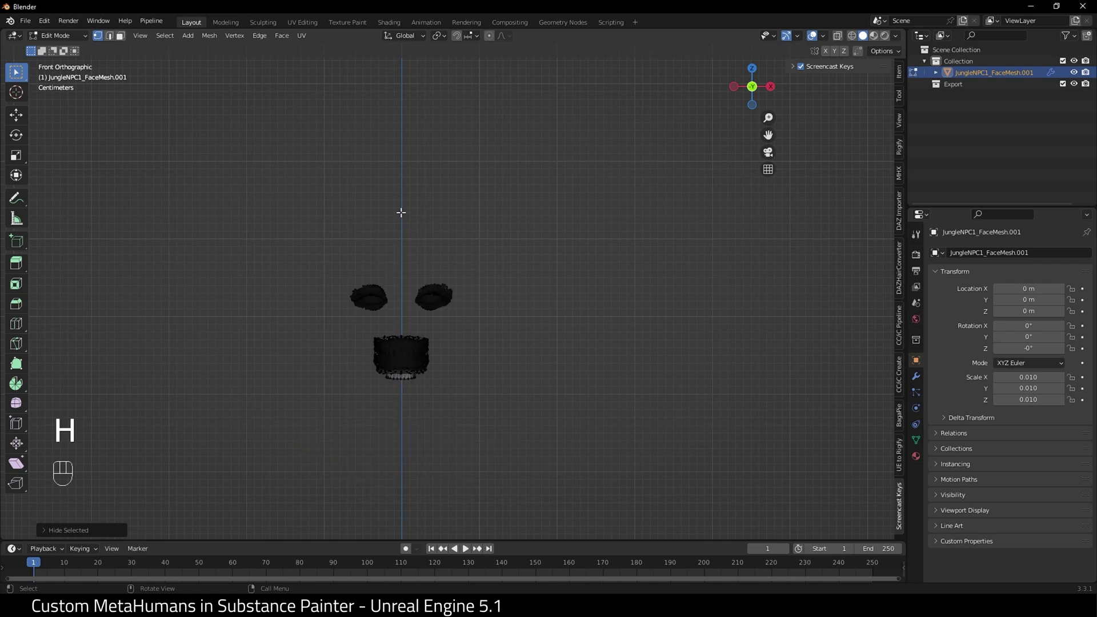
{"action": "key", "text": "a"}
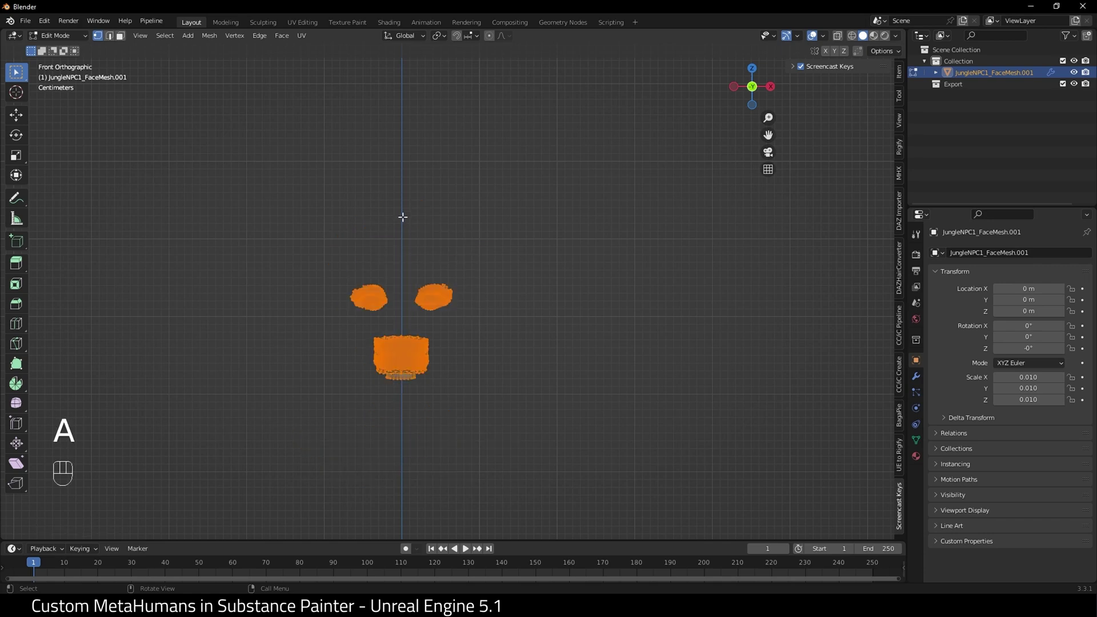
{"action": "key", "text": "x"}
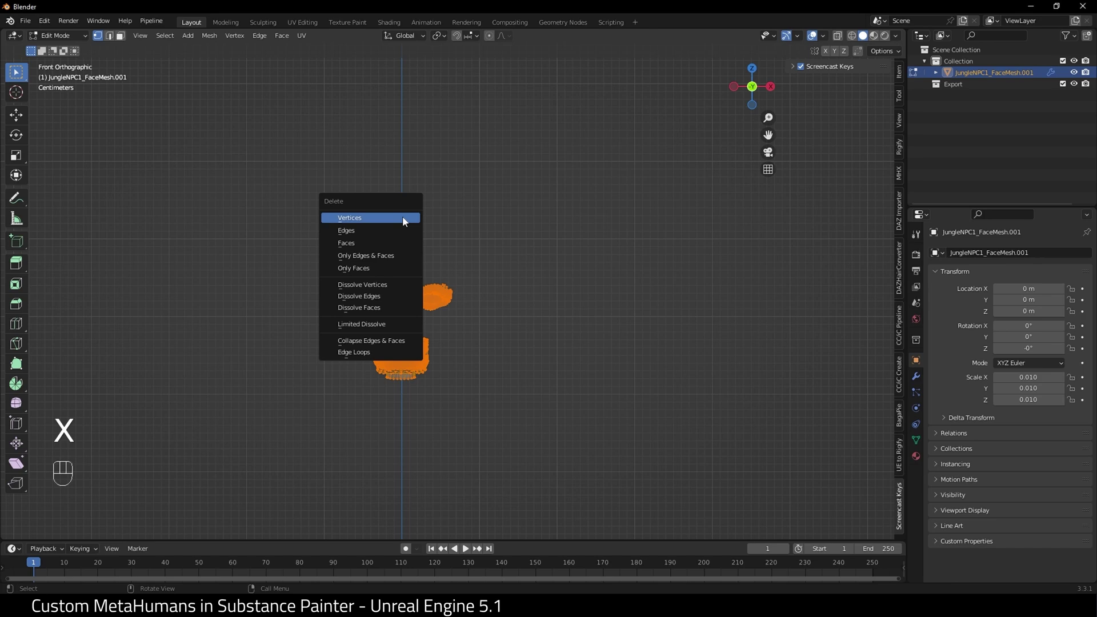
{"action": "left_click", "coordinate": [403, 219]}
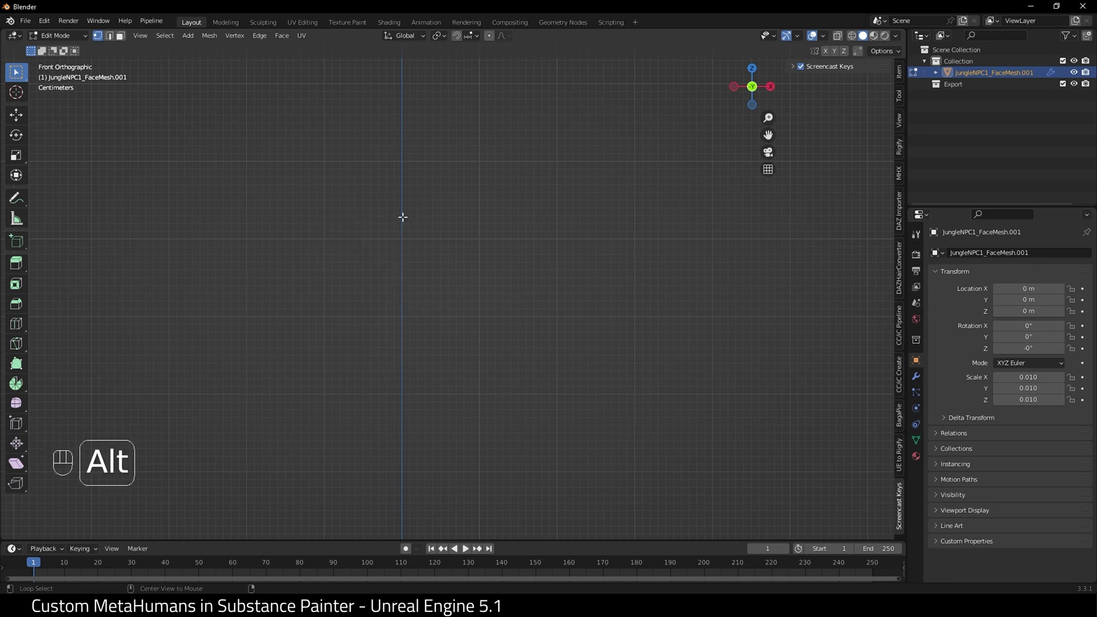
{"action": "key", "text": "alt+h"}
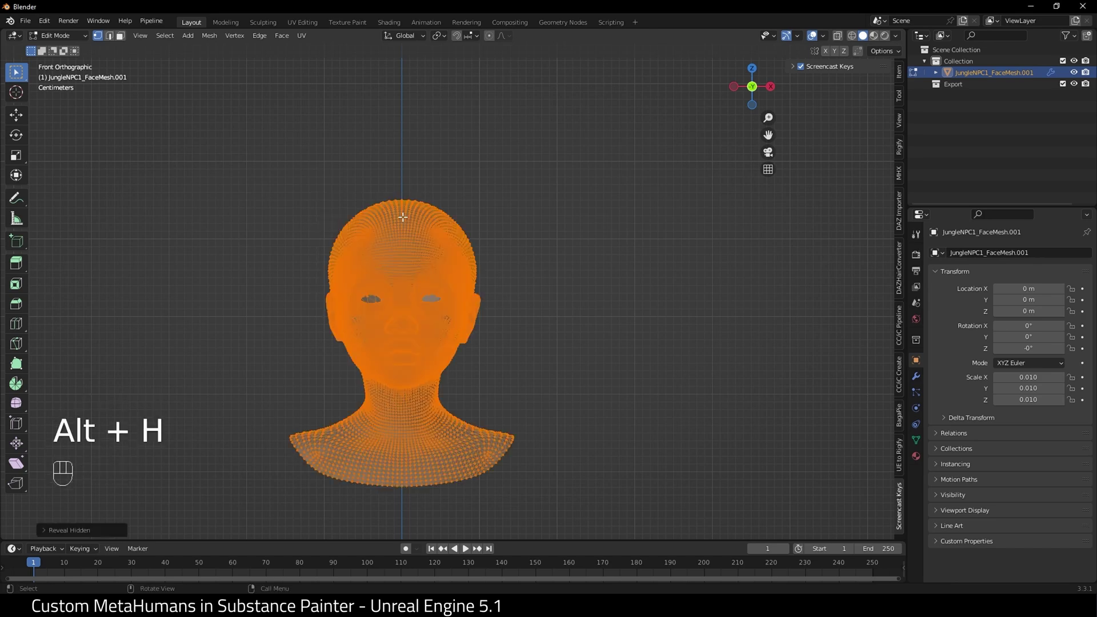
- Return to Object Mode and frame the head in front view
{"action": "left_click", "coordinate": [57, 36]}
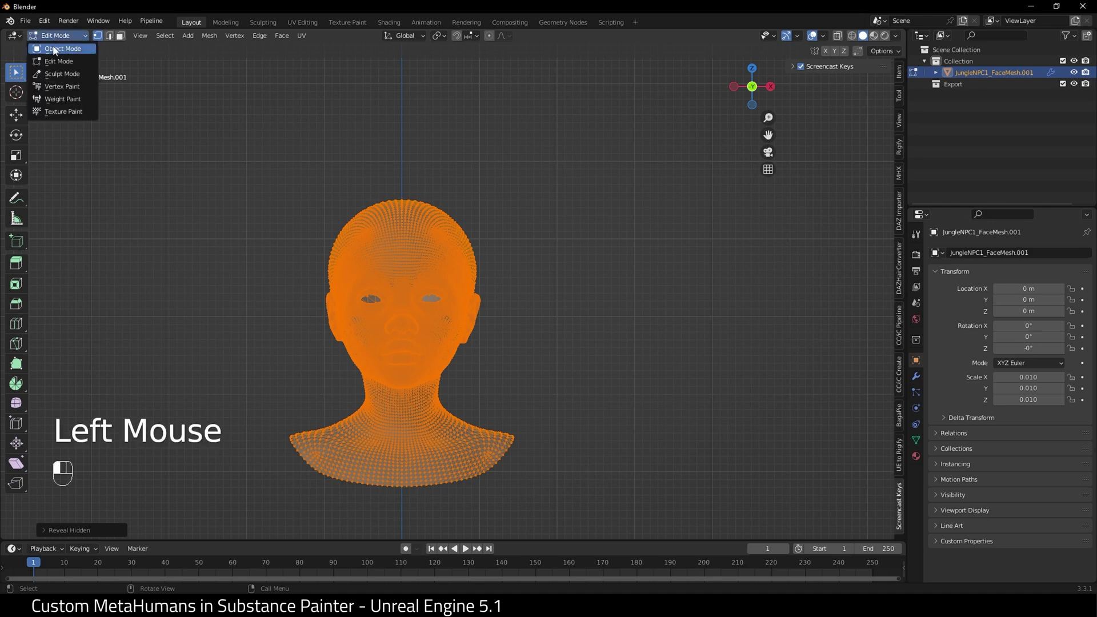
{"action": "left_click", "coordinate": [53, 41]}
{"action": "mouse_move", "coordinate": [752, 86]}
{"action": "left_mouse_down"}
{"action": "mouse_move", "coordinate": [743, 92]}
{"action": "mouse_move", "coordinate": [758, 77]}
{"action": "mouse_move", "coordinate": [744, 97]}
{"action": "mouse_move", "coordinate": [752, 86]}
{"action": "left_mouse_up"}
{"action": "left_click", "coordinate": [752, 86]}
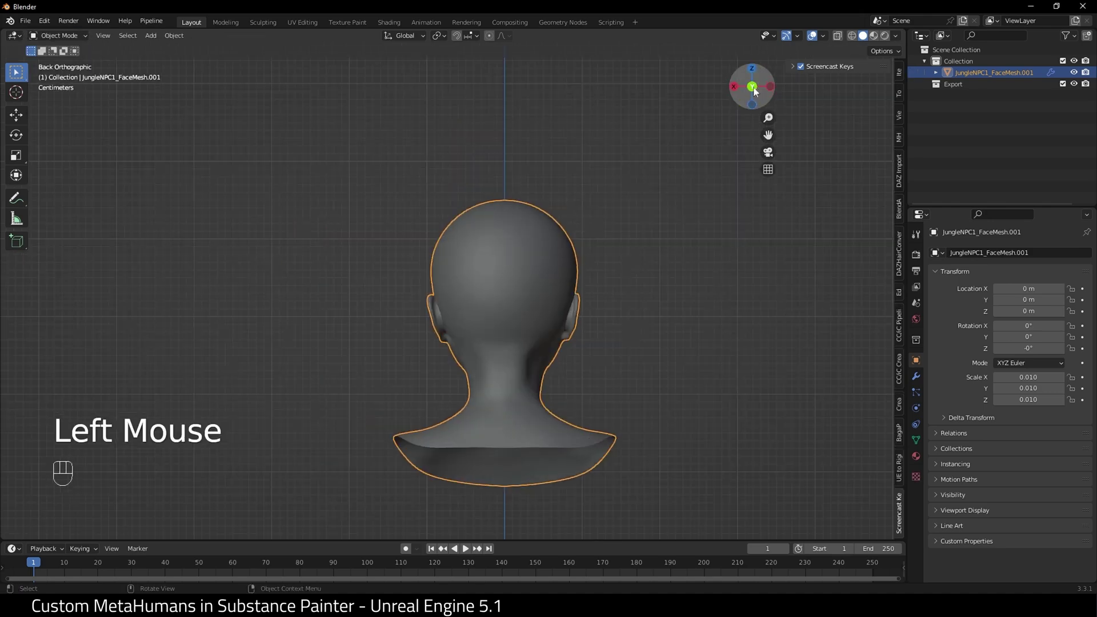
{"action": "left_click", "coordinate": [752, 87]}
{"action": "left_click", "coordinate": [752, 87]}
{"action": "scroll", "coordinate": [736, 194], "scroll_direction": "up", "scroll_amount": 2}
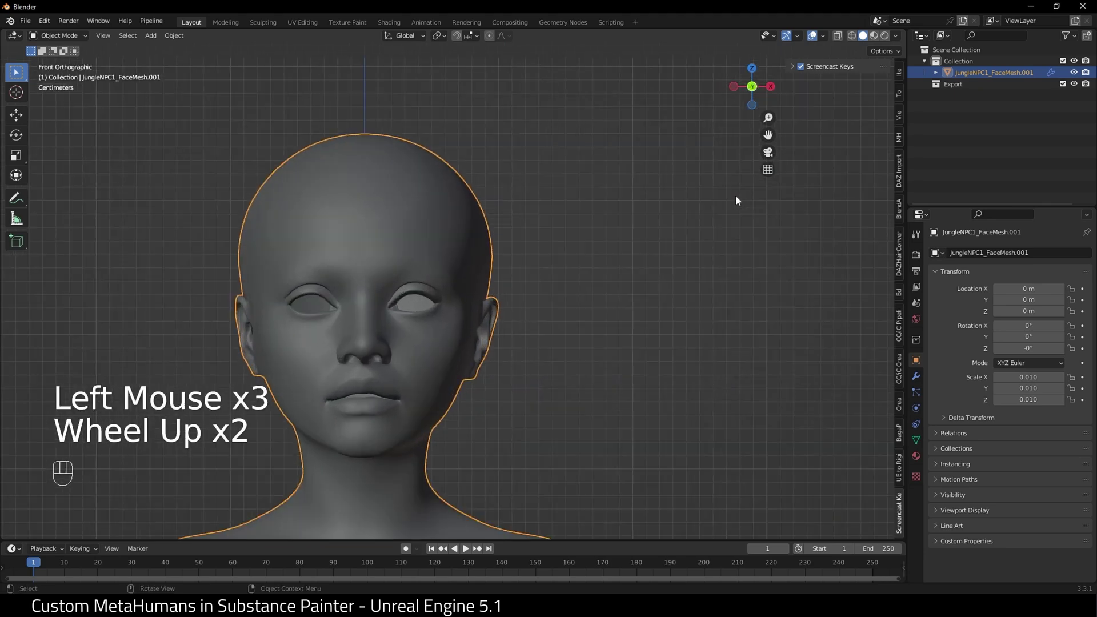
{"action": "left_click_drag", "start_coordinate": [767, 147], "coordinate": [764, 146]}
{"action": "scroll", "coordinate": [763, 146], "scroll_direction": "down", "scroll_amount": 2}
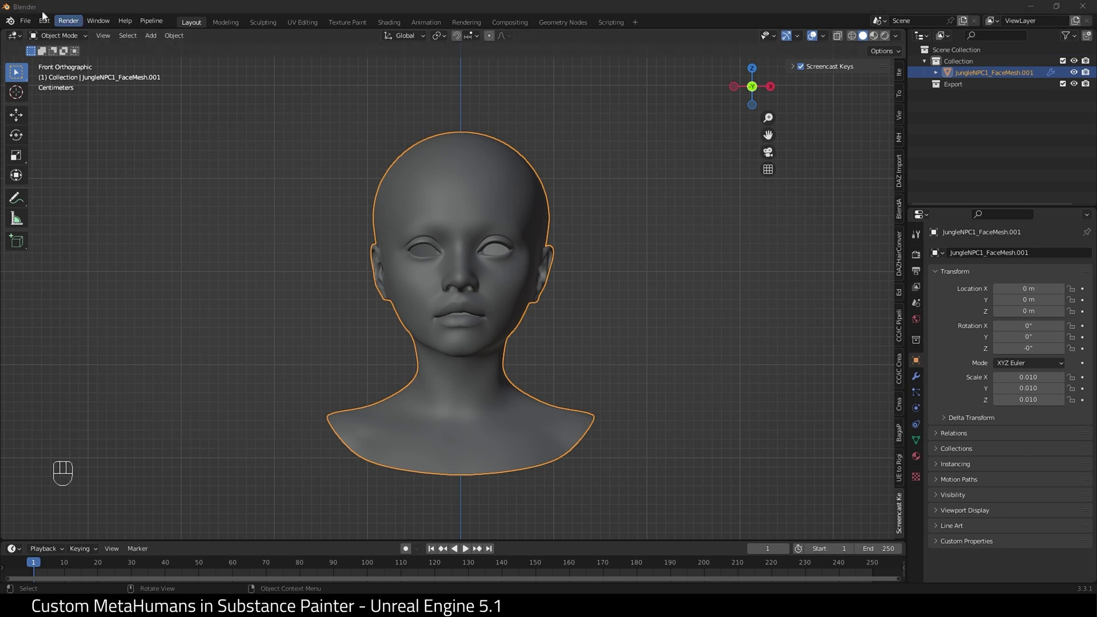
- Export the head as legacy Wavefront OBJ named JungleNPC1_Blender.obj in Tutorial
{"action": "left_click", "coordinate": [25, 21]}
{"action": "mouse_move", "coordinate": [107, 189]}
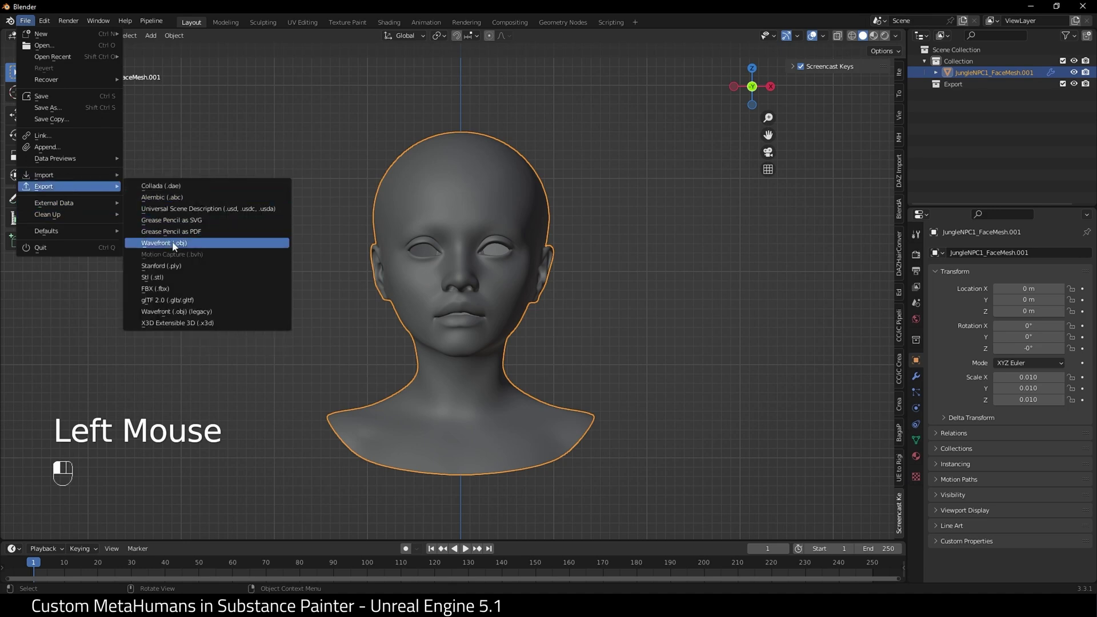
{"action": "left_click", "coordinate": [205, 312]}
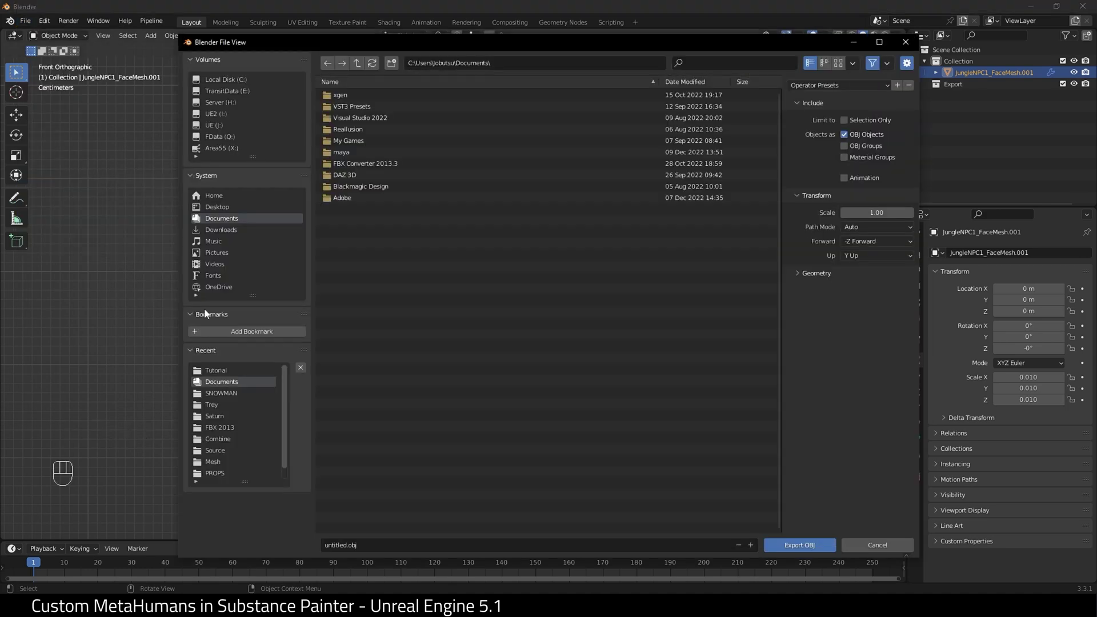
{"action": "left_click", "coordinate": [233, 373]}
{"action": "left_click", "coordinate": [425, 544]}
{"action": "key", "text": "BackSpace"}
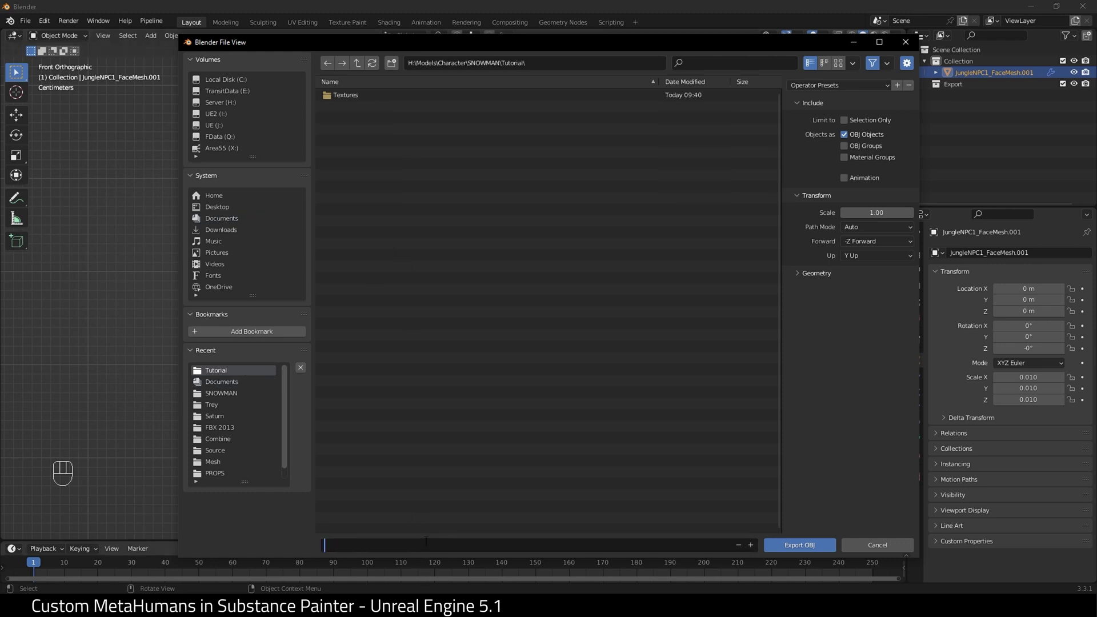
{"action": "type", "text": "JungleNPC1_Blendert"}
{"action": "key", "text": "BackSpace"}
{"action": "left_click", "coordinate": [797, 274]}
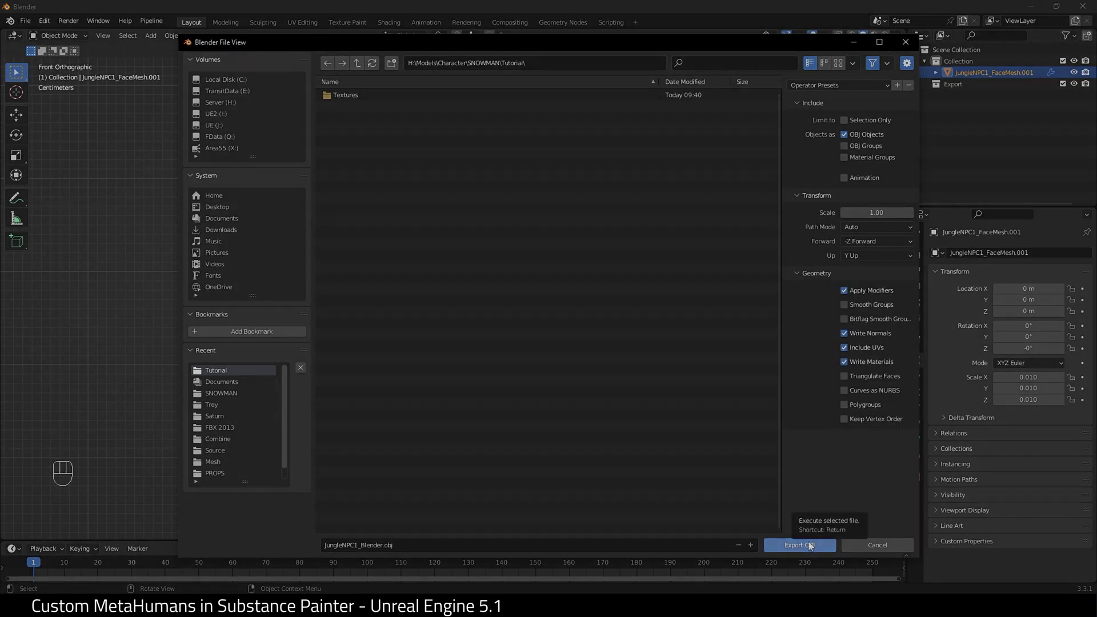
{"action": "left_click", "coordinate": [808, 544]}
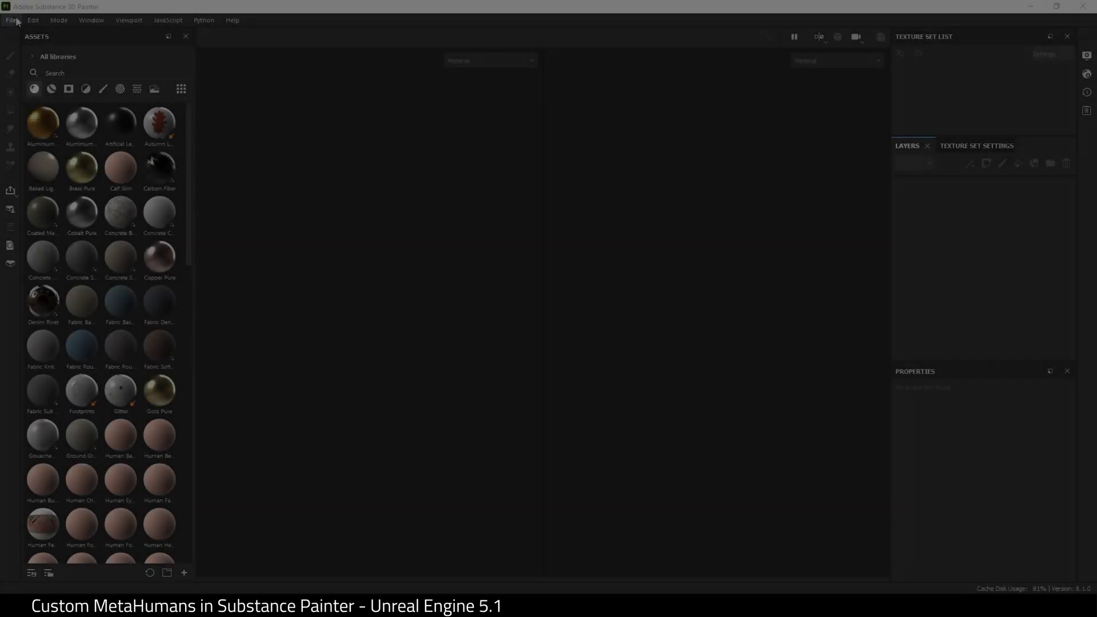
- Start a new Unreal Engine 4 template project using the JungleNPC1_Blender.obj mesh
{"action": "left_click", "coordinate": [11, 20]}
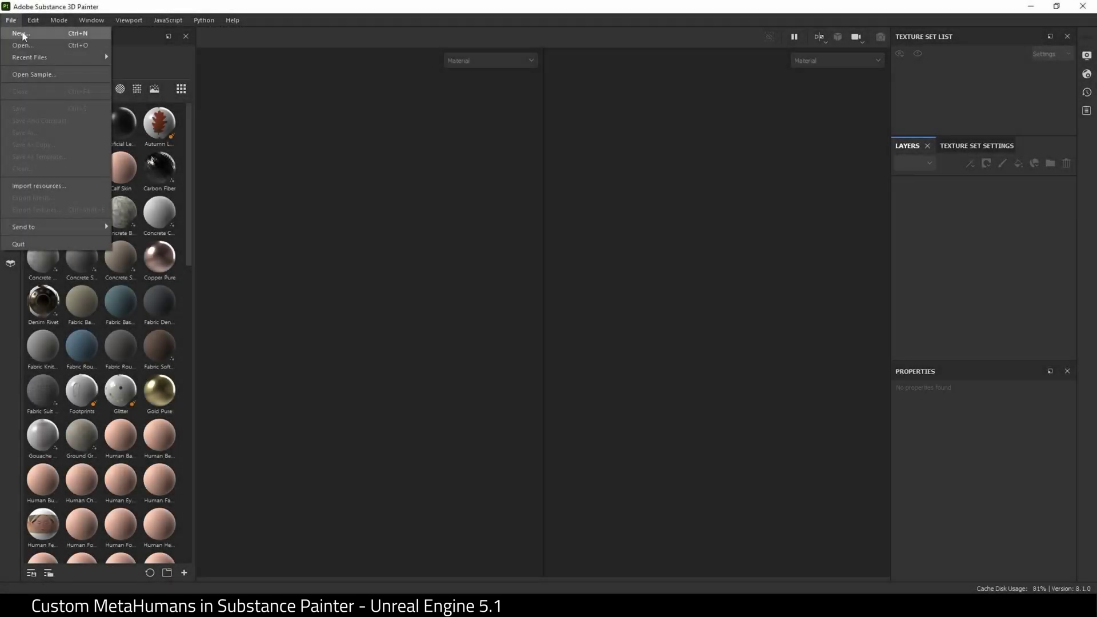
{"action": "left_click", "coordinate": [22, 34]}
{"action": "left_click", "coordinate": [516, 155]}
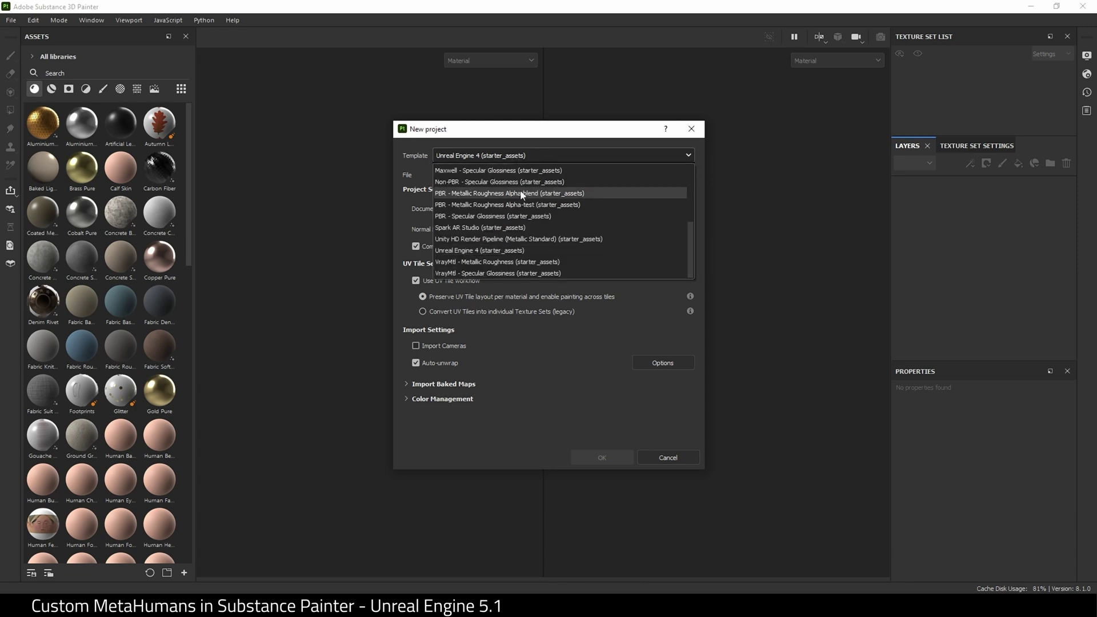
{"action": "scroll", "coordinate": [488, 253], "scroll_direction": "down", "scroll_amount": 2}
{"action": "left_click", "coordinate": [487, 250]}
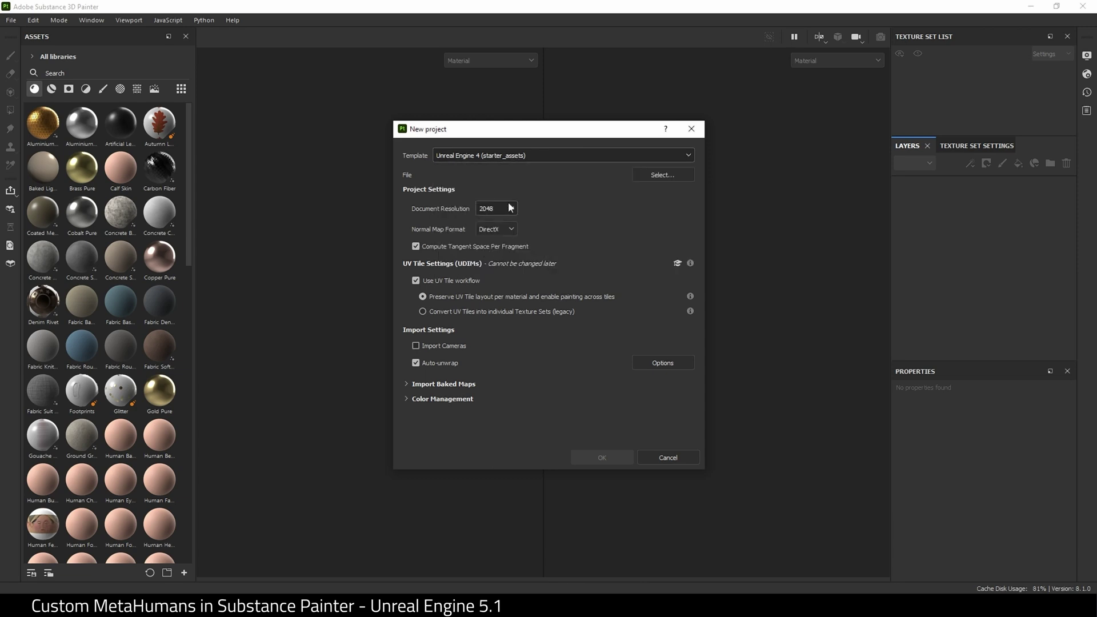
{"action": "left_click", "coordinate": [667, 175]}
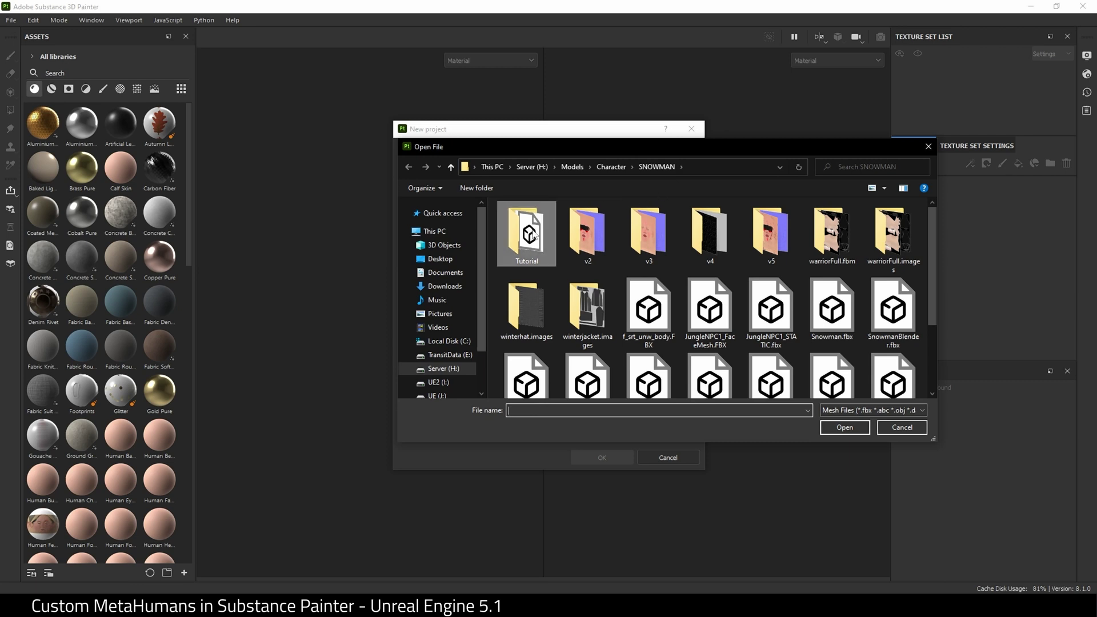
{"action": "double_click", "coordinate": [536, 234]}
{"action": "left_click", "coordinate": [569, 233]}
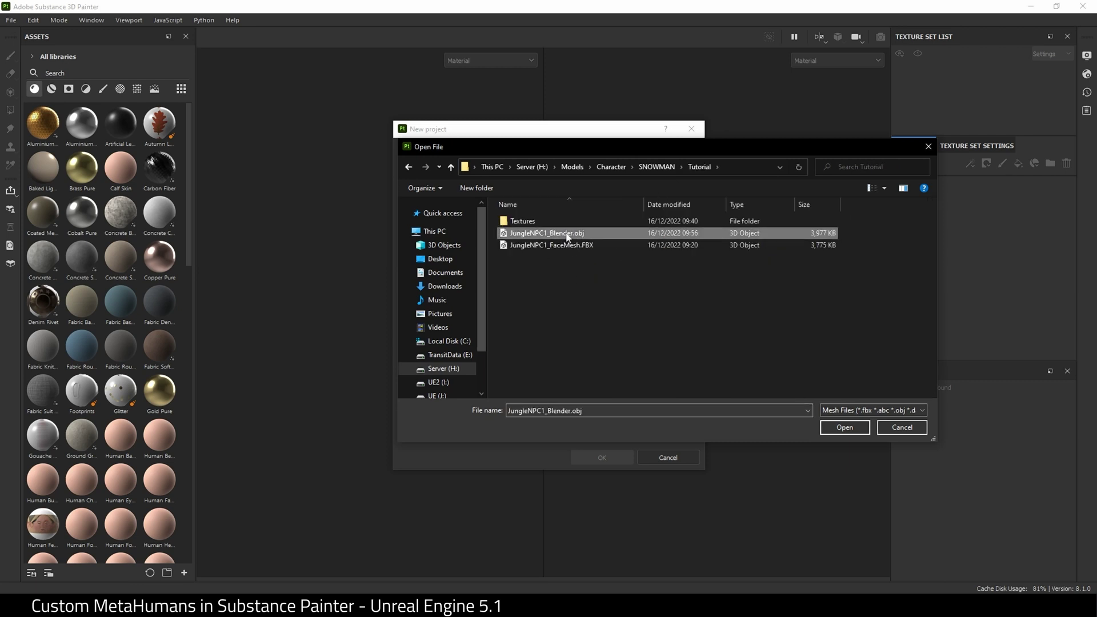
{"action": "left_click", "coordinate": [844, 427]}
- Set resolution to 4096 and import the six face TGAs from Textures as baked maps
{"action": "left_click", "coordinate": [495, 209]}
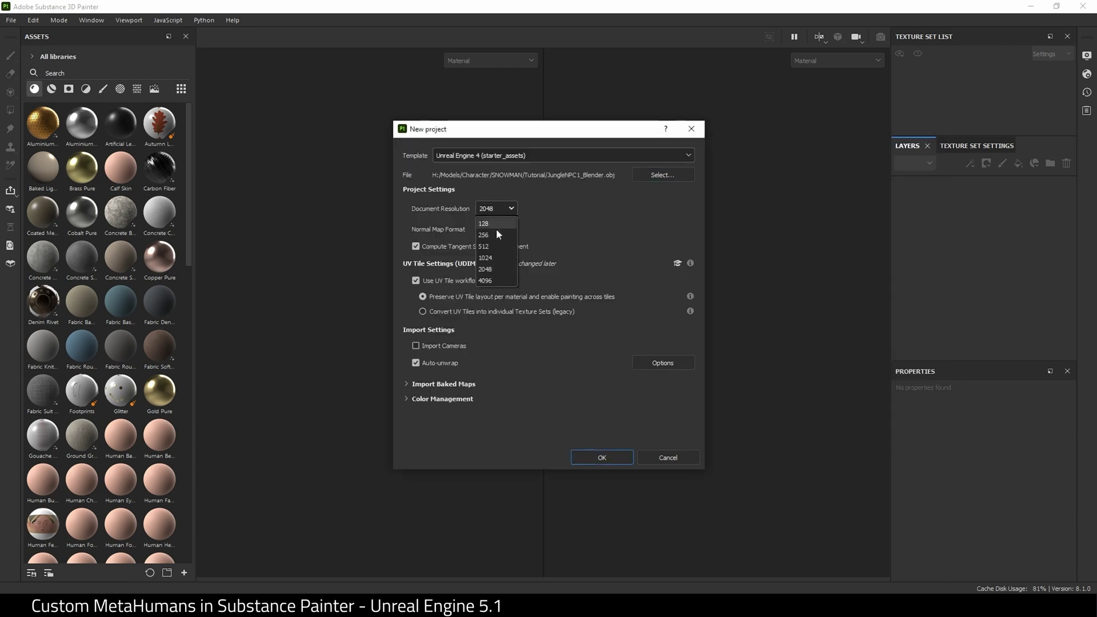
{"action": "left_click", "coordinate": [497, 281]}
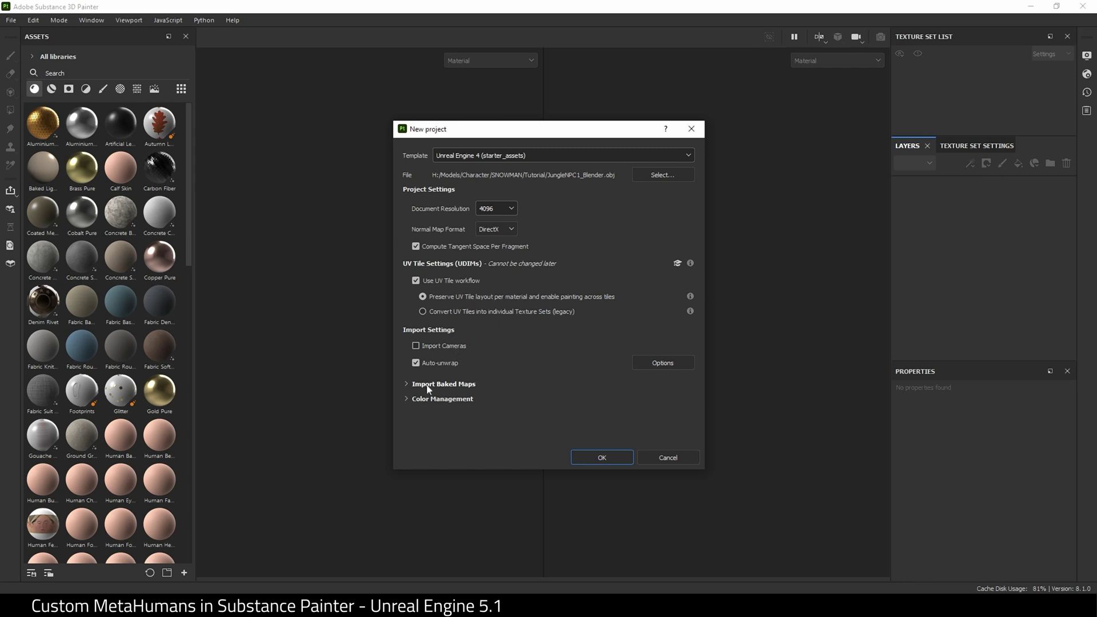
{"action": "left_click", "coordinate": [451, 384]}
{"action": "left_click", "coordinate": [589, 406]}
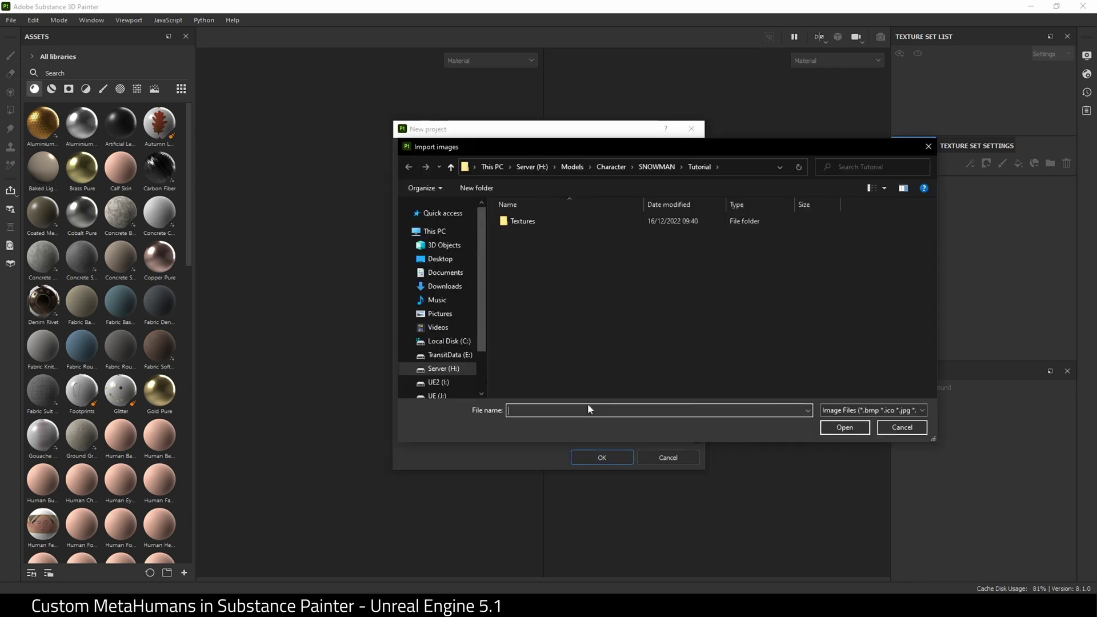
{"action": "double_click", "coordinate": [517, 221]}
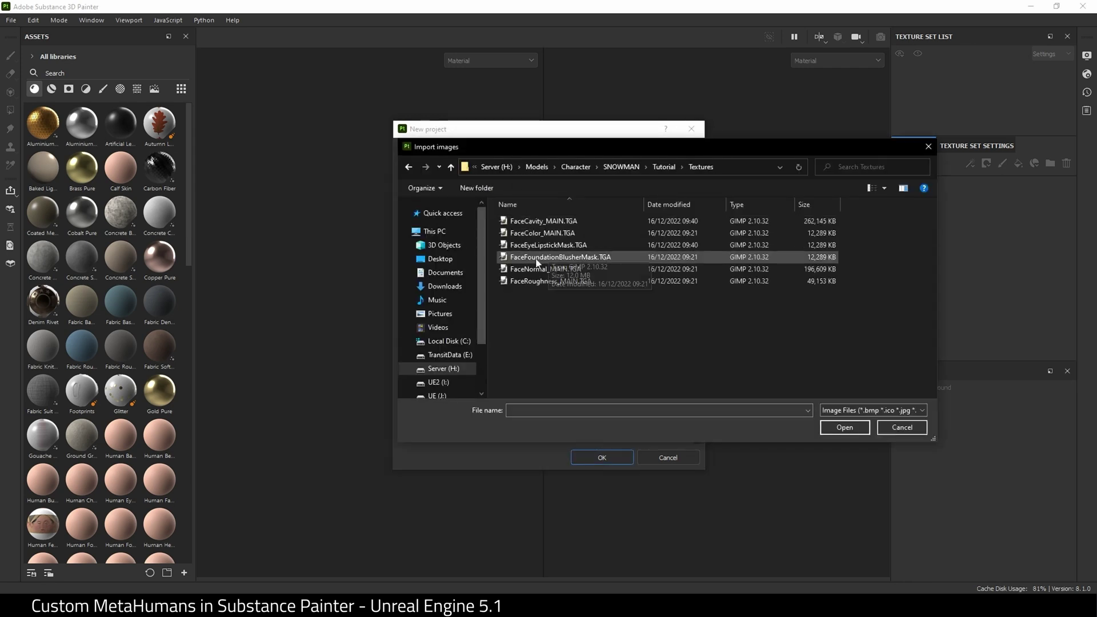
{"action": "left_click", "coordinate": [590, 220]}
{"action": "left_click", "coordinate": [581, 283]}
{"action": "left_click", "coordinate": [563, 221]}
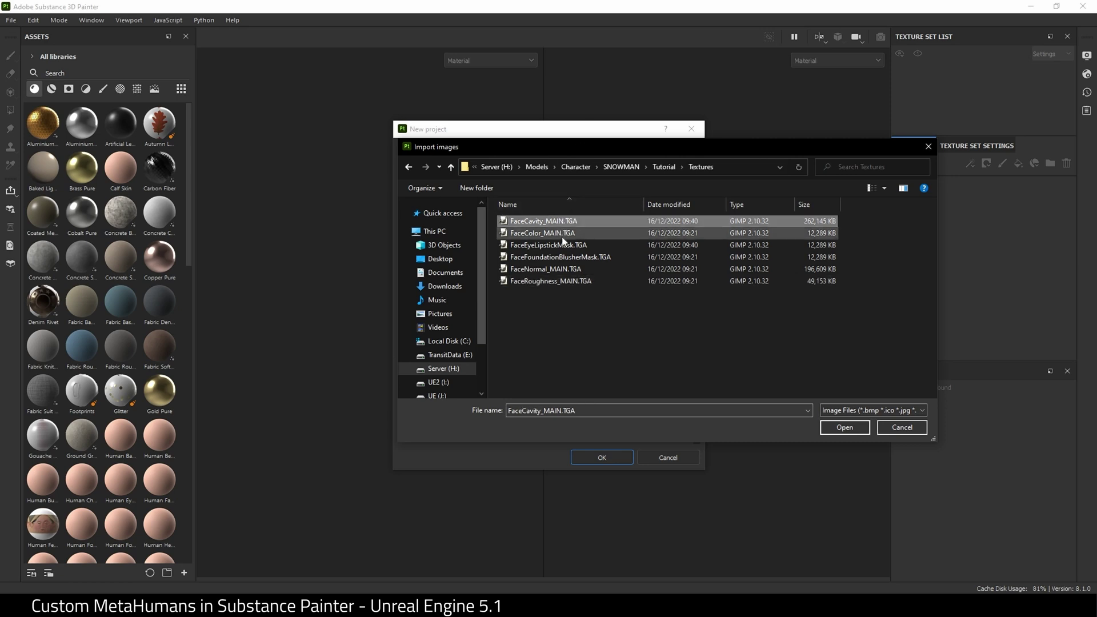
{"action": "left_click", "coordinate": [568, 283], "text": "shift"}
{"action": "left_click", "coordinate": [845, 427]}
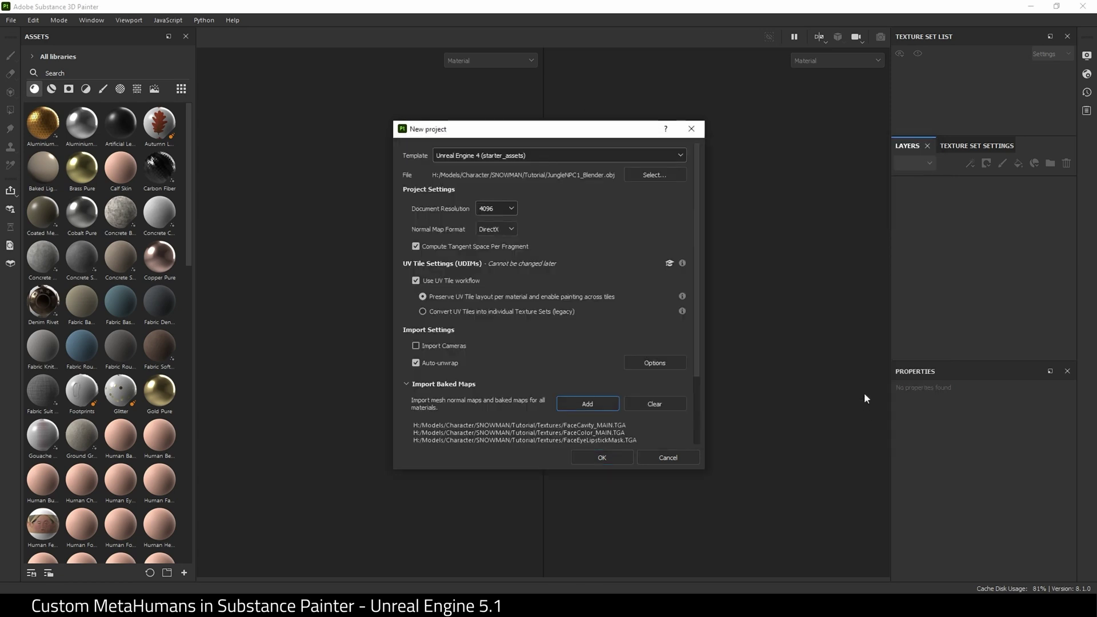
- Create the project, turn the head to a frontal view, and delete the default Layer 1
{"action": "left_click", "coordinate": [612, 459]}
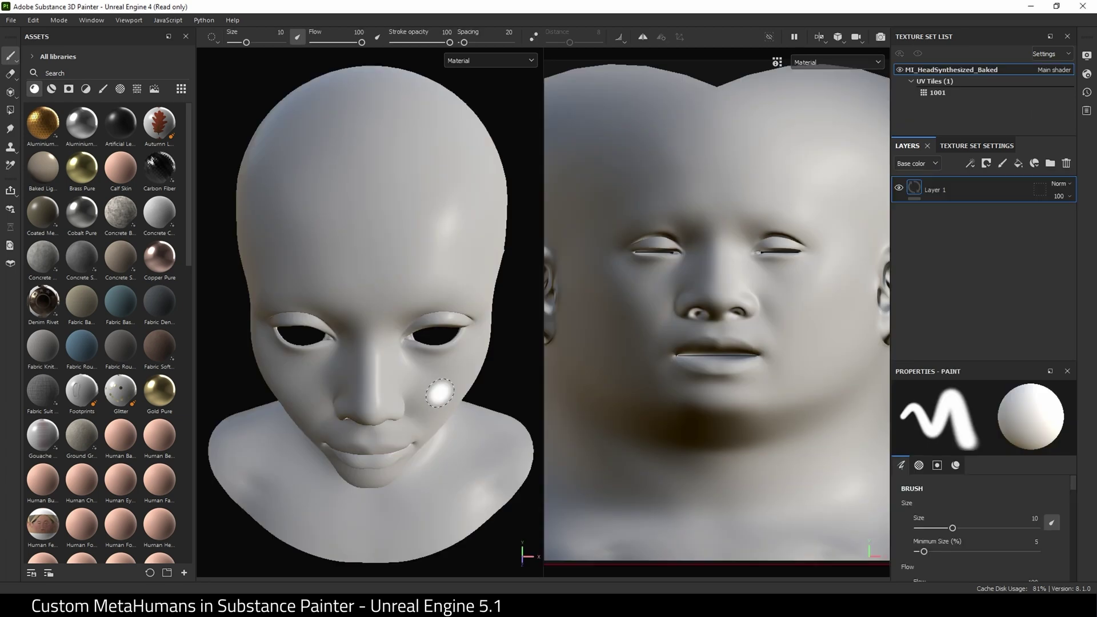
{"action": "left_click_drag", "start_coordinate": [502, 348], "coordinate": [503, 325], "text": "alt"}
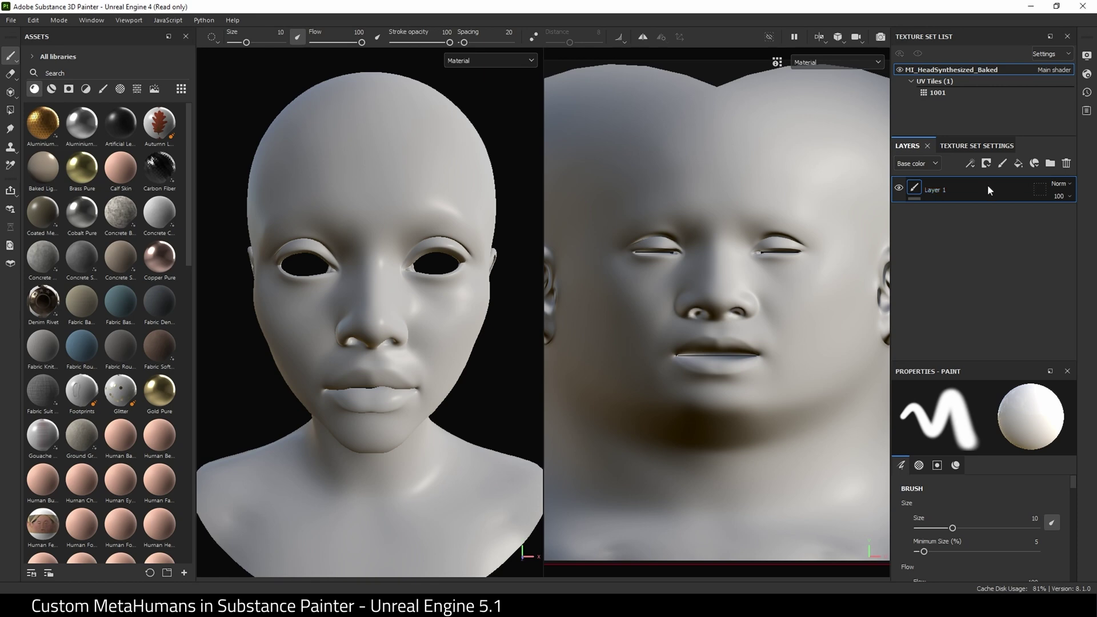
{"action": "key", "text": "Delete"}
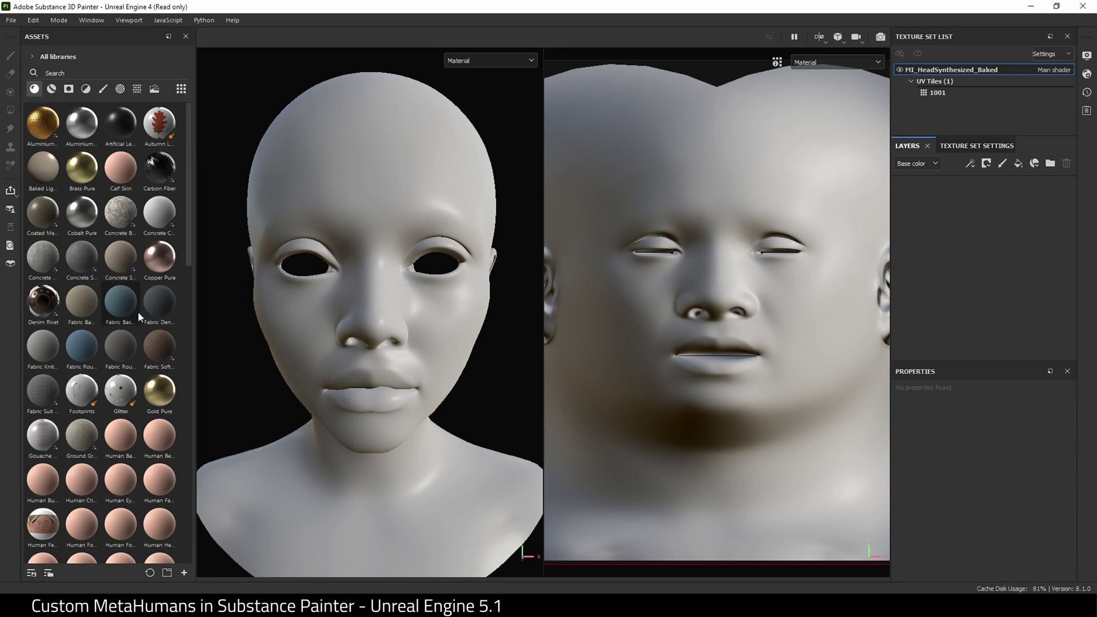
- Add FaceNormal from the project textures as a normal fill layer with Fill (Match per UV Tile) projection
{"action": "left_click", "coordinate": [32, 56]}
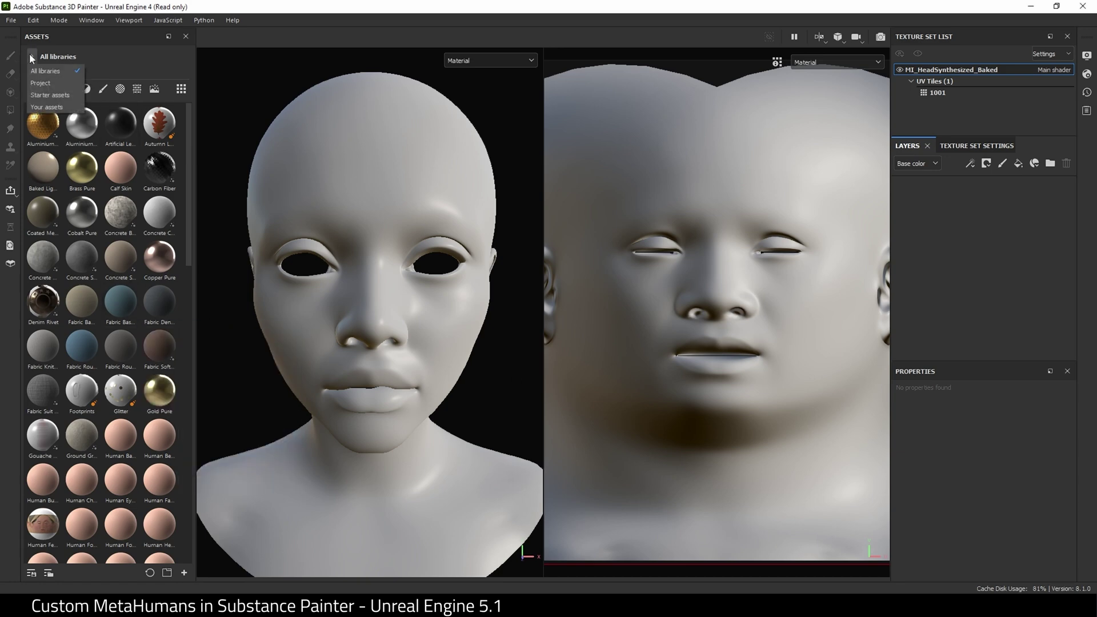
{"action": "left_click", "coordinate": [36, 85]}
{"action": "left_click", "coordinate": [143, 93]}
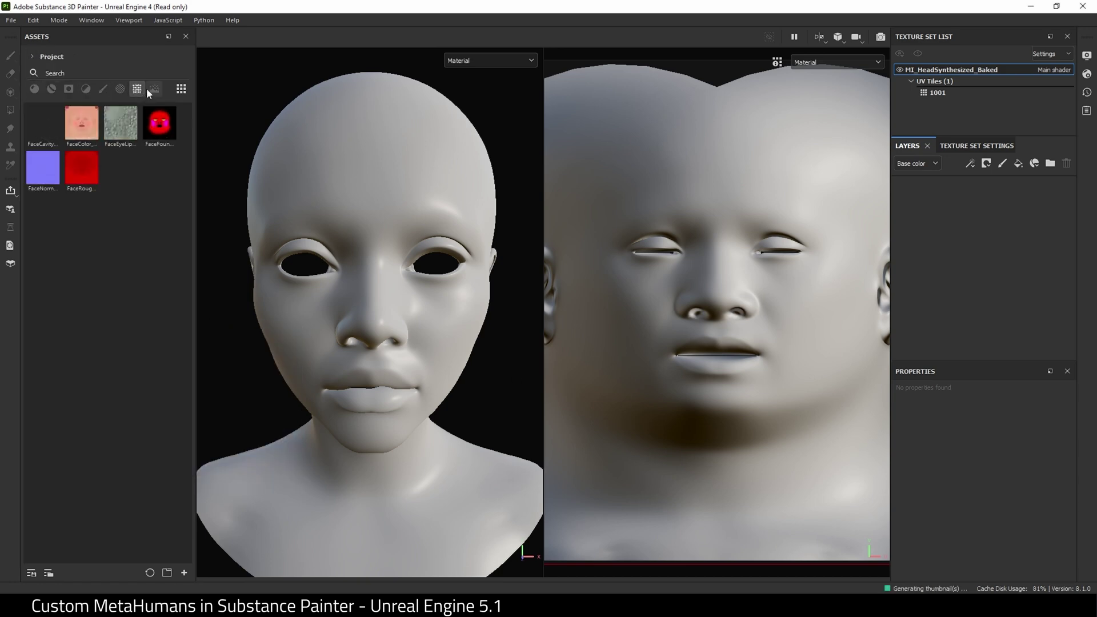
{"action": "left_click", "coordinate": [43, 180]}
{"action": "left_click_drag", "start_coordinate": [38, 176], "coordinate": [716, 310]}
{"action": "left_click", "coordinate": [741, 372]}
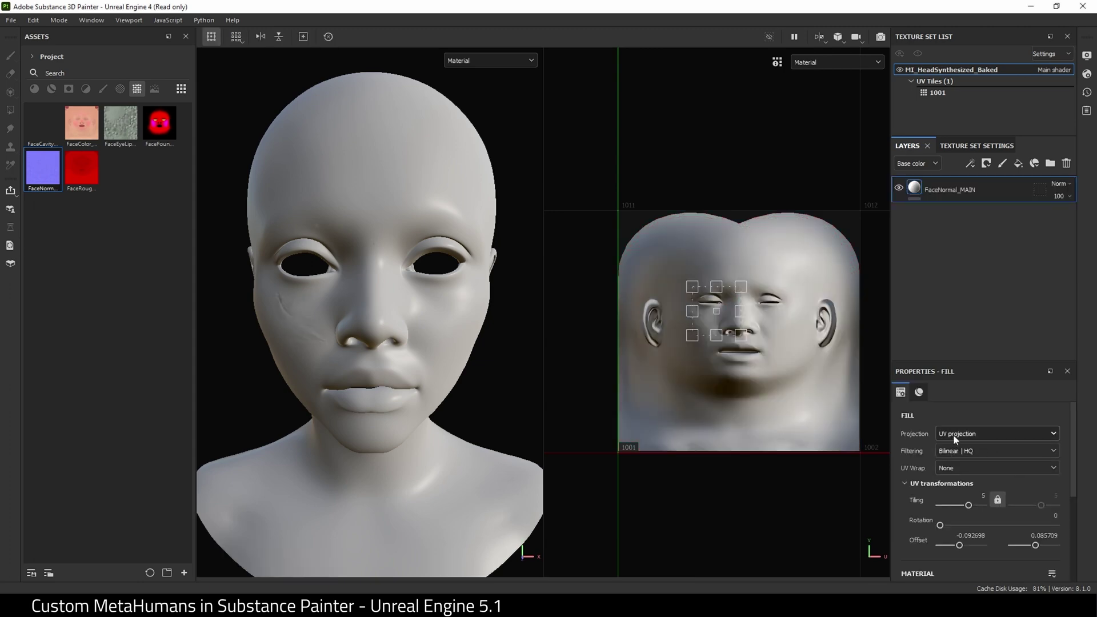
{"action": "left_click", "coordinate": [953, 434]}
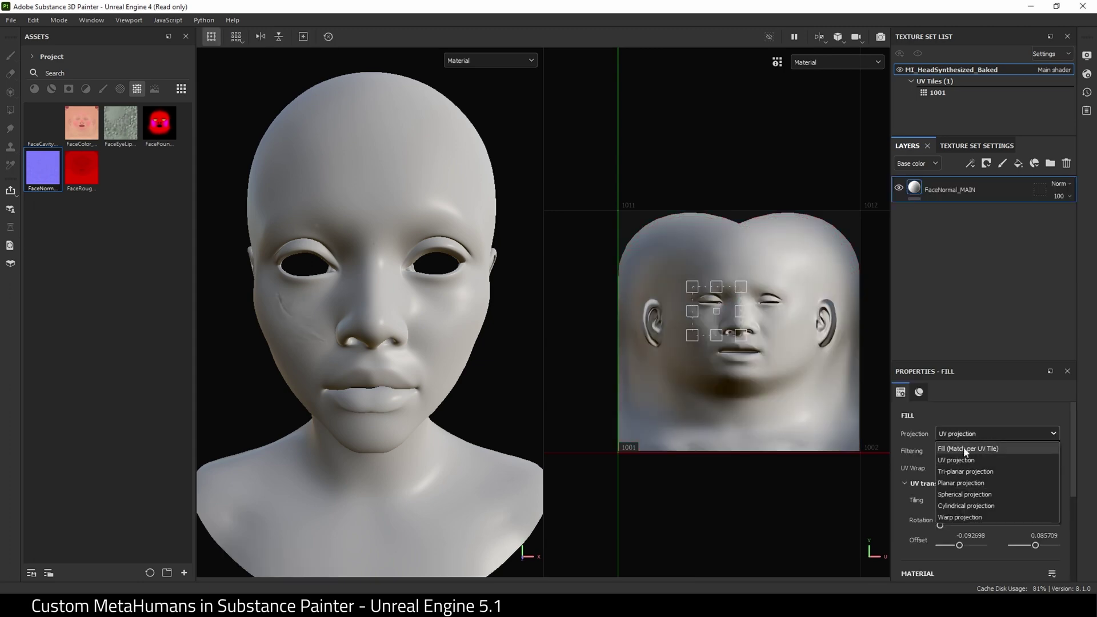
{"action": "left_click", "coordinate": [964, 449]}
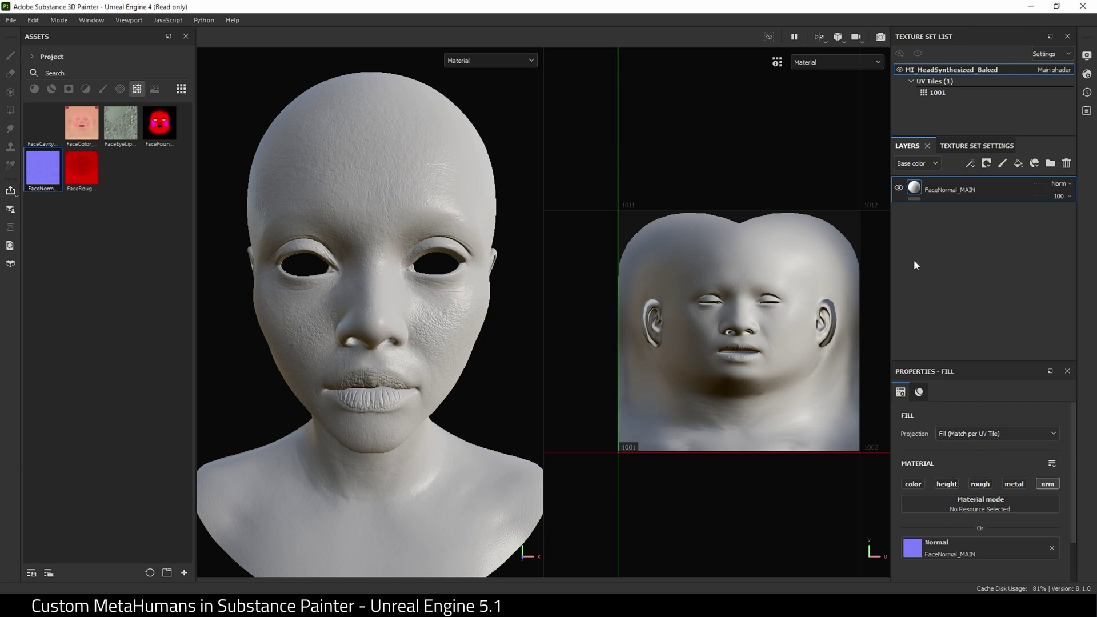
- Enable the layer's roughness channel and set roughness to 1
{"action": "left_click", "coordinate": [980, 484]}
{"action": "scroll", "coordinate": [1006, 503], "scroll_direction": "down", "scroll_amount": 2}
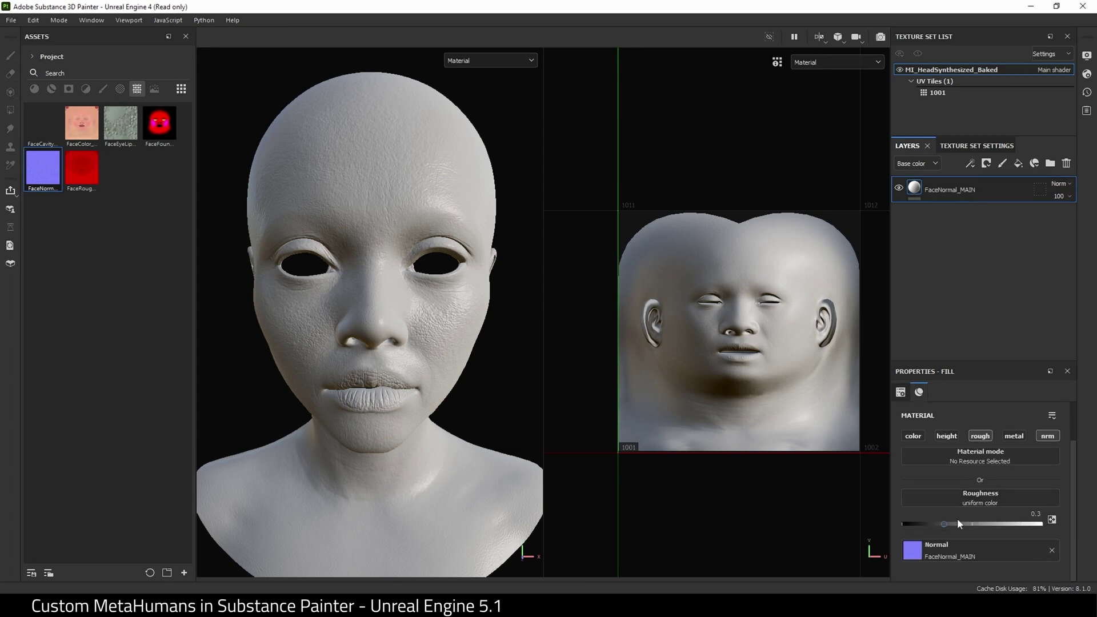
{"action": "left_click_drag", "start_coordinate": [954, 524], "coordinate": [1056, 521]}
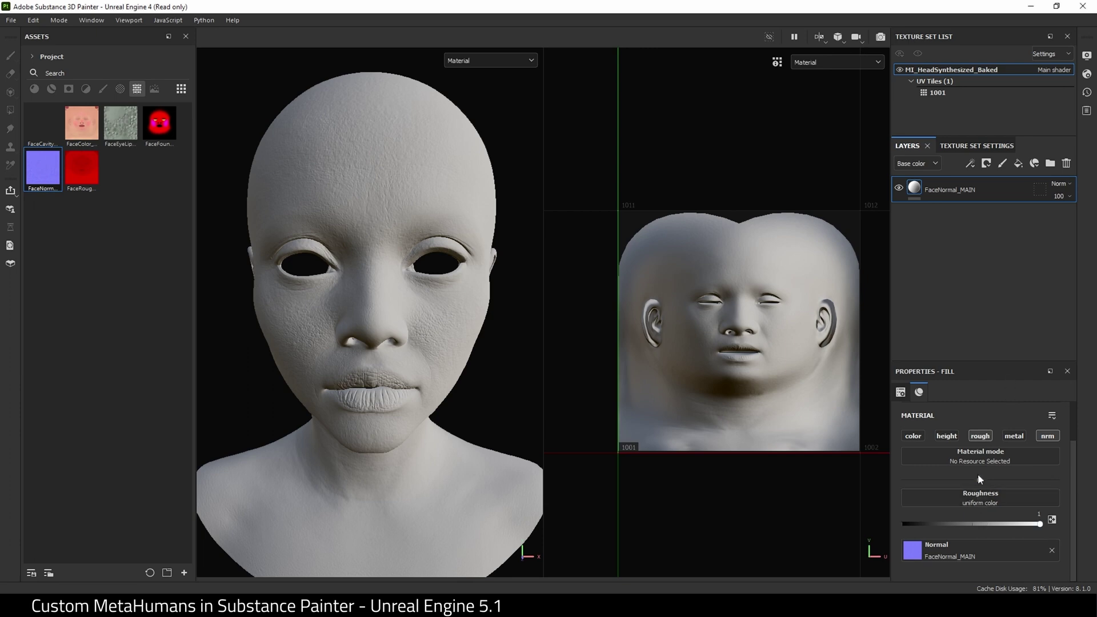
{"action": "left_click", "coordinate": [946, 436]}
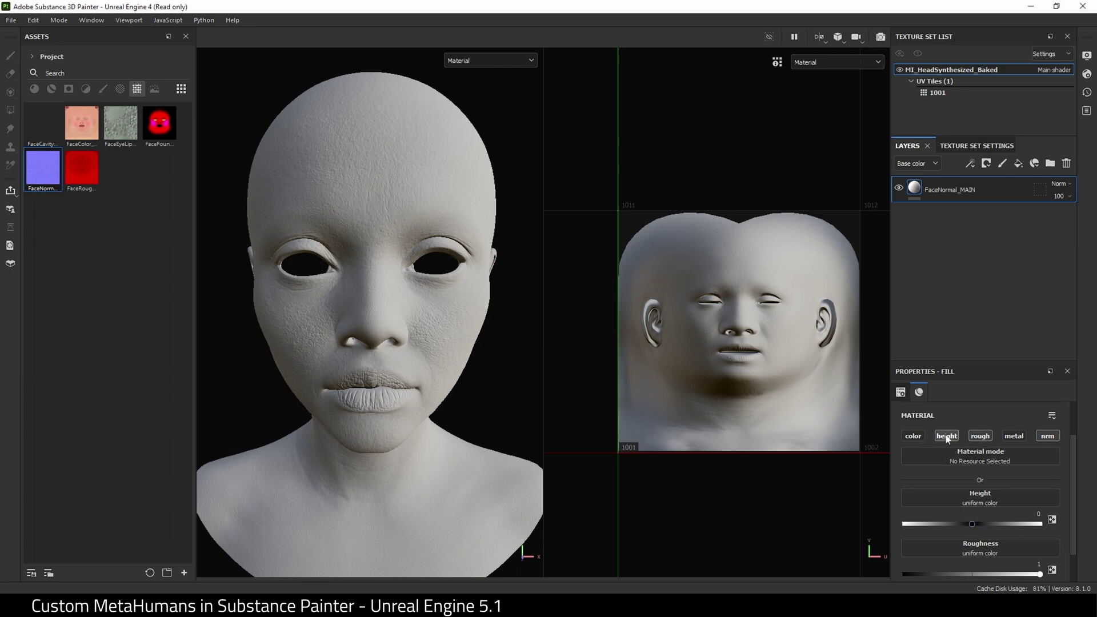
{"action": "left_click", "coordinate": [946, 436]}
{"action": "scroll", "coordinate": [1028, 531], "scroll_direction": "up", "scroll_amount": 2}
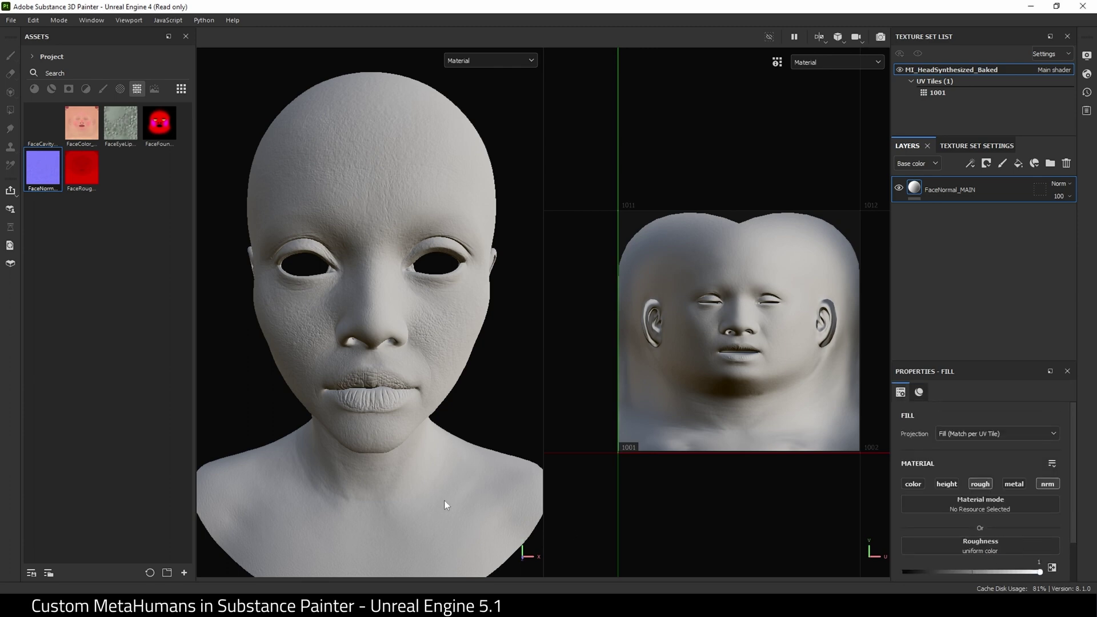
- Apply FaceColor as a base colour fill layer with Fill (Match per UV Tile) projection
{"action": "left_click", "coordinate": [79, 123]}
{"action": "left_click_drag", "start_coordinate": [79, 124], "coordinate": [722, 286]}
{"action": "left_click", "coordinate": [736, 316]}
{"action": "left_click", "coordinate": [1000, 435]}
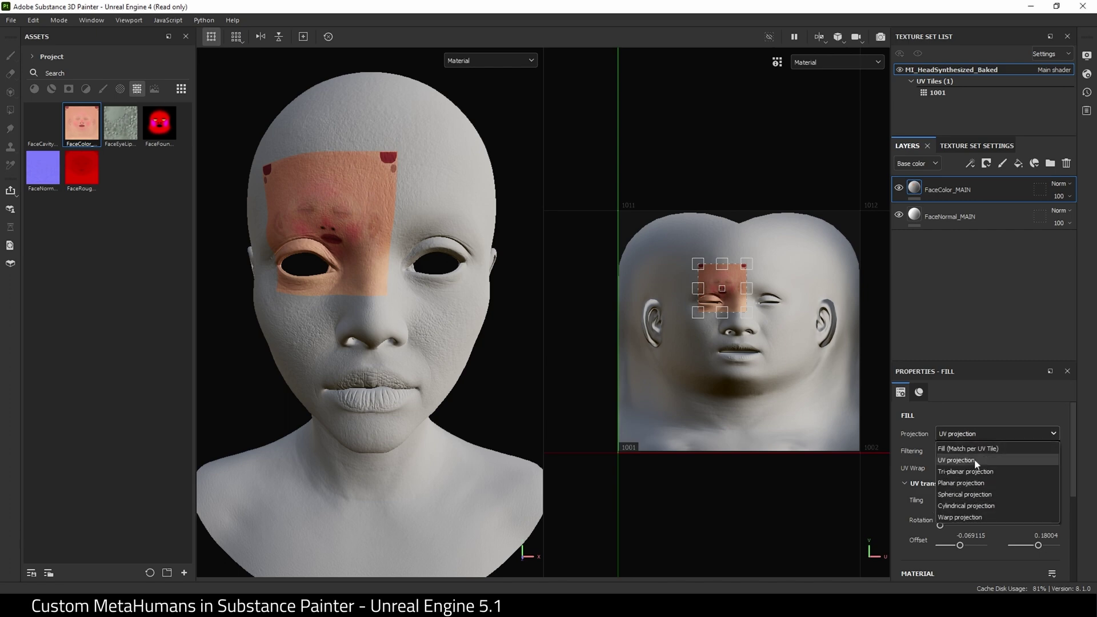
{"action": "left_click", "coordinate": [967, 450]}
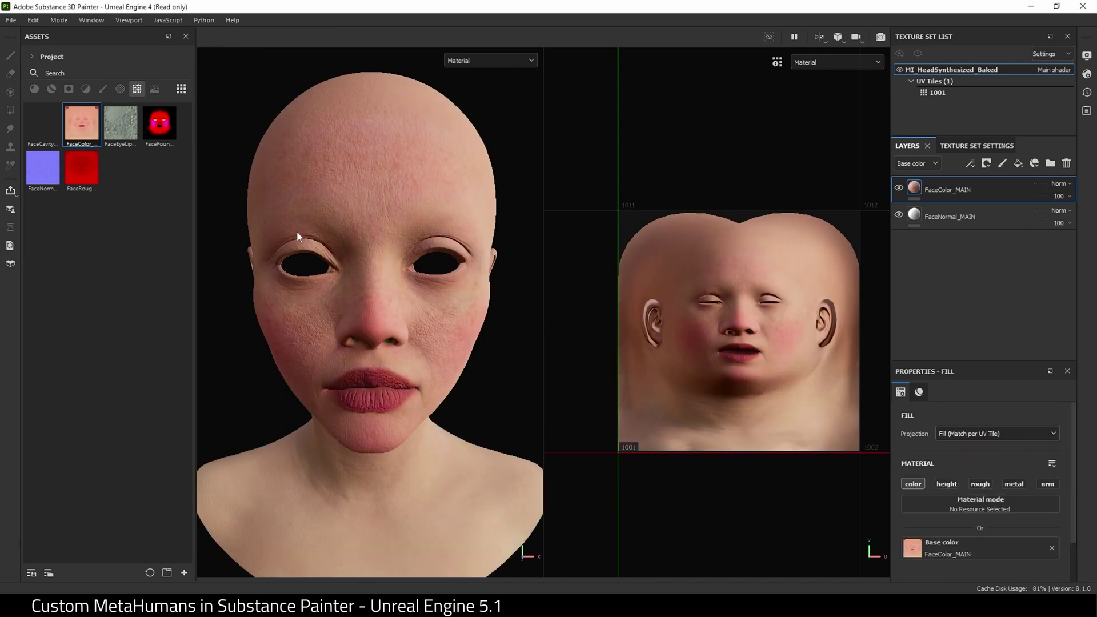
- Add a new fill layer on top and name it Roughness
{"action": "left_click", "coordinate": [1017, 164]}
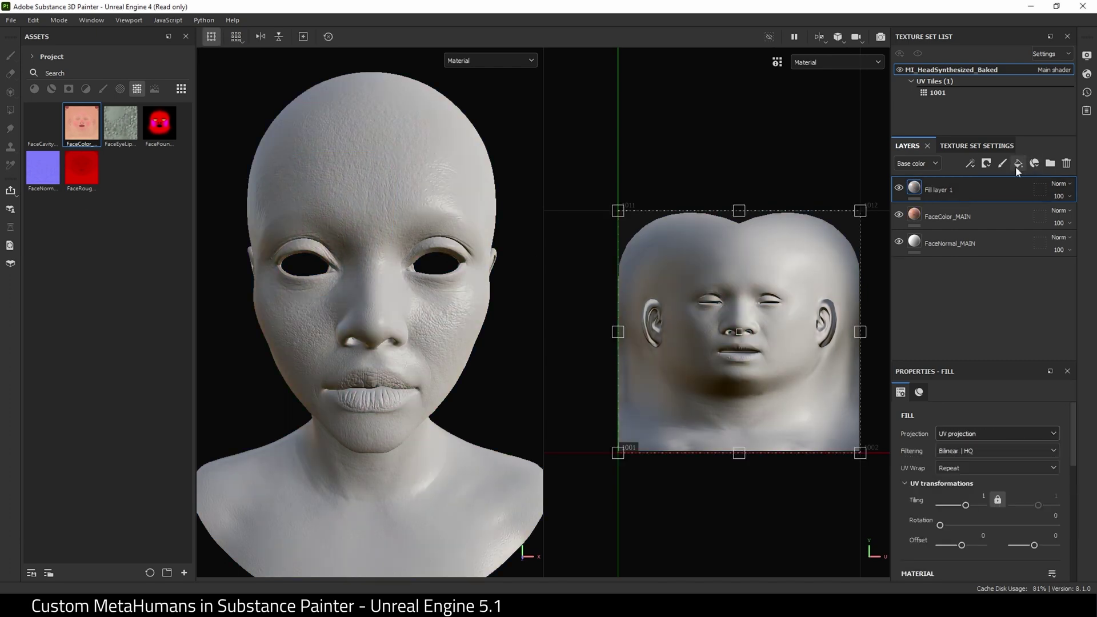
{"action": "double_click", "coordinate": [947, 189]}
{"action": "key", "text": "BackSpace"}
{"action": "type", "text": "Roughness"}
{"action": "key", "text": "Return"}
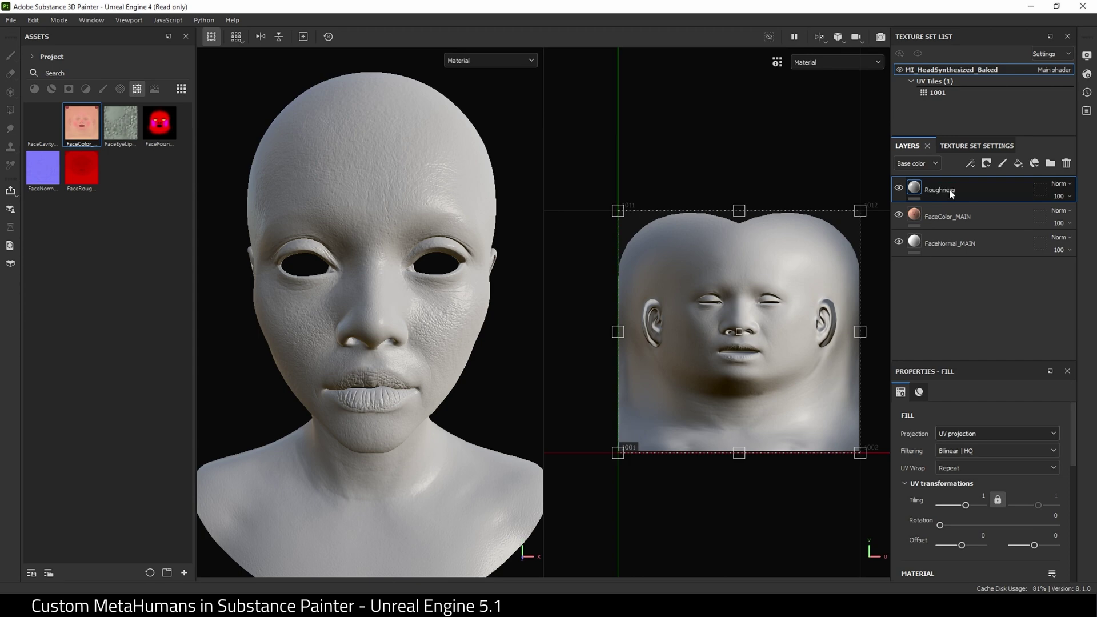
{"action": "left_click", "coordinate": [899, 188]}
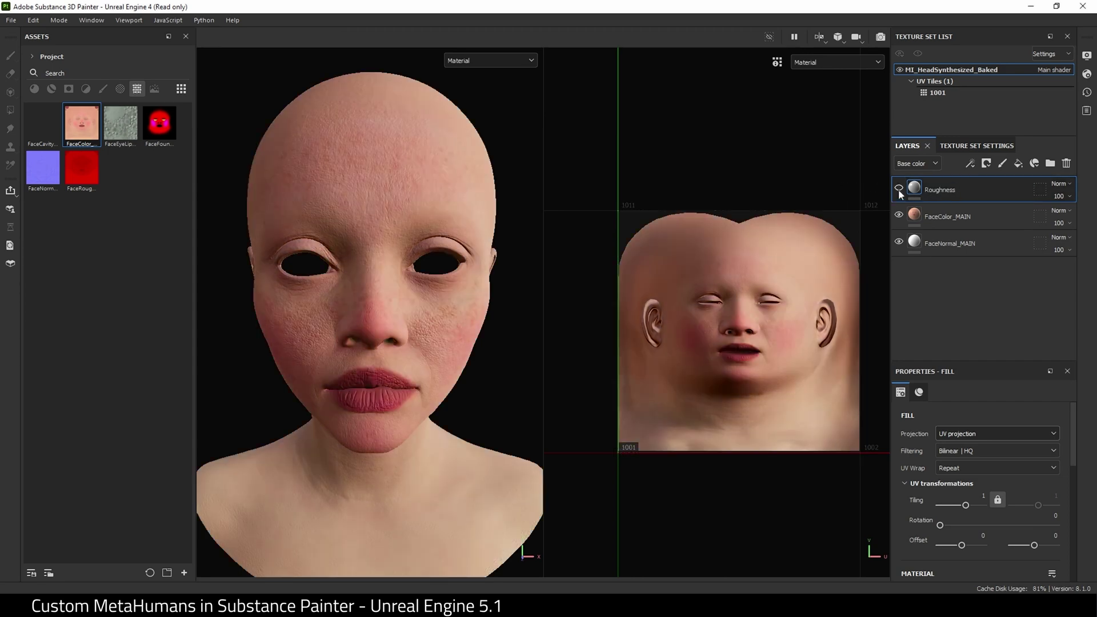
{"action": "left_click", "coordinate": [898, 188]}
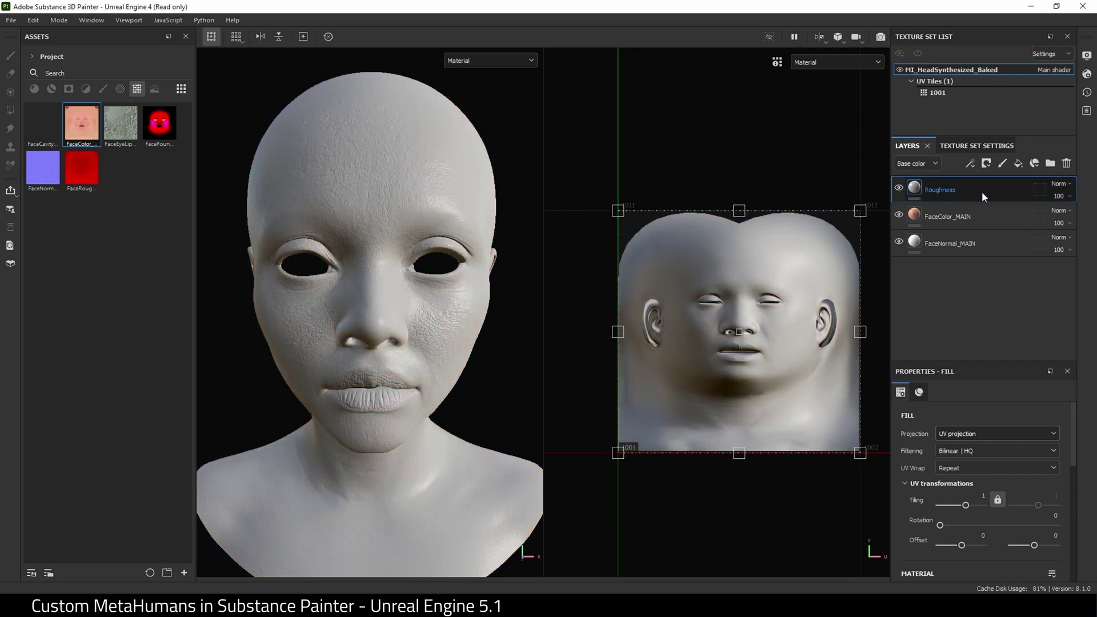
- Turn off the Roughness layer's colour, height, roughness, metal and normal channels
{"action": "scroll", "coordinate": [990, 510], "scroll_direction": "down", "scroll_amount": 3}
{"action": "left_click", "coordinate": [913, 492]}
{"action": "left_click", "coordinate": [946, 491]}
{"action": "left_click", "coordinate": [980, 491]}
{"action": "left_click", "coordinate": [1014, 492]}
{"action": "left_click", "coordinate": [1048, 492]}
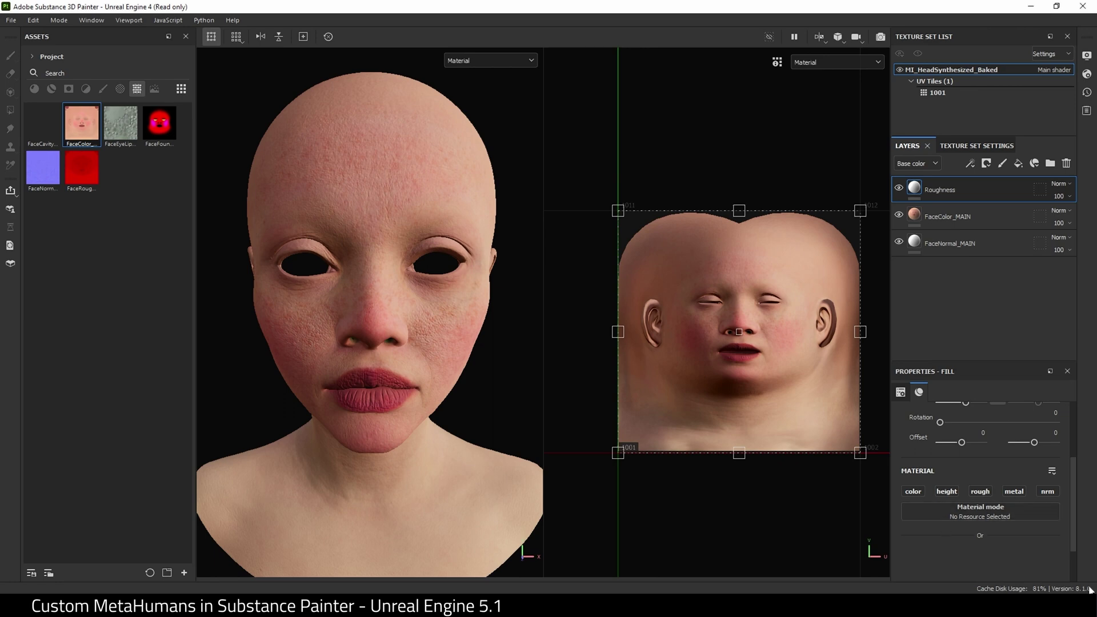
- Add a Grayscale Conversion generator affecting roughness to the Roughness layer
{"action": "right_click", "coordinate": [917, 187]}
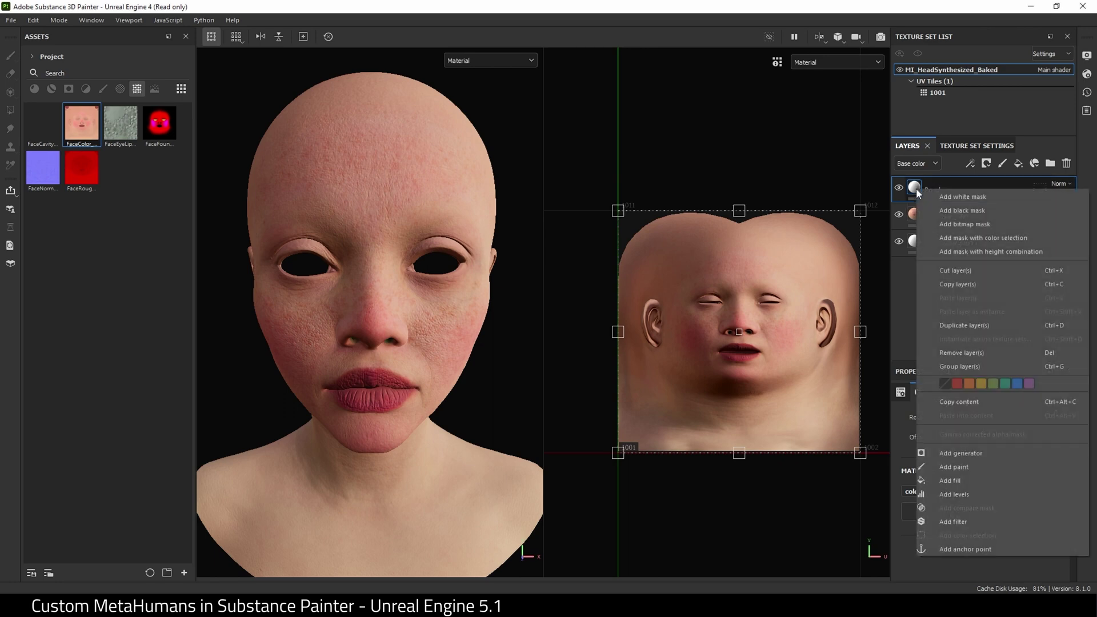
{"action": "left_click", "coordinate": [958, 454]}
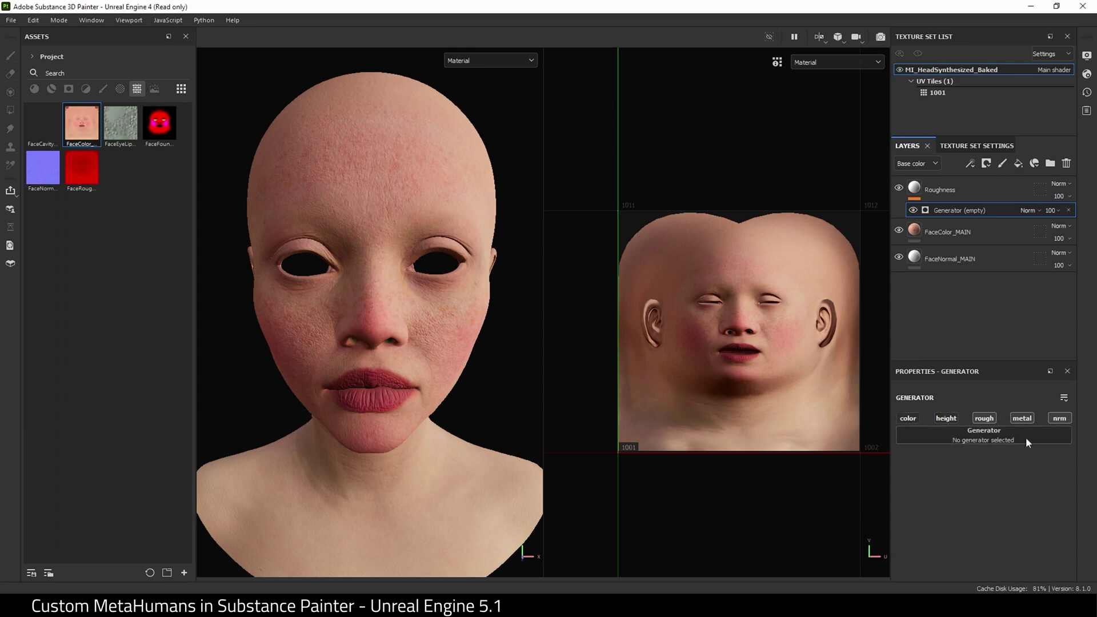
{"action": "left_click", "coordinate": [984, 417]}
{"action": "left_click", "coordinate": [985, 439]}
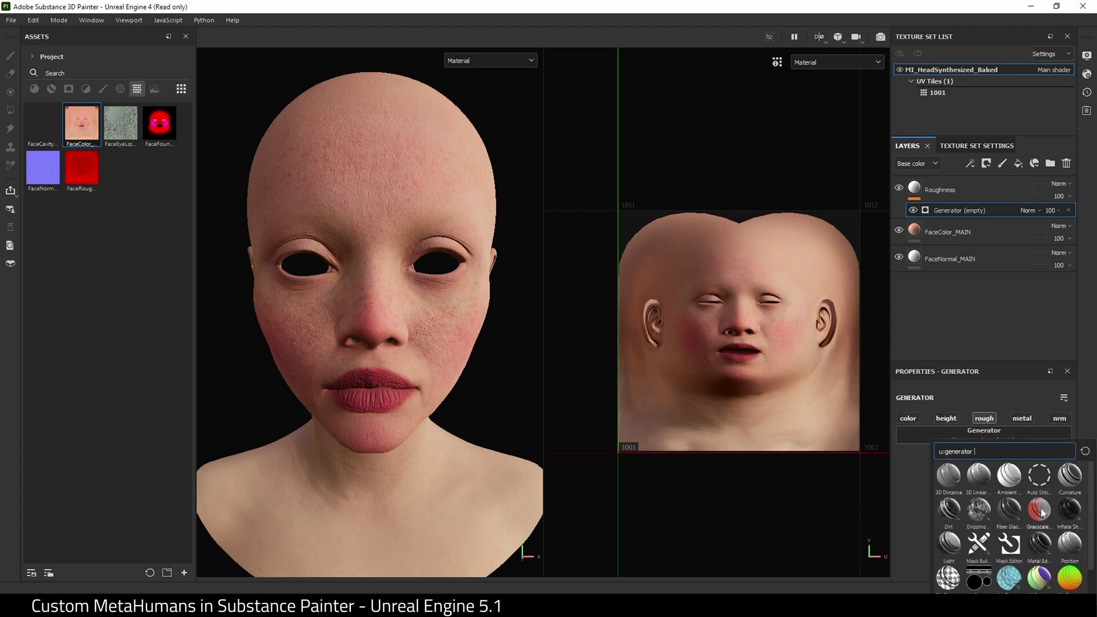
{"action": "mouse_move", "coordinate": [1041, 512]}
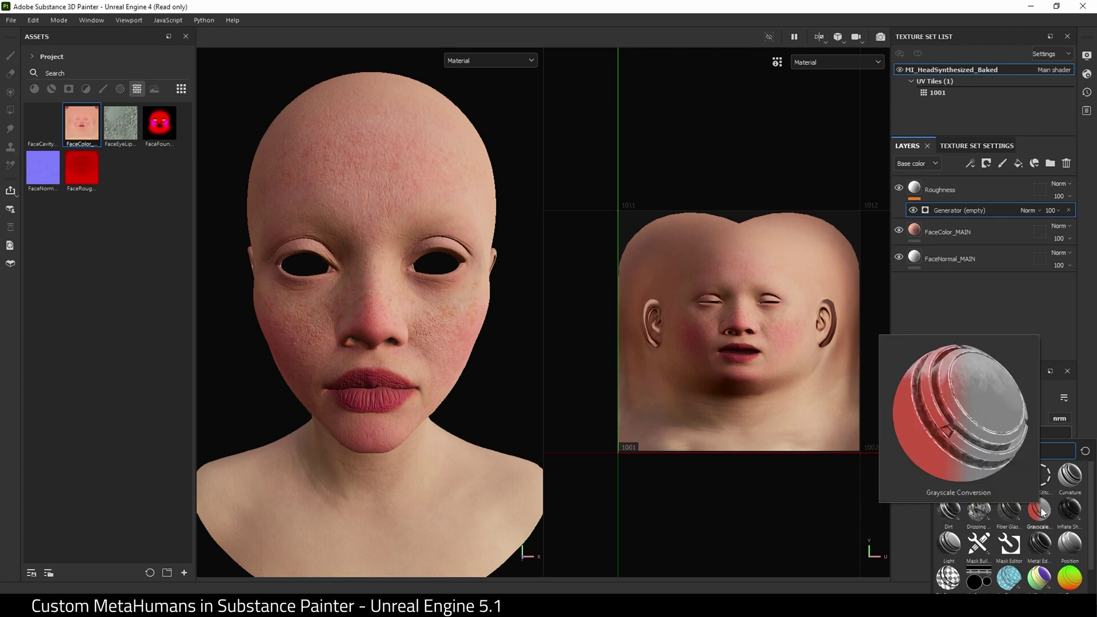
{"action": "left_click", "coordinate": [1041, 512]}
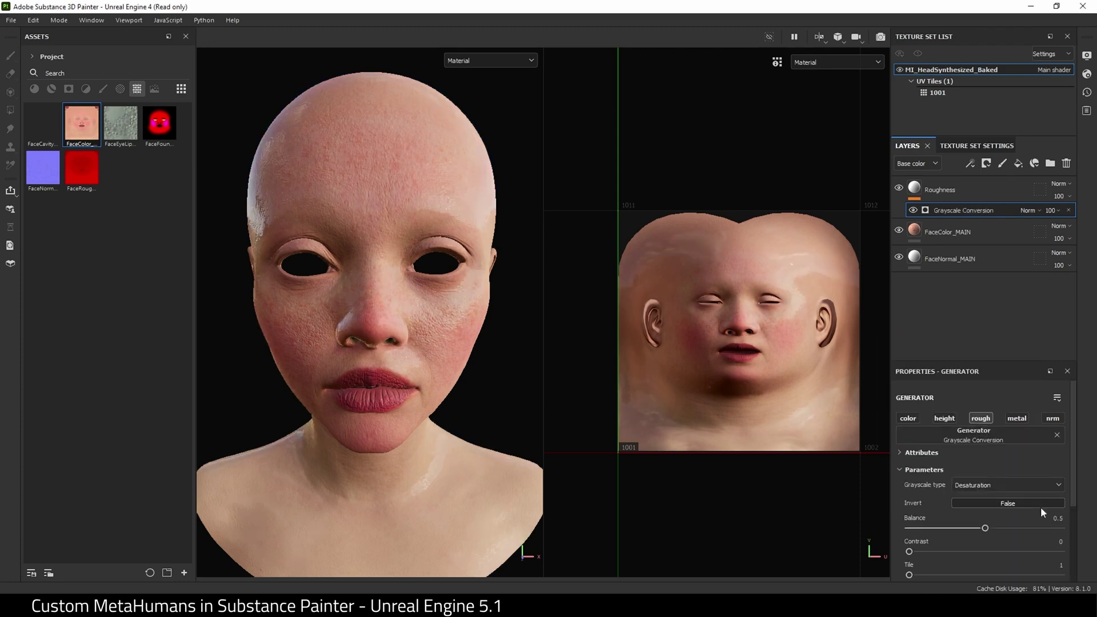
- Use FaceRoughness as the source, read the Red channel, and set Balance to 0.5
{"action": "scroll", "coordinate": [1066, 484], "scroll_direction": "down", "scroll_amount": 3}
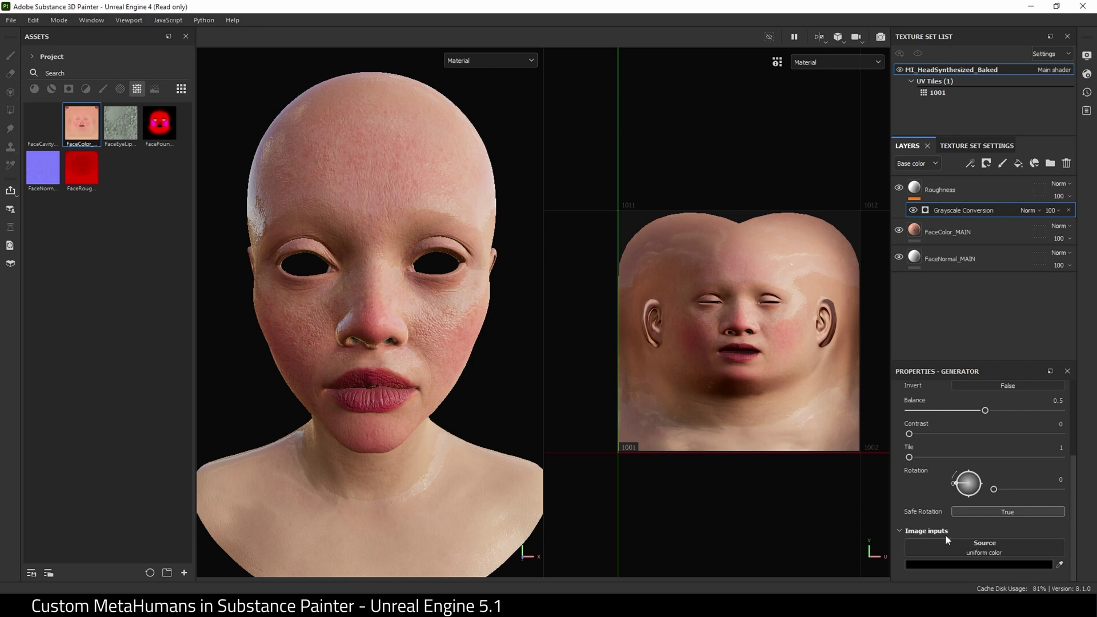
{"action": "left_click_drag", "start_coordinate": [82, 168], "coordinate": [960, 556]}
{"action": "scroll", "coordinate": [966, 559], "scroll_direction": "up", "scroll_amount": 4}
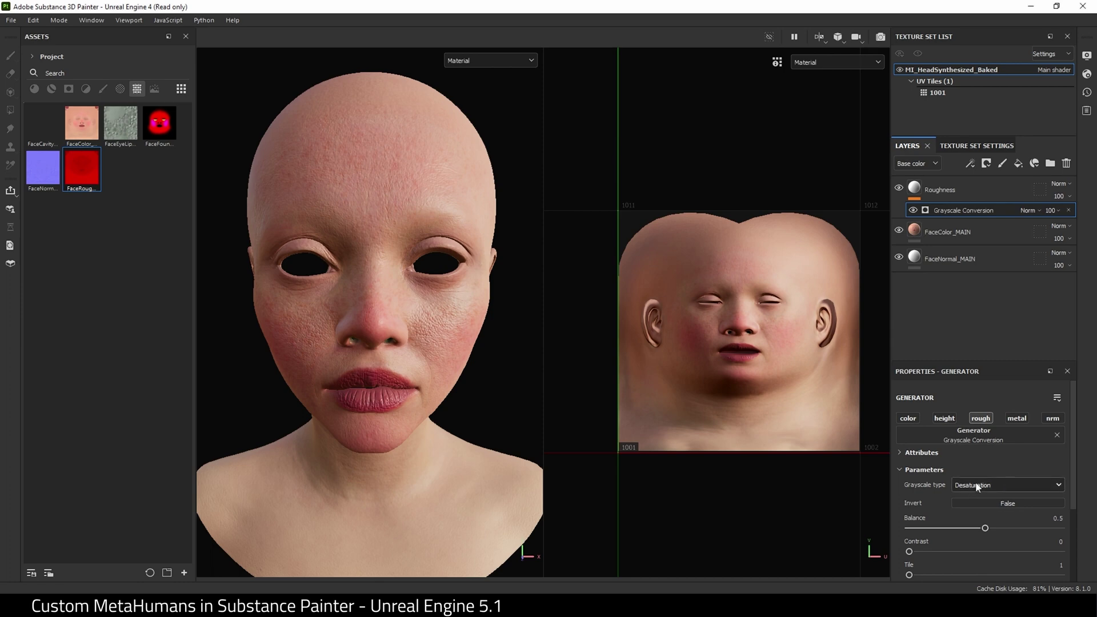
{"action": "left_click", "coordinate": [976, 486]}
{"action": "left_click", "coordinate": [976, 558]}
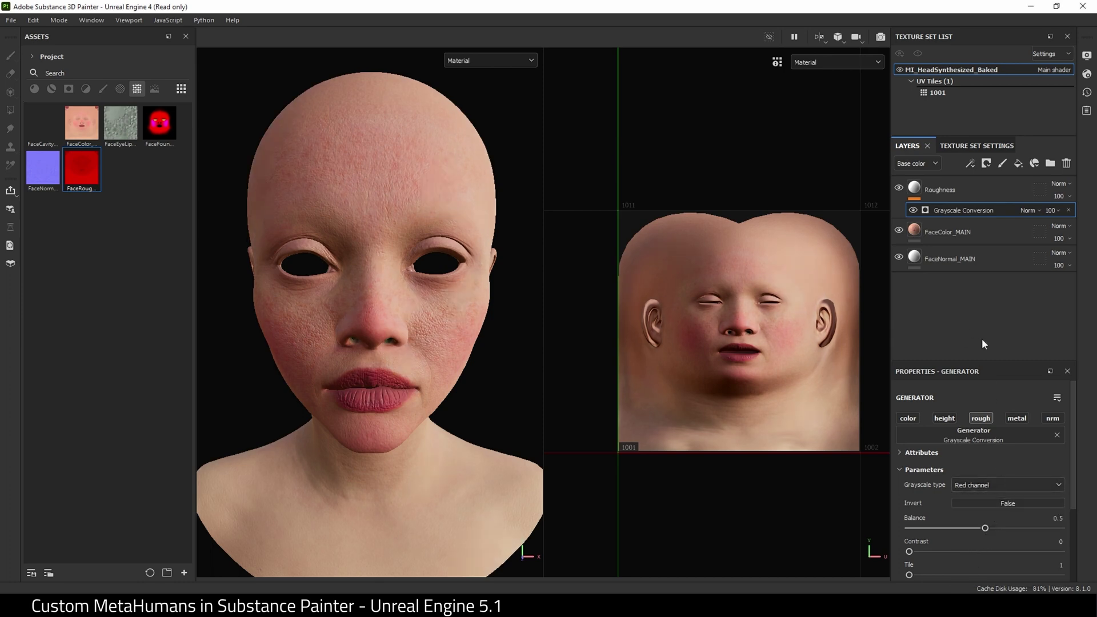
{"action": "scroll", "coordinate": [1029, 557], "scroll_direction": "down", "scroll_amount": 2}
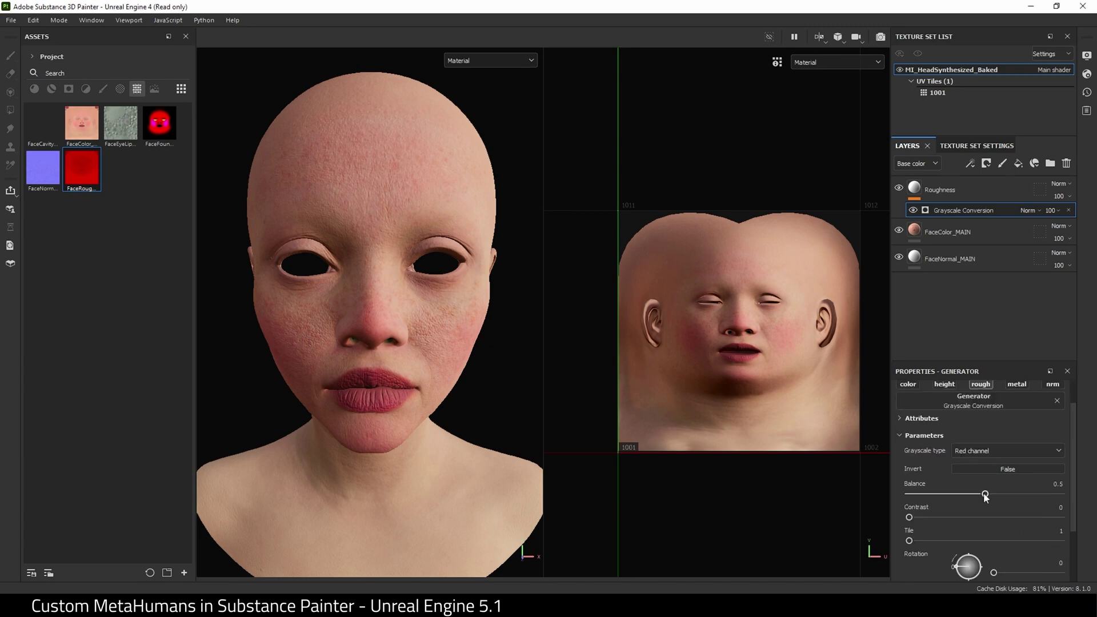
{"action": "mouse_move", "coordinate": [985, 494]}
{"action": "left_mouse_down"}
{"action": "mouse_move", "coordinate": [1028, 490]}
{"action": "mouse_move", "coordinate": [951, 491]}
{"action": "left_mouse_up"}
{"action": "left_click", "coordinate": [1057, 484]}
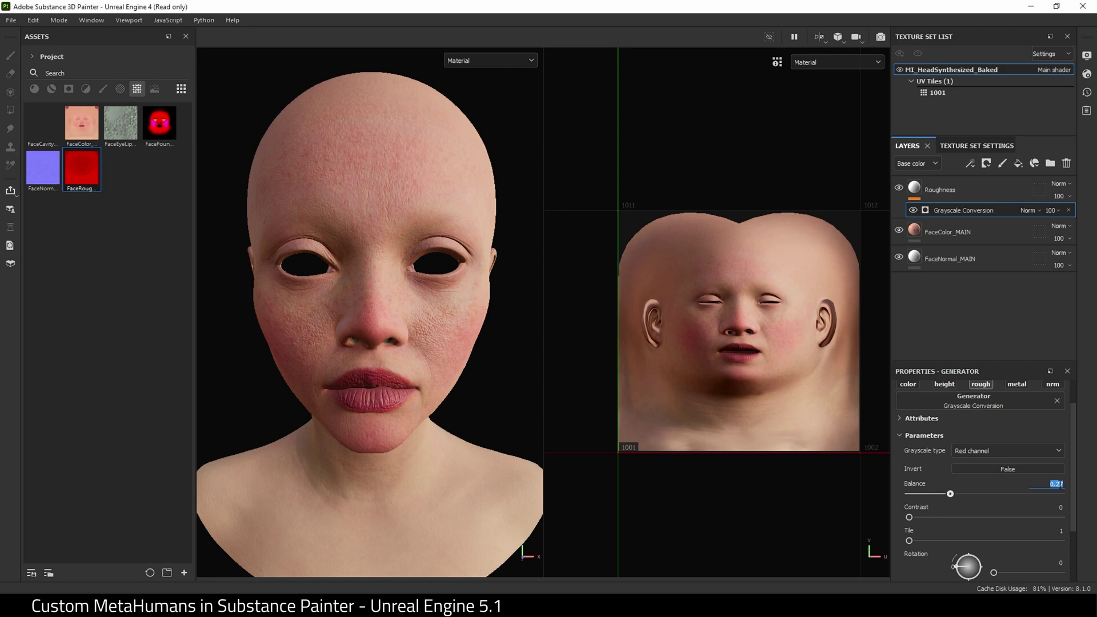
{"action": "type", "text": "0.5"}
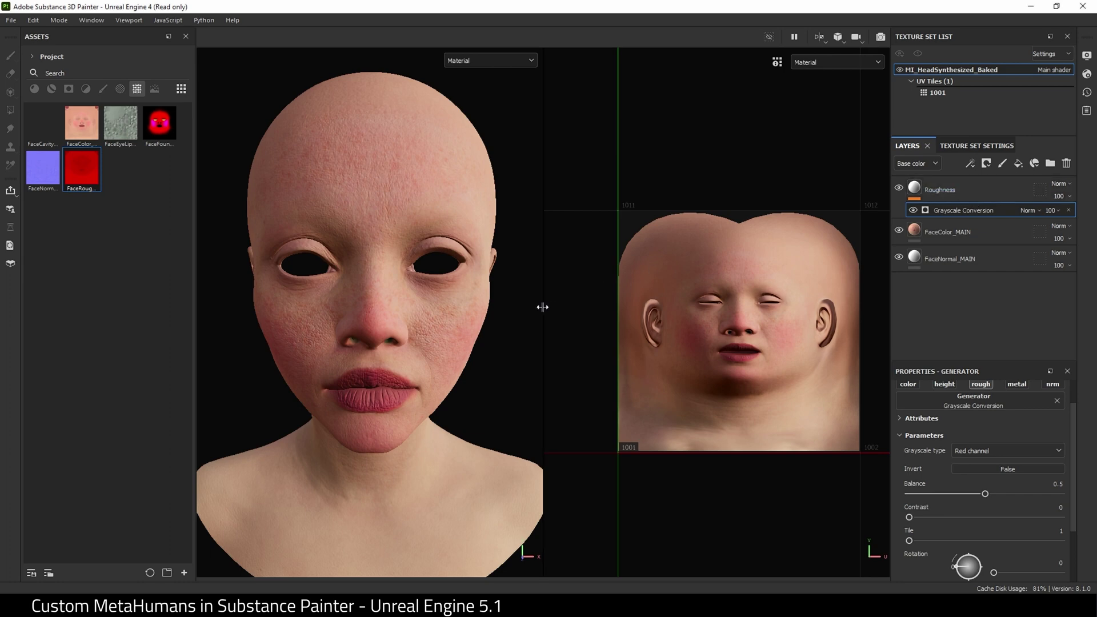
- With the Roughness layer selected, switch the assets to All libraries showing Materials
{"action": "left_click", "coordinate": [963, 182]}
{"action": "left_click", "coordinate": [51, 89]}
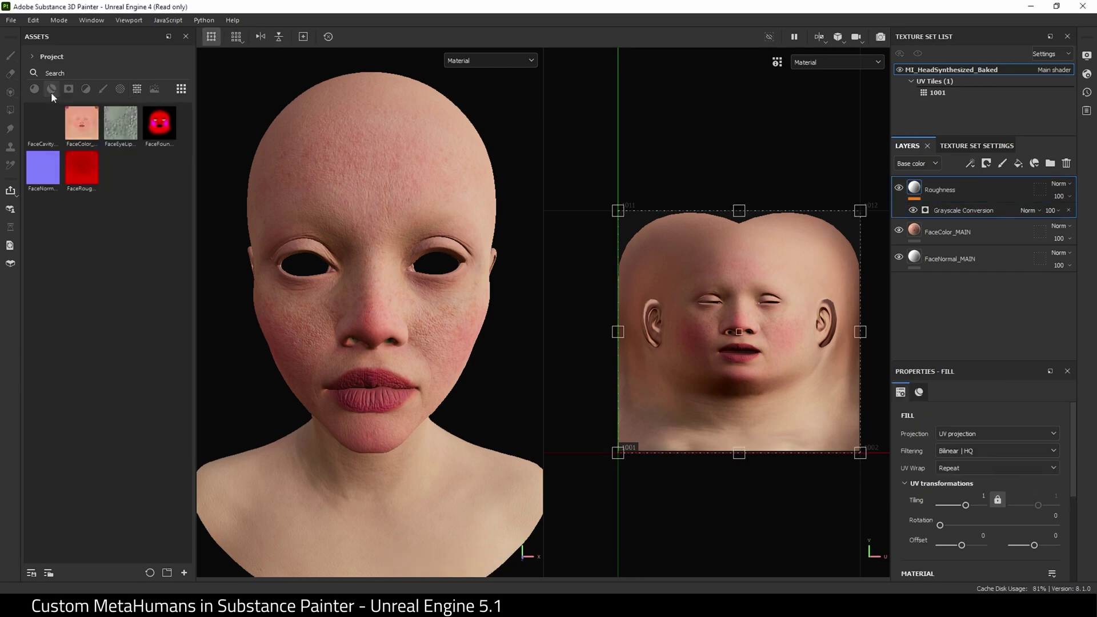
{"action": "left_click", "coordinate": [34, 56]}
{"action": "left_click", "coordinate": [36, 70]}
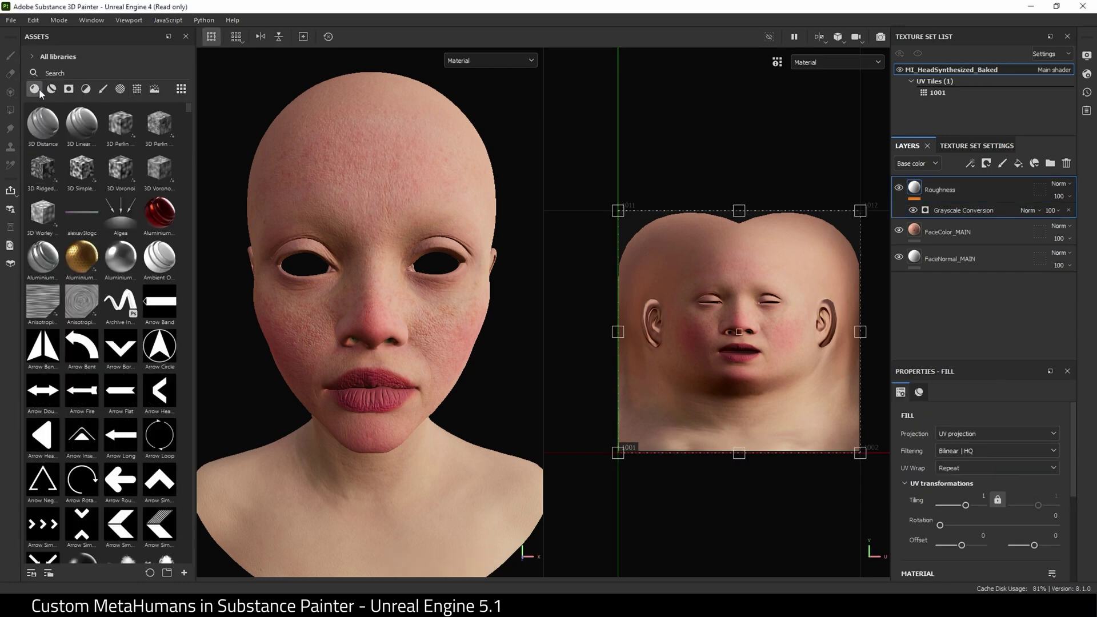
{"action": "left_click", "coordinate": [38, 88]}
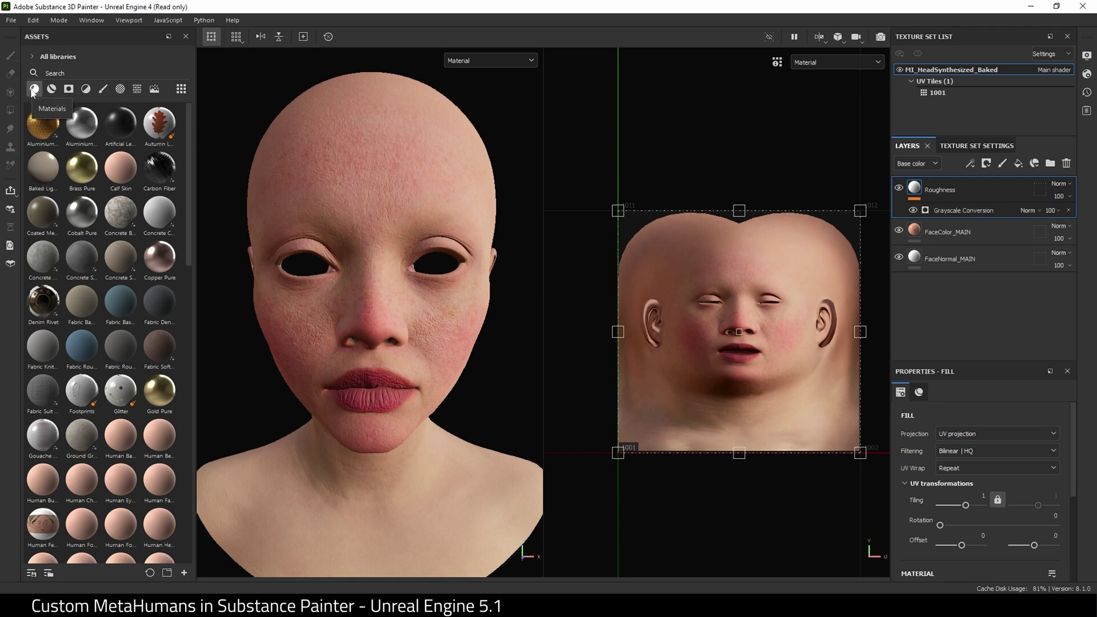
- Drop Plastic Glossy Pure onto the head as a new layer and give it a black mask
{"action": "scroll", "coordinate": [183, 477], "scroll_direction": "down", "scroll_amount": 10}
{"action": "scroll", "coordinate": [183, 492], "scroll_direction": "up", "scroll_amount": 3}
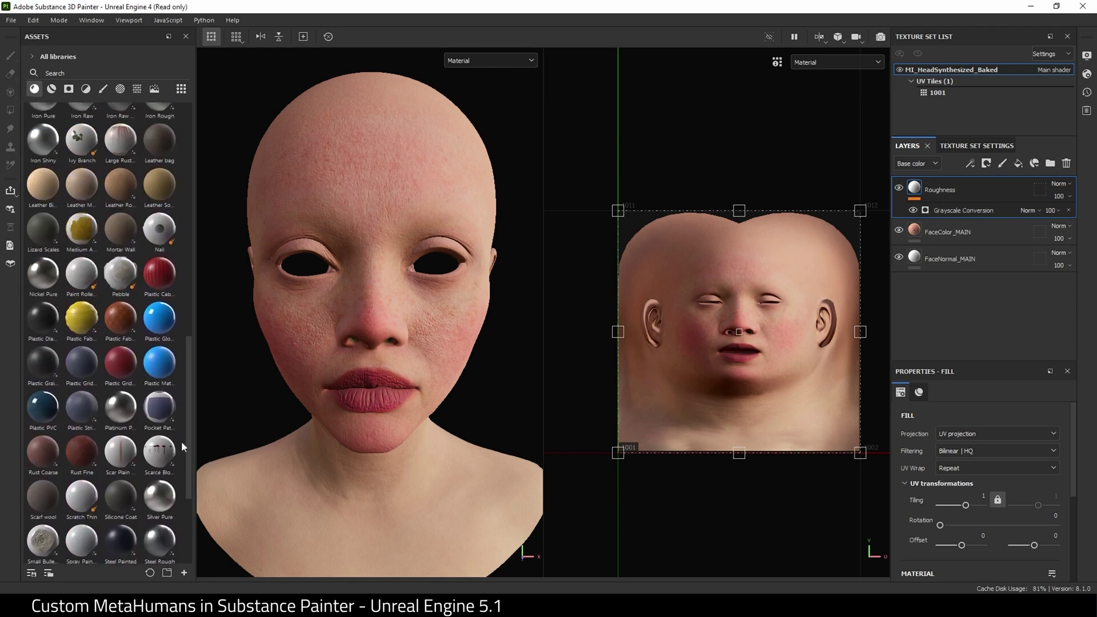
{"action": "left_click_drag", "start_coordinate": [164, 324], "coordinate": [720, 360]}
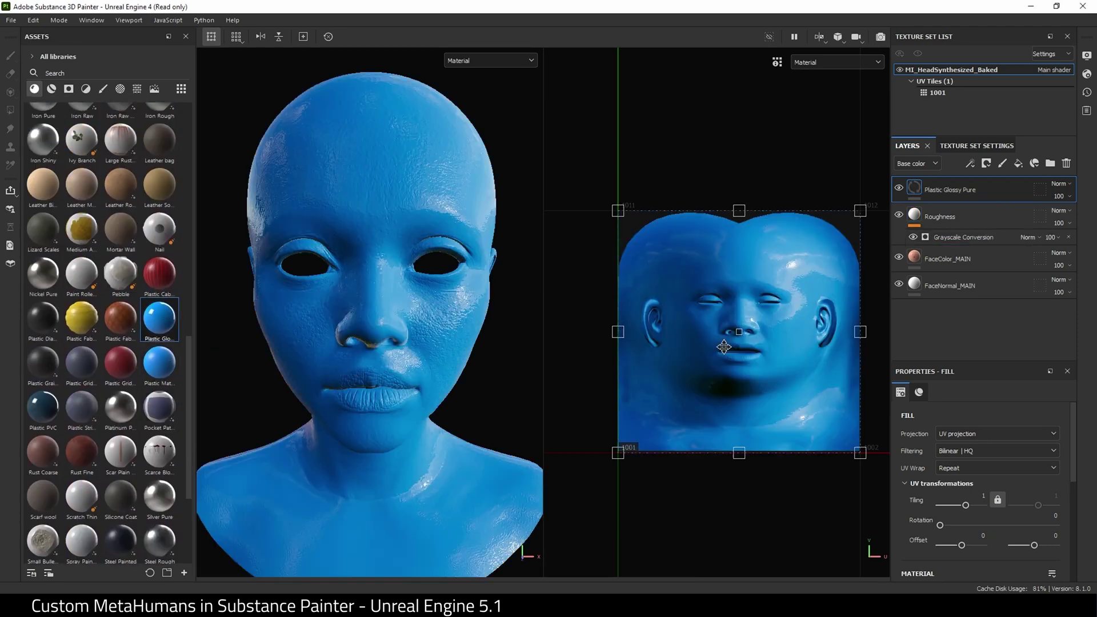
{"action": "right_click", "coordinate": [916, 188]}
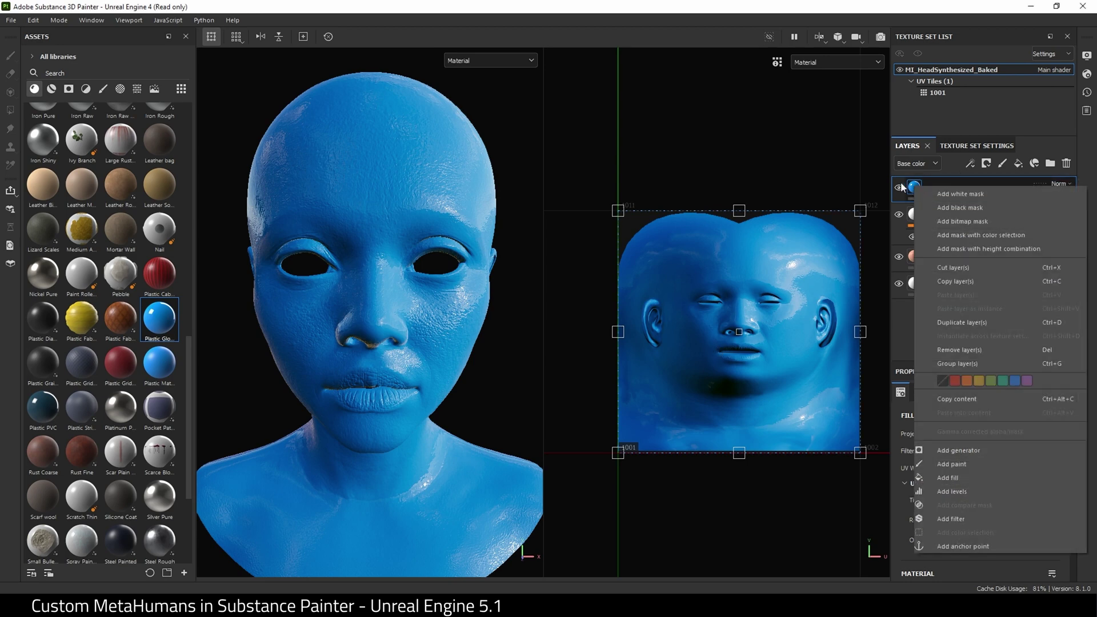
{"action": "left_click", "coordinate": [965, 207]}
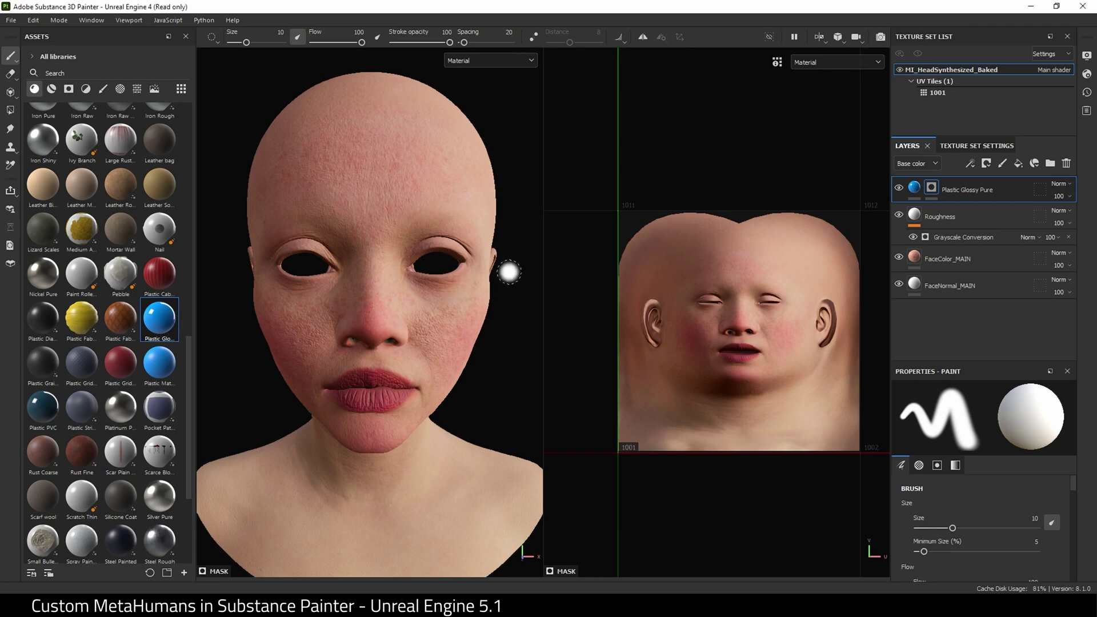
- With symmetry on, paint blue Plastic Glossy Pure strokes under both eyes
{"action": "left_click", "coordinate": [643, 37]}
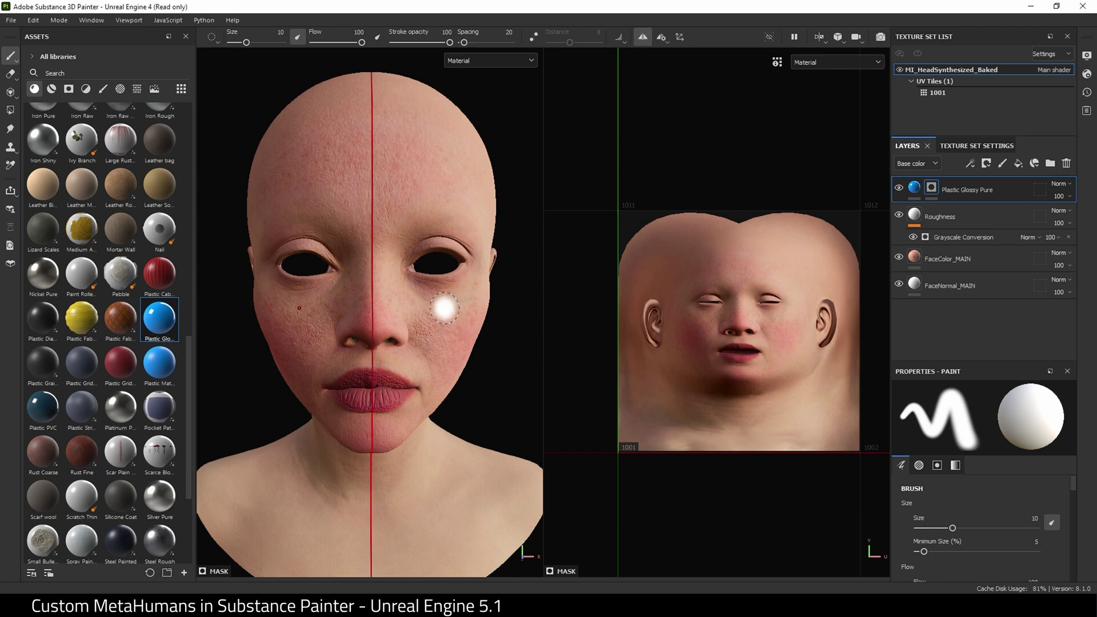
{"action": "left_click", "coordinate": [436, 306]}
{"action": "mouse_move", "coordinate": [440, 304]}
{"action": "left_mouse_down"}
{"action": "mouse_move", "coordinate": [475, 300]}
{"action": "mouse_move", "coordinate": [466, 284]}
{"action": "mouse_move", "coordinate": [437, 304]}
{"action": "left_mouse_up"}
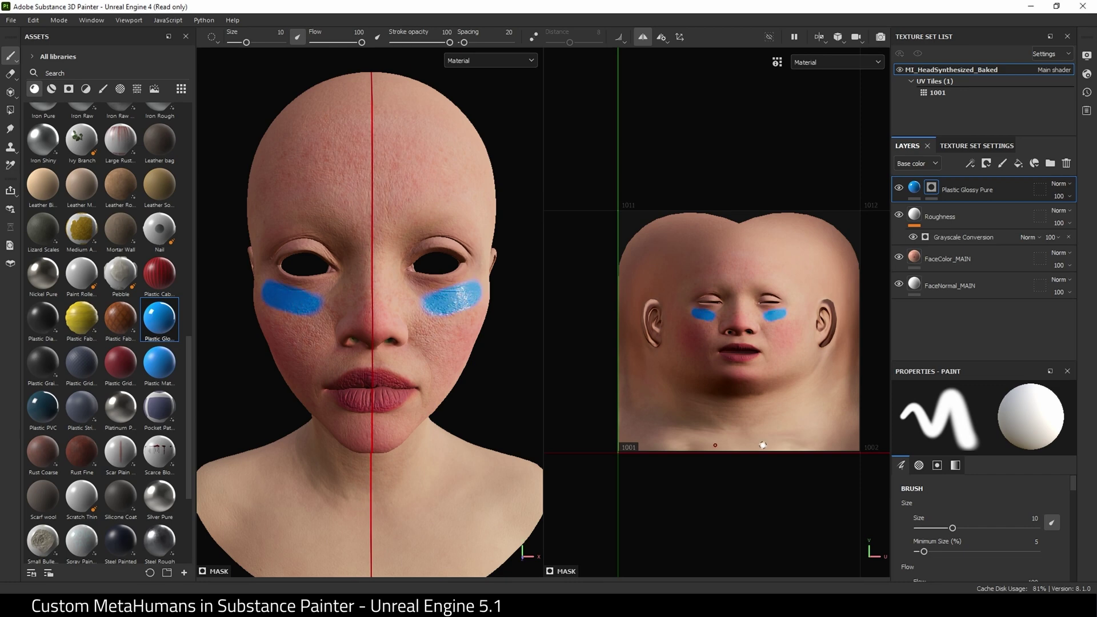
{"action": "scroll", "coordinate": [479, 390], "scroll_direction": "up", "scroll_amount": 5}
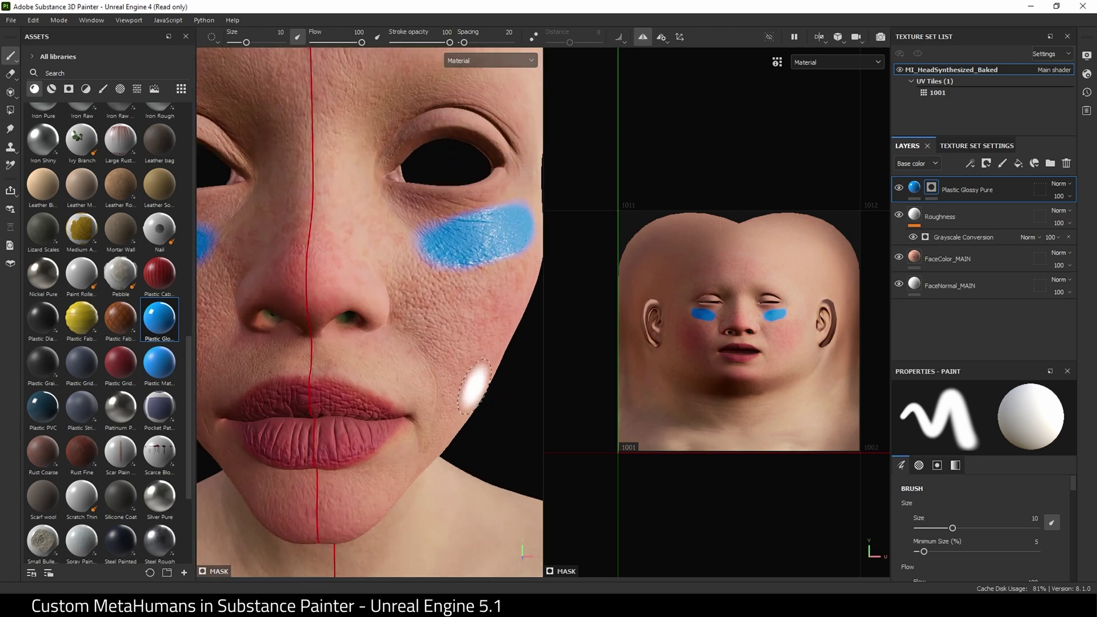
{"action": "scroll", "coordinate": [474, 387], "scroll_direction": "down", "scroll_amount": 4}
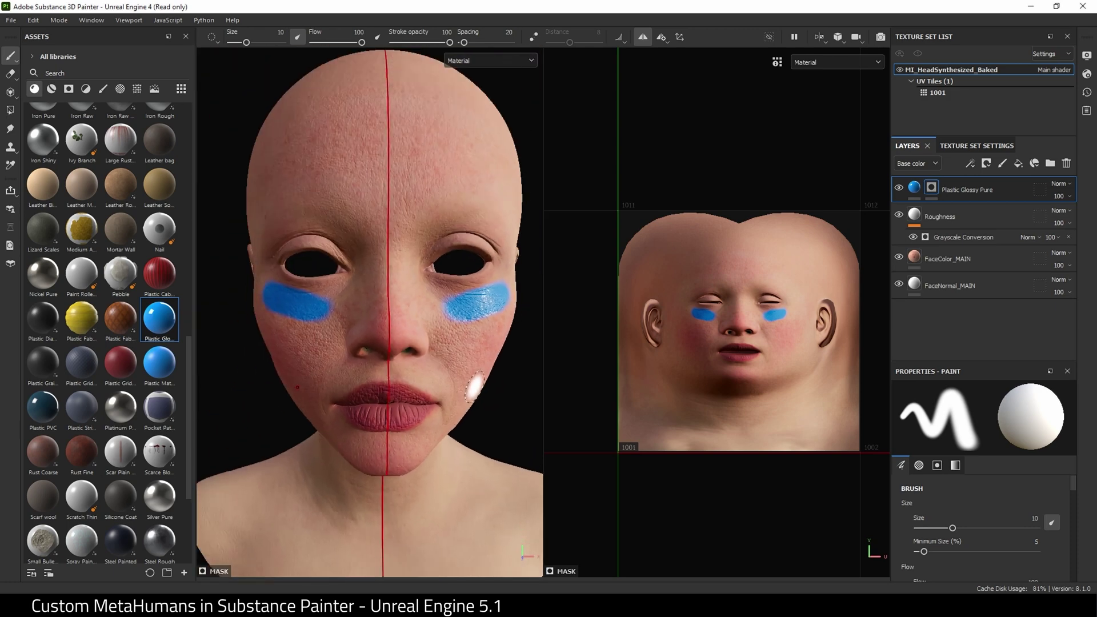
{"action": "scroll", "coordinate": [372, 441], "scroll_direction": "up", "scroll_amount": 3}
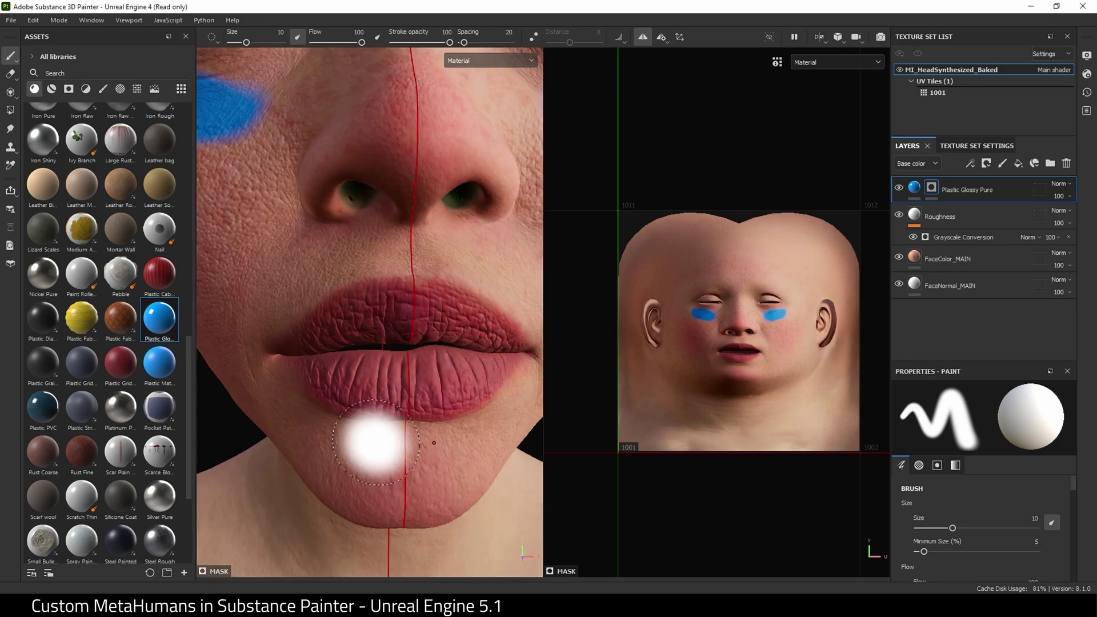
{"action": "scroll", "coordinate": [378, 451], "scroll_direction": "down", "scroll_amount": 2}
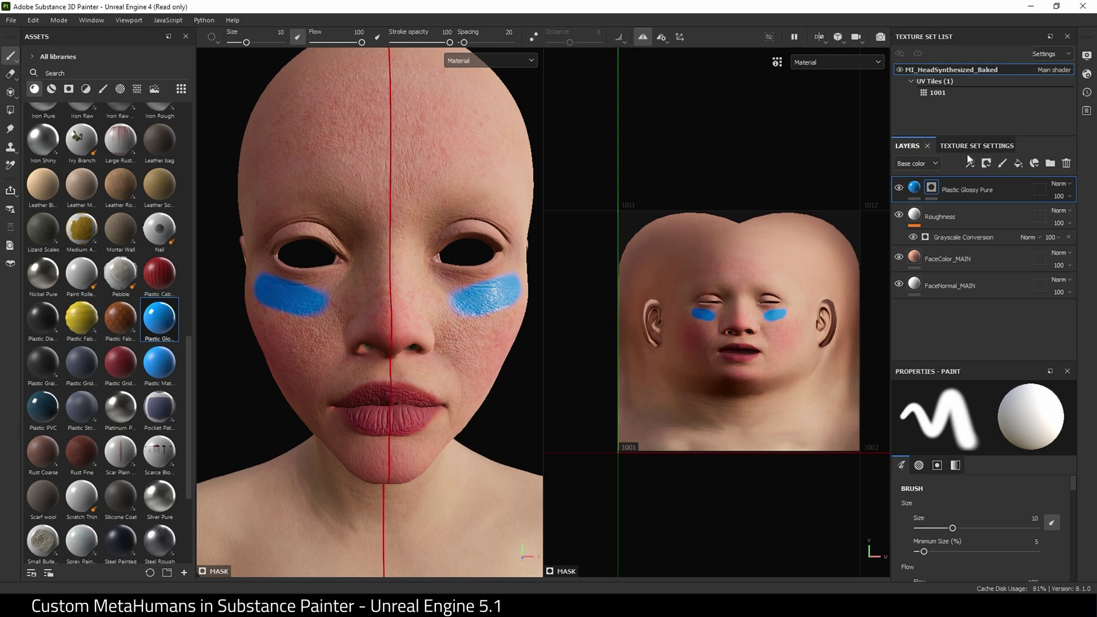
- Add a Plastic PVC fill layer with a colour selection mask
{"action": "left_click", "coordinate": [1018, 163]}
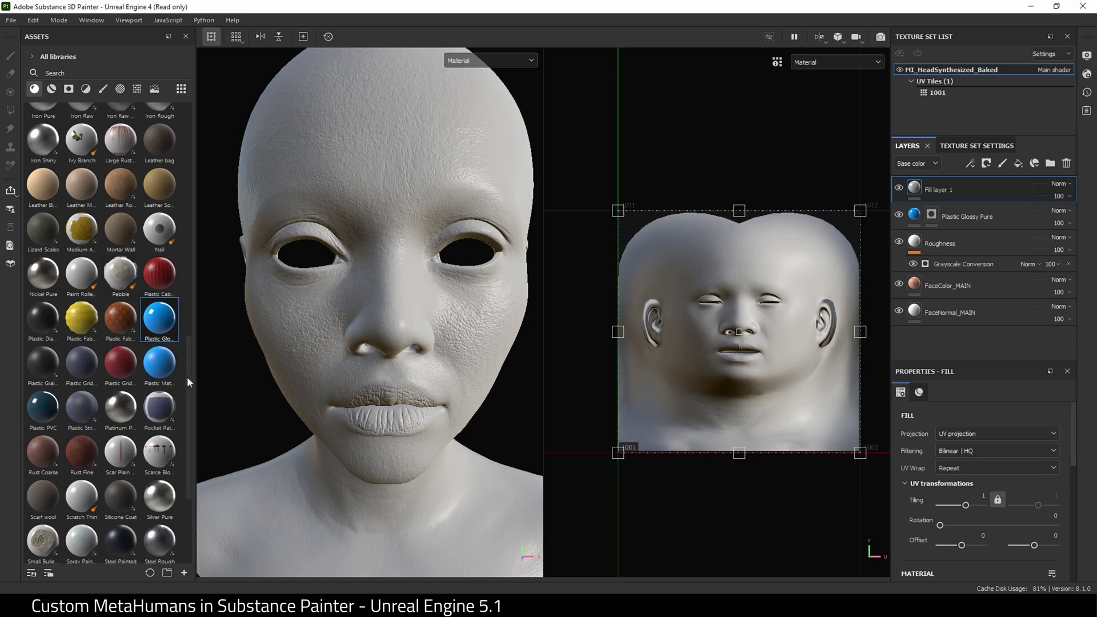
{"action": "left_click", "coordinate": [44, 408]}
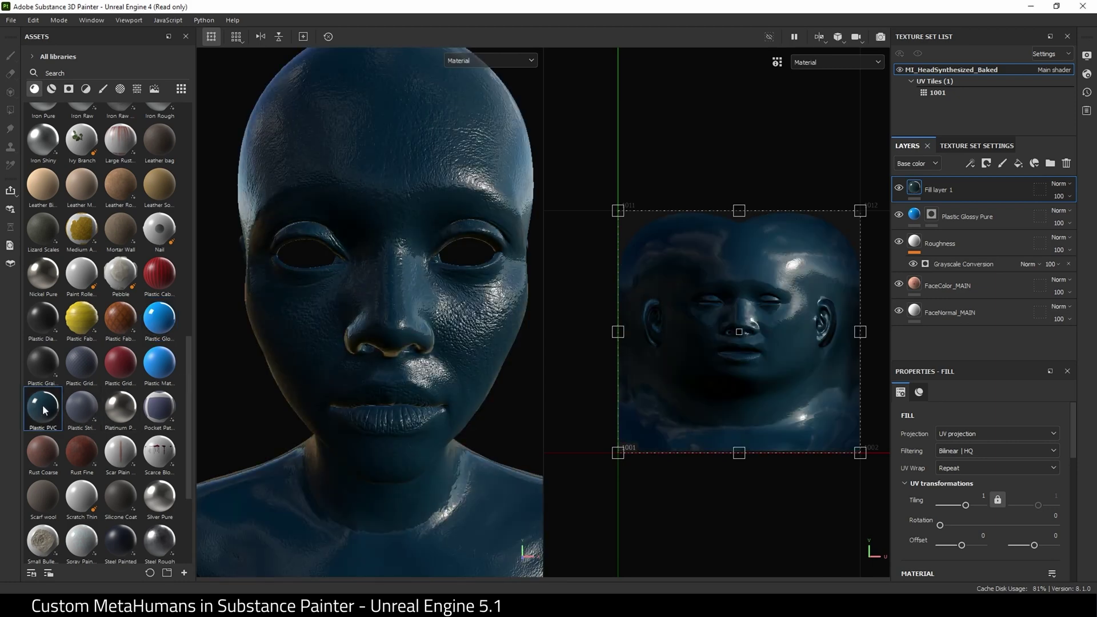
{"action": "right_click", "coordinate": [913, 188]}
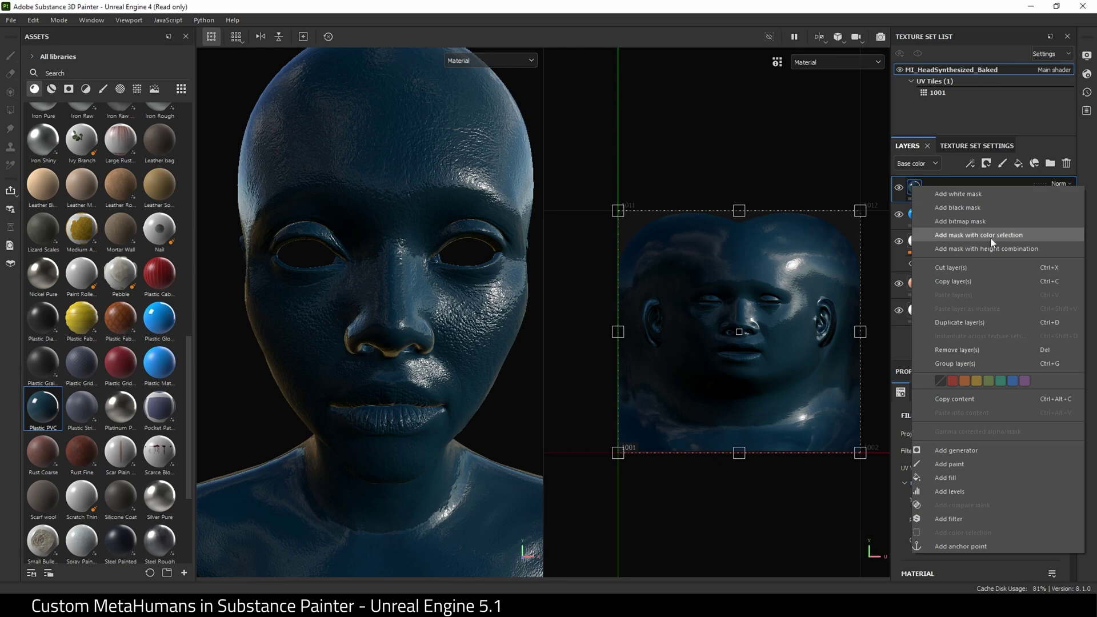
{"action": "left_click", "coordinate": [960, 240]}
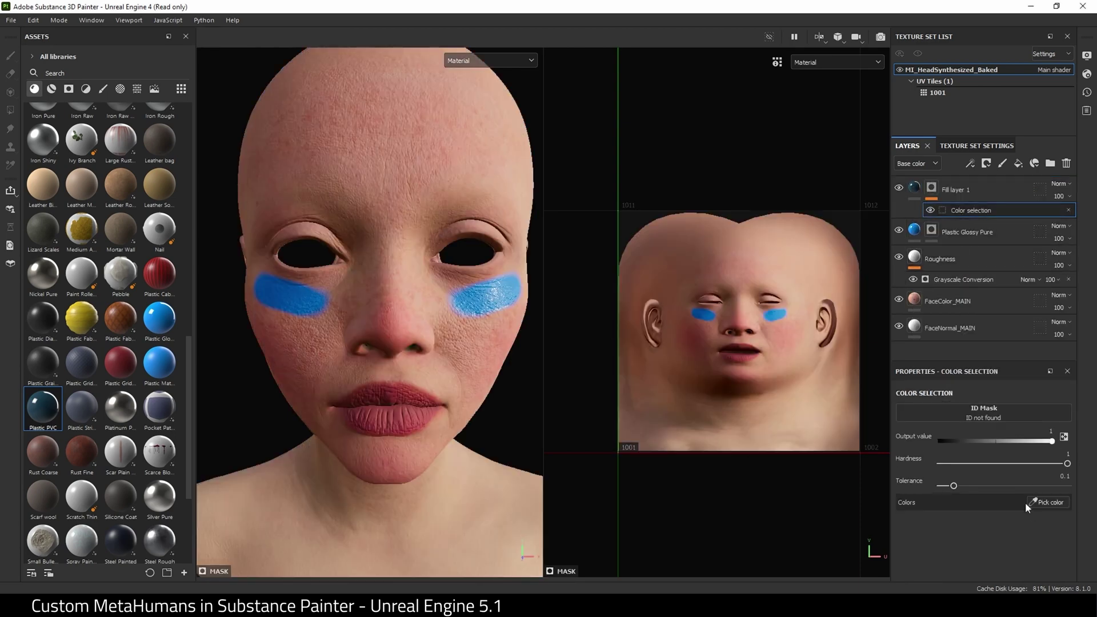
- Use the project texture FaceFoundationBlusherMask as the colour selection's ID mask
{"action": "left_click", "coordinate": [29, 55]}
{"action": "left_click", "coordinate": [75, 83]}
{"action": "left_click", "coordinate": [137, 89]}
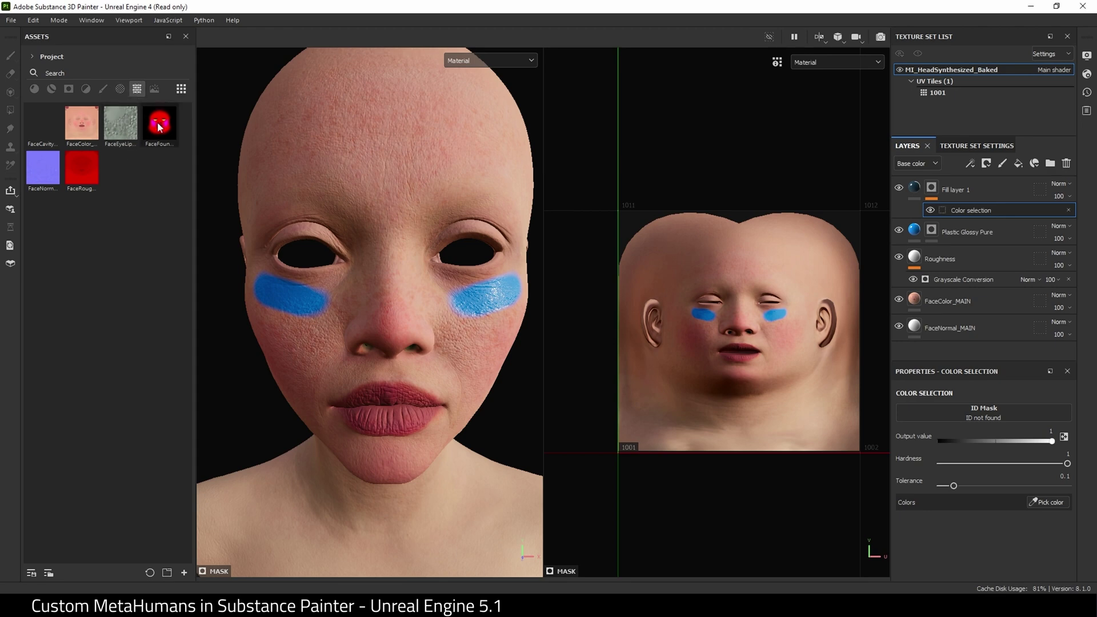
{"action": "mouse_move", "coordinate": [159, 133]}
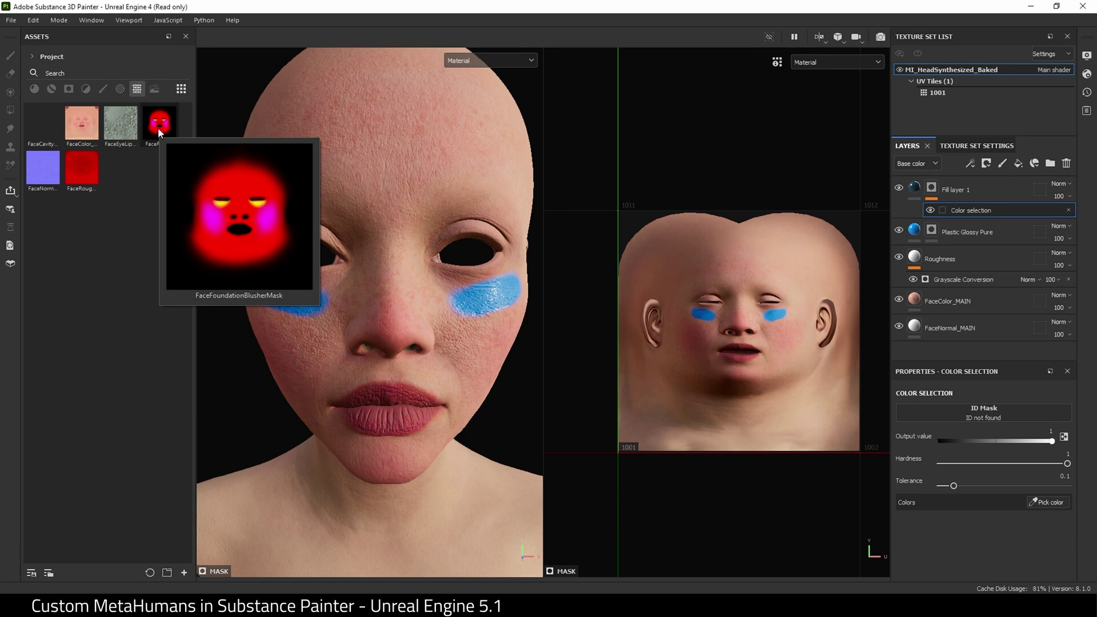
{"action": "left_click_drag", "start_coordinate": [157, 128], "coordinate": [980, 409]}
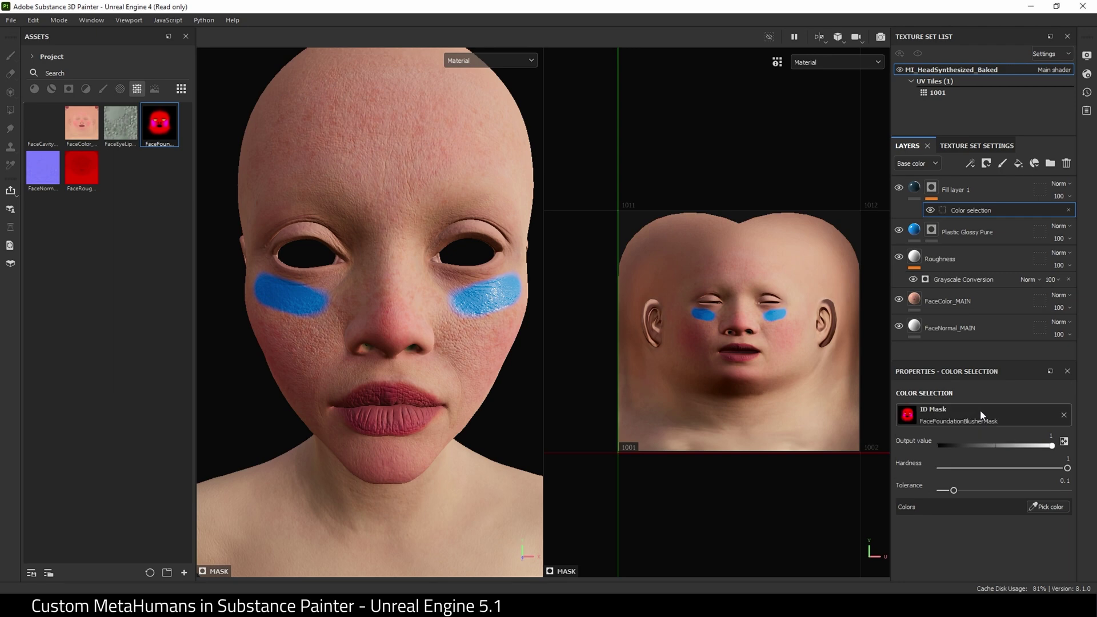
- Pick the yellow under-eye region from the ID mask and lower the selection hardness
{"action": "left_click", "coordinate": [1039, 506]}
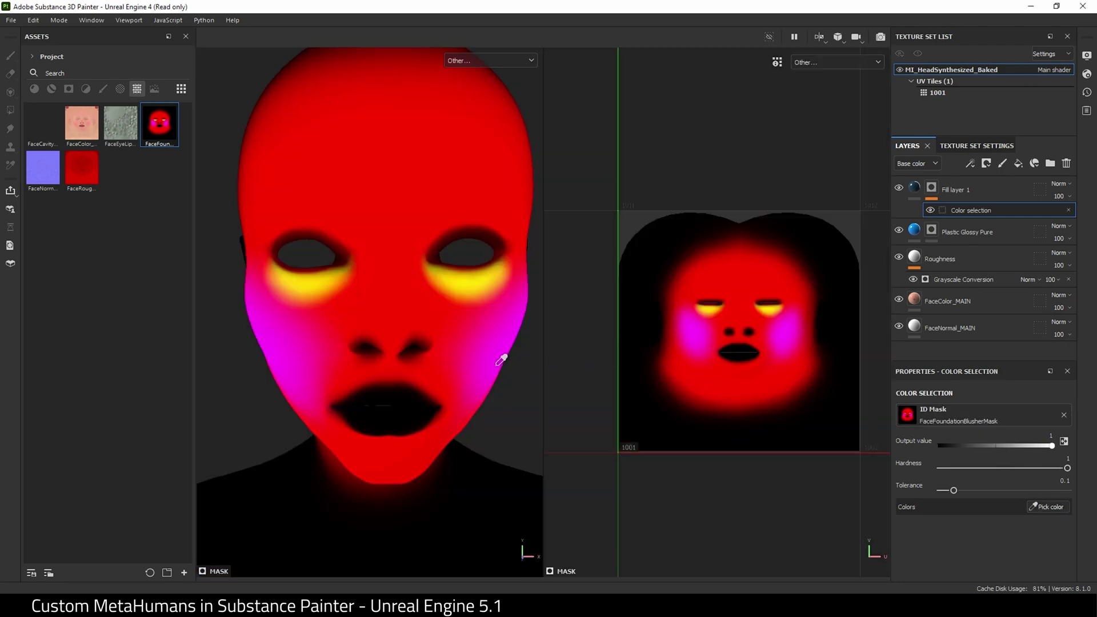
{"action": "left_click", "coordinate": [469, 276]}
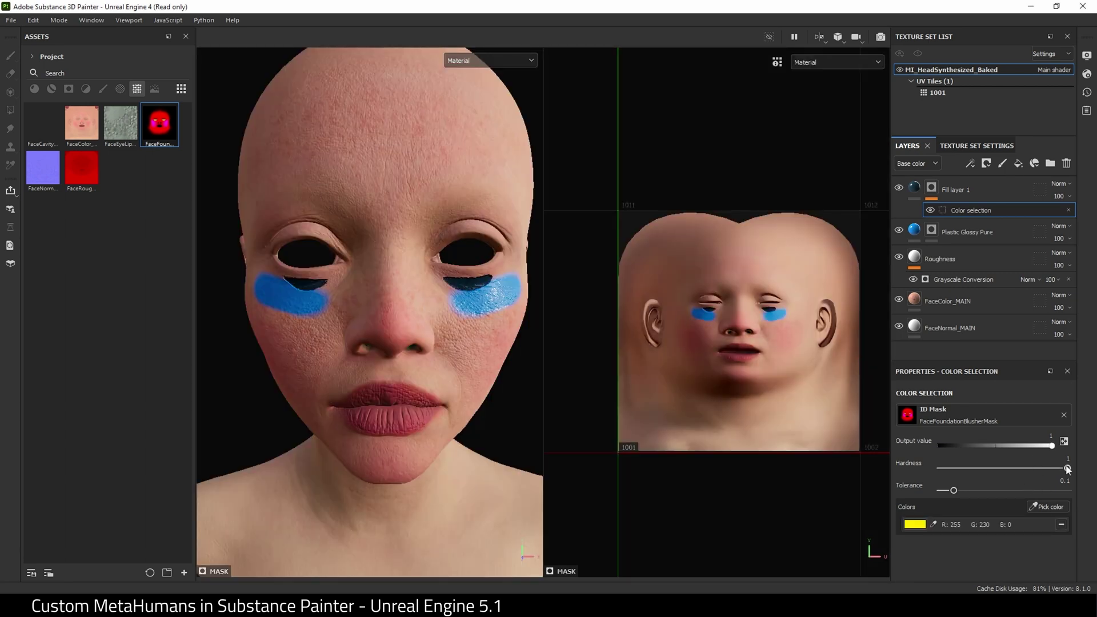
{"action": "left_click_drag", "start_coordinate": [1052, 466], "coordinate": [1013, 492]}
{"action": "left_click", "coordinate": [934, 524]}
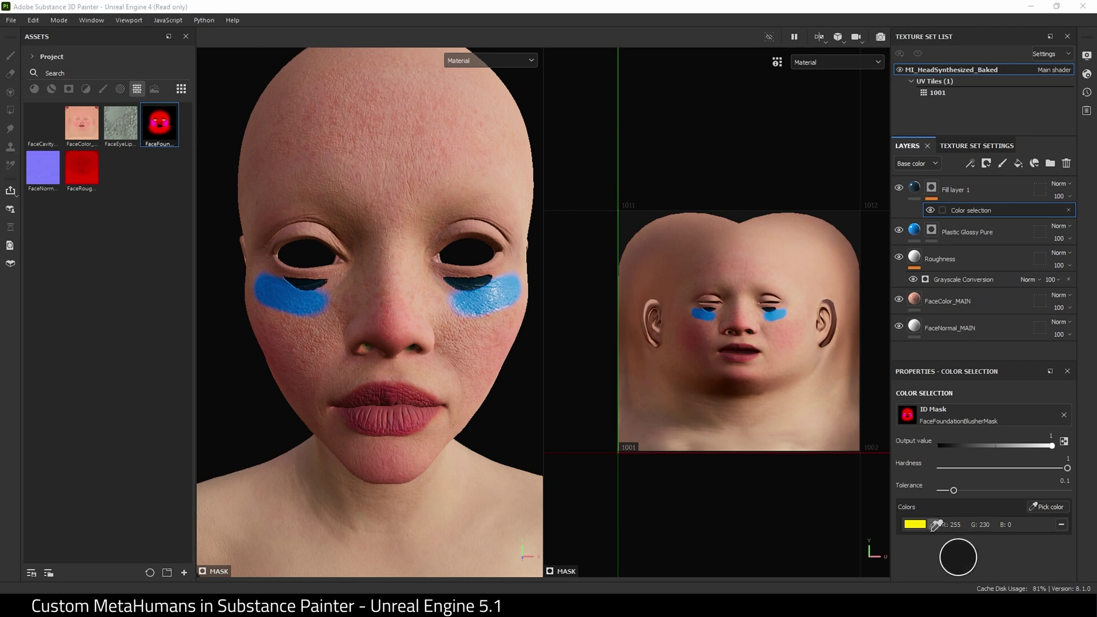
{"action": "left_click", "coordinate": [917, 526]}
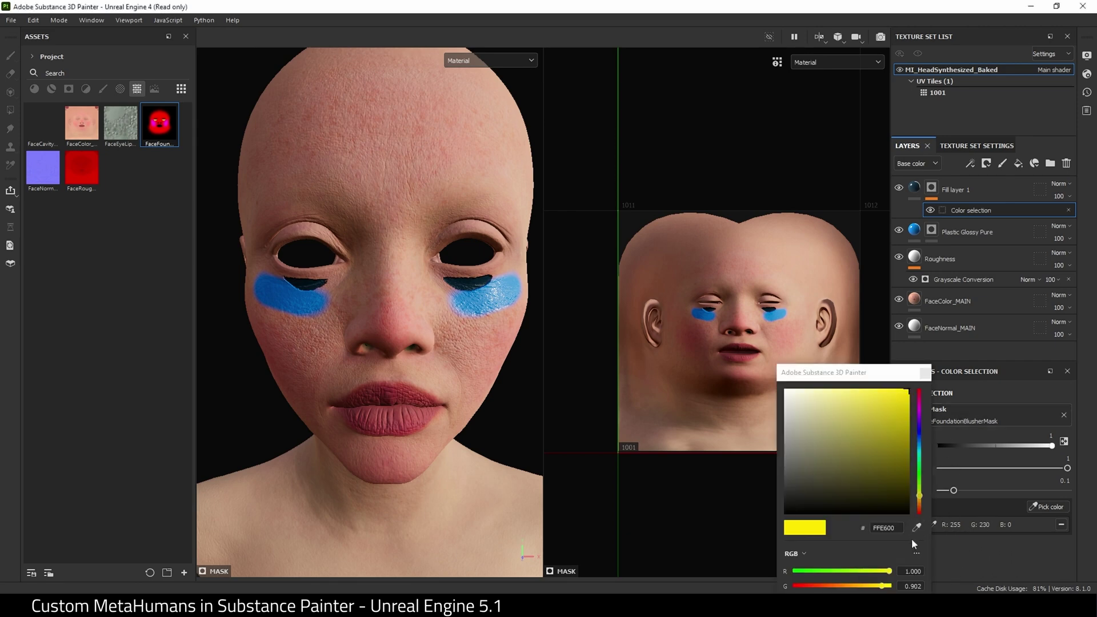
{"action": "left_click", "coordinate": [1040, 507]}
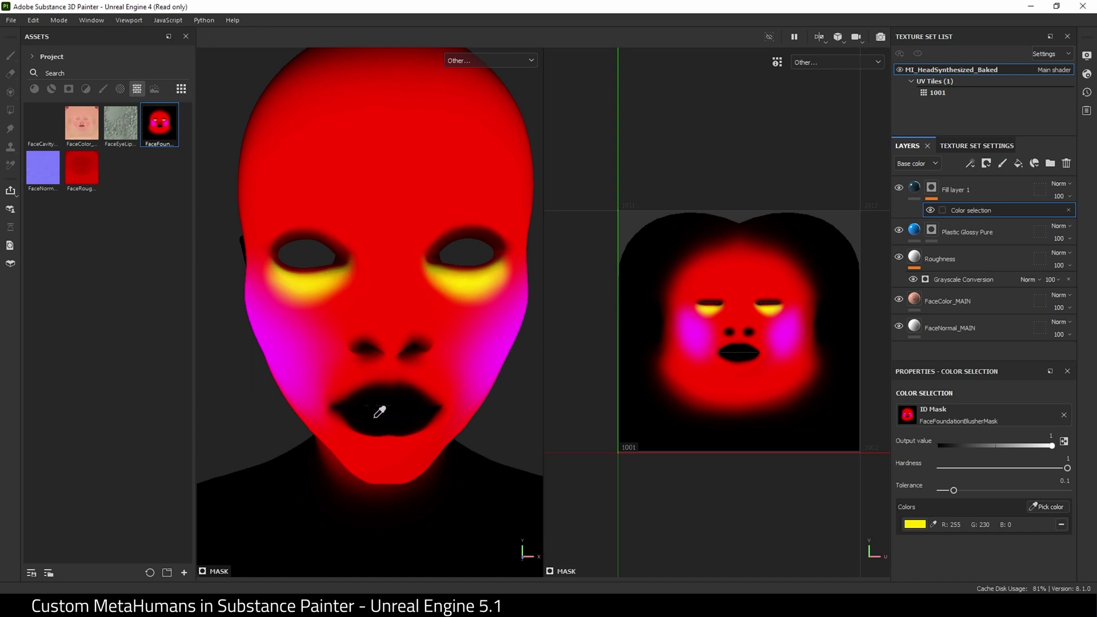
- Add the magenta cheek region, soften its edges, and remove yellow from the selection
{"action": "left_click", "coordinate": [499, 358]}
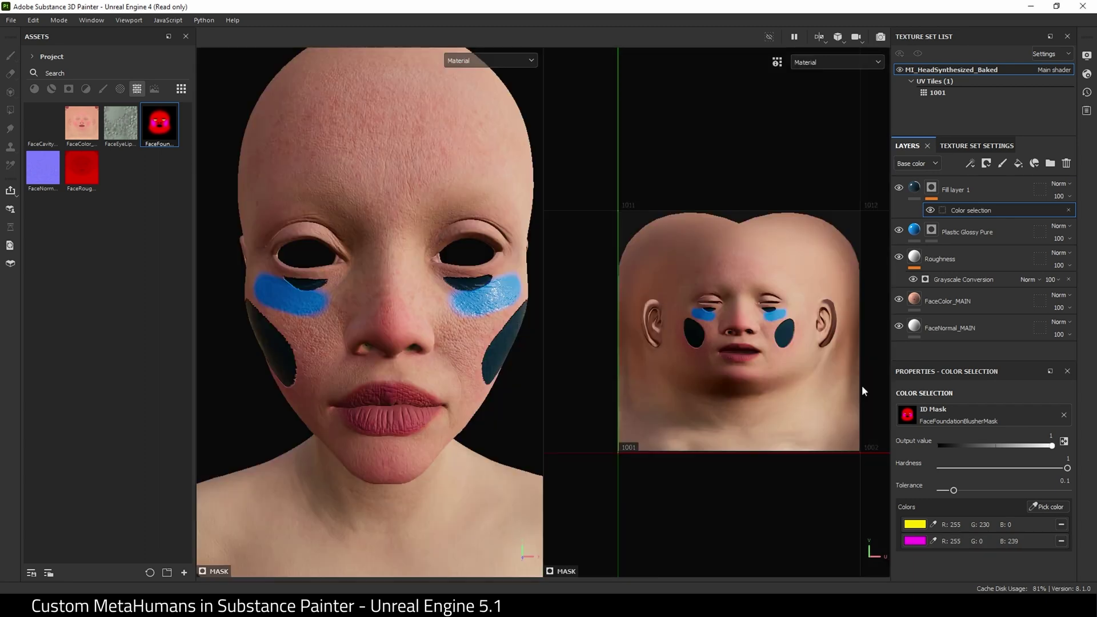
{"action": "left_click_drag", "start_coordinate": [1068, 468], "coordinate": [985, 493]}
{"action": "left_click_drag", "start_coordinate": [1052, 446], "coordinate": [975, 449]}
{"action": "key", "text": "ctrl+z"}
{"action": "left_click", "coordinate": [1062, 524]}
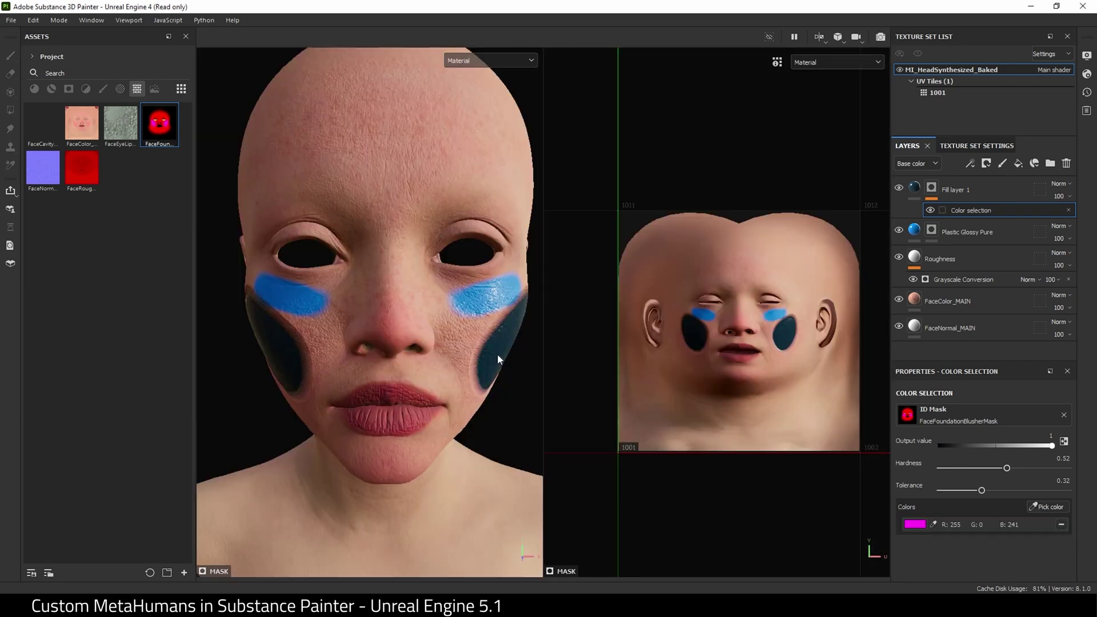
{"action": "left_click", "coordinate": [971, 190]}
{"action": "scroll", "coordinate": [191, 208], "scroll_direction": "down", "scroll_amount": 10}
{"action": "mouse_move", "coordinate": [79, 372]}
{"action": "scroll", "coordinate": [190, 347], "scroll_direction": "up", "scroll_amount": 5}
- Lower the colour selection mask strength to lighten the cheek blush
{"action": "left_click", "coordinate": [970, 163]}
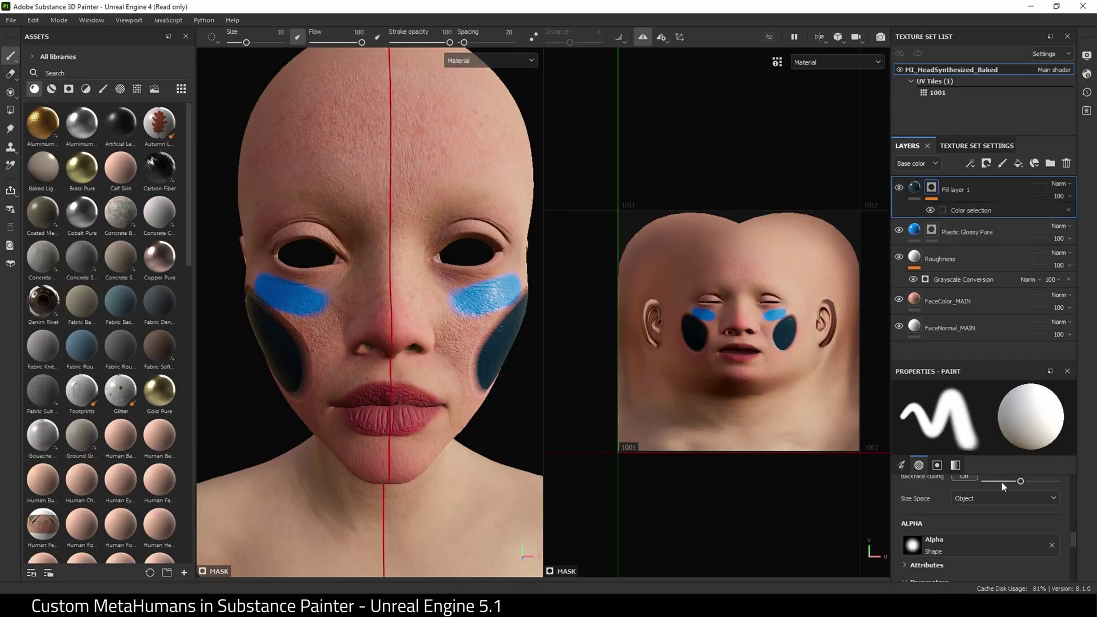
{"action": "key", "text": "ctrl+z"}
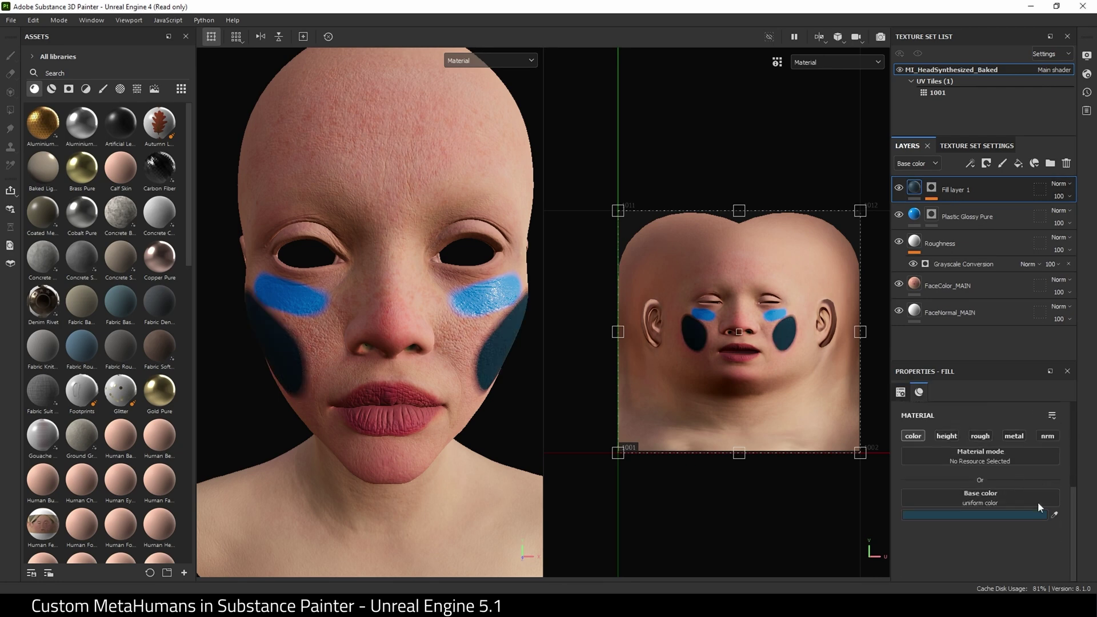
{"action": "scroll", "coordinate": [1038, 503], "scroll_direction": "down", "scroll_amount": 3}
{"action": "key", "text": "ctrl+y"}
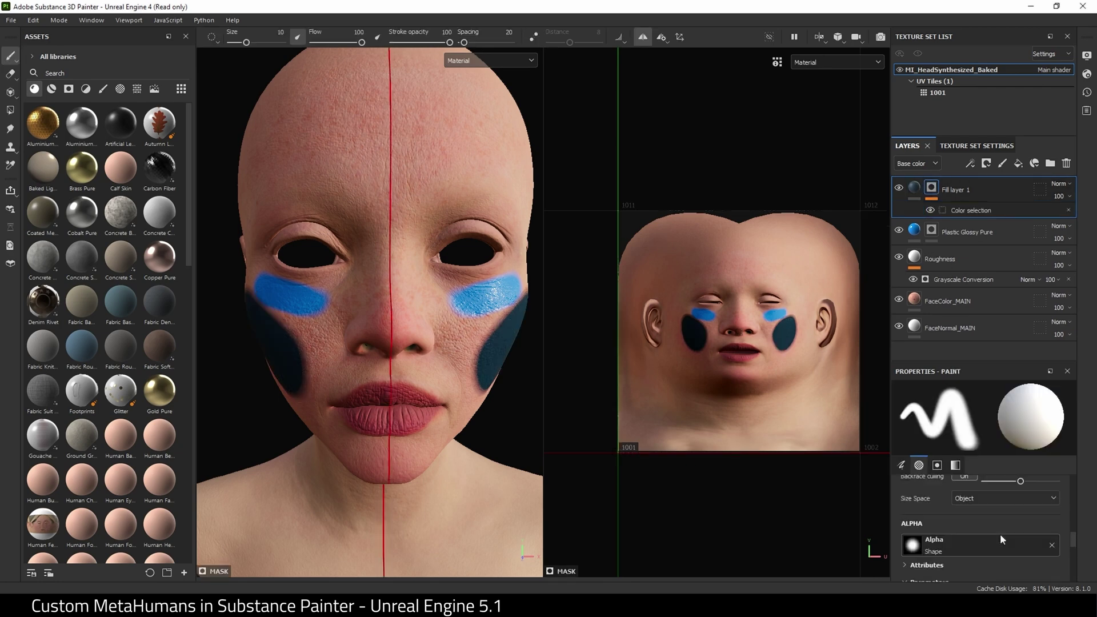
{"action": "left_click", "coordinate": [972, 210]}
{"action": "left_click_drag", "start_coordinate": [1054, 445], "coordinate": [978, 444]}
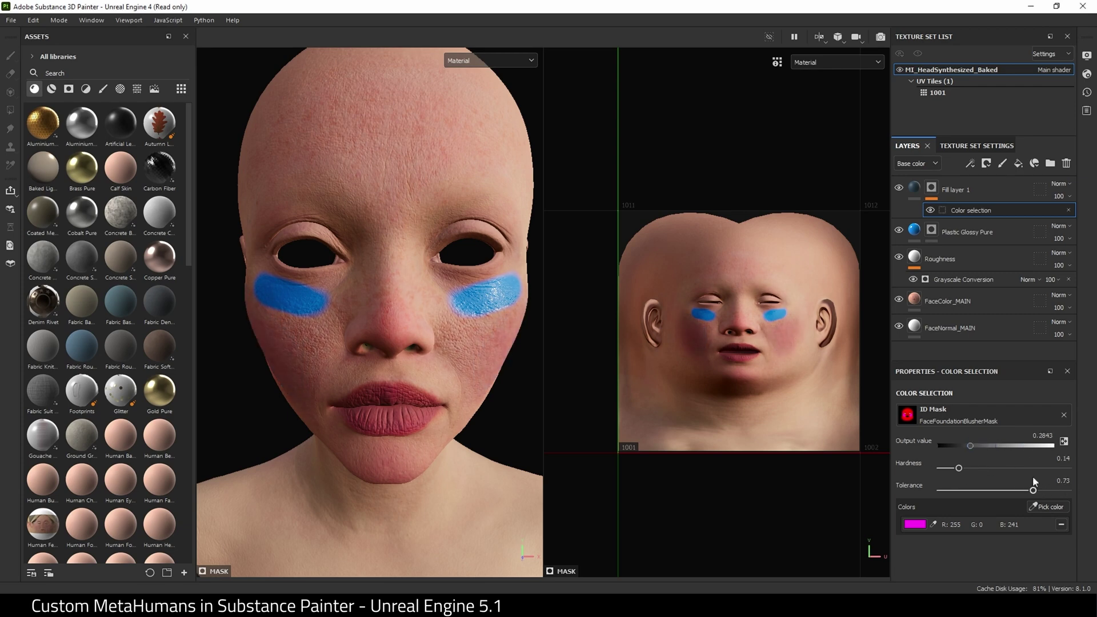
{"action": "key", "text": "Delete"}
- Make the blush pink DD93D8 with roughness 0.3184 and opacity 57, then add a fill layer
{"action": "left_click", "coordinate": [1037, 503]}
{"action": "left_click", "coordinate": [832, 417]}
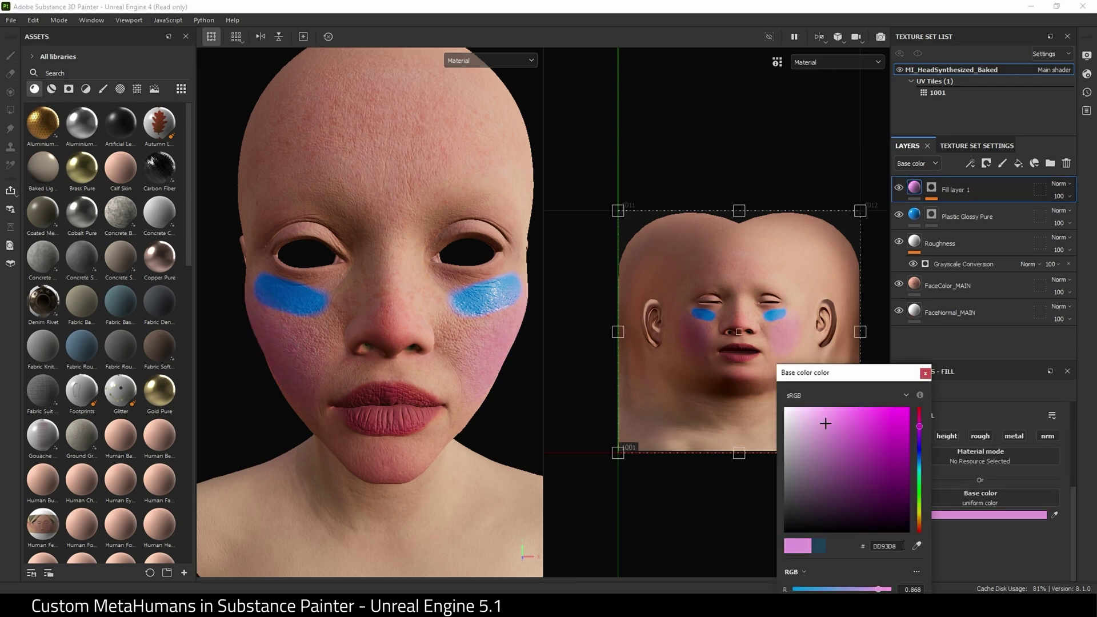
{"action": "left_click", "coordinate": [955, 564]}
{"action": "left_click_drag", "start_coordinate": [958, 564], "coordinate": [946, 565]}
{"action": "left_click", "coordinate": [1068, 196]}
{"action": "left_click_drag", "start_coordinate": [1085, 217], "coordinate": [1070, 222]}
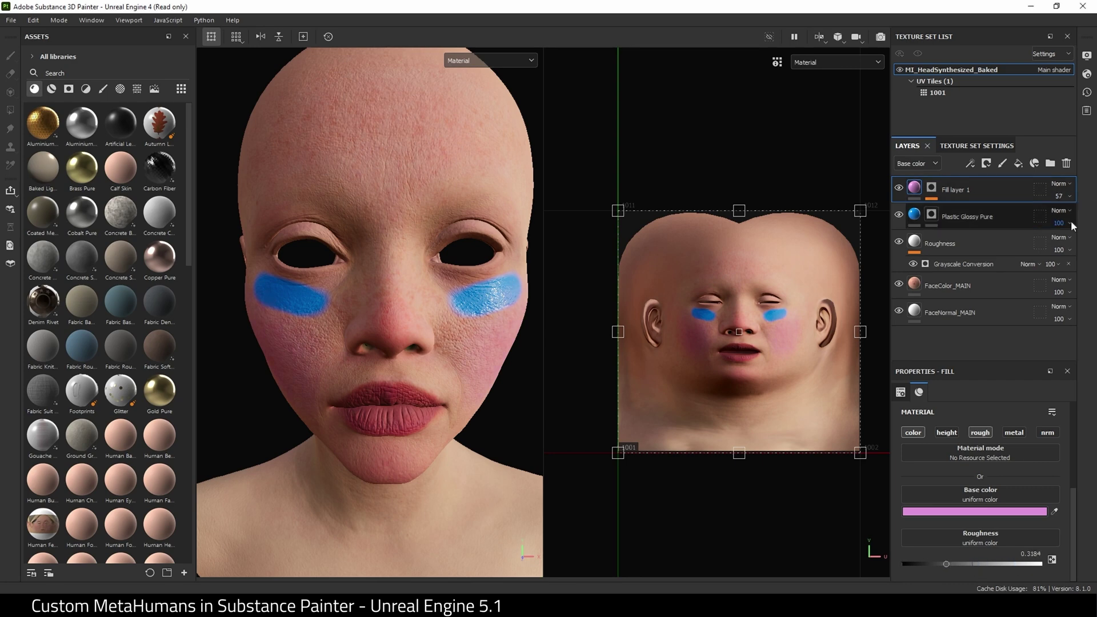
{"action": "left_click", "coordinate": [1018, 164]}
- Colour Fill layer 2 black and give it a black mask
{"action": "left_click", "coordinate": [974, 512]}
{"action": "left_click", "coordinate": [743, 375]}
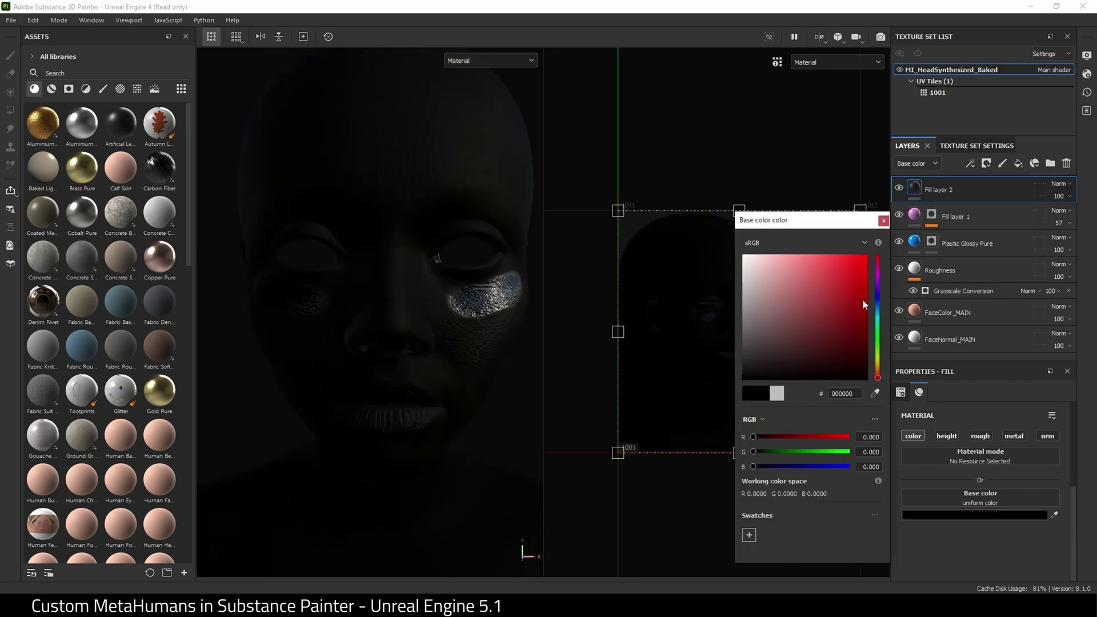
{"action": "right_click", "coordinate": [920, 189]}
{"action": "left_click", "coordinate": [965, 209]}
- Paint soft dark shading around the eye sockets with lowered brush flow and opacity
{"action": "key", "text": "1"}
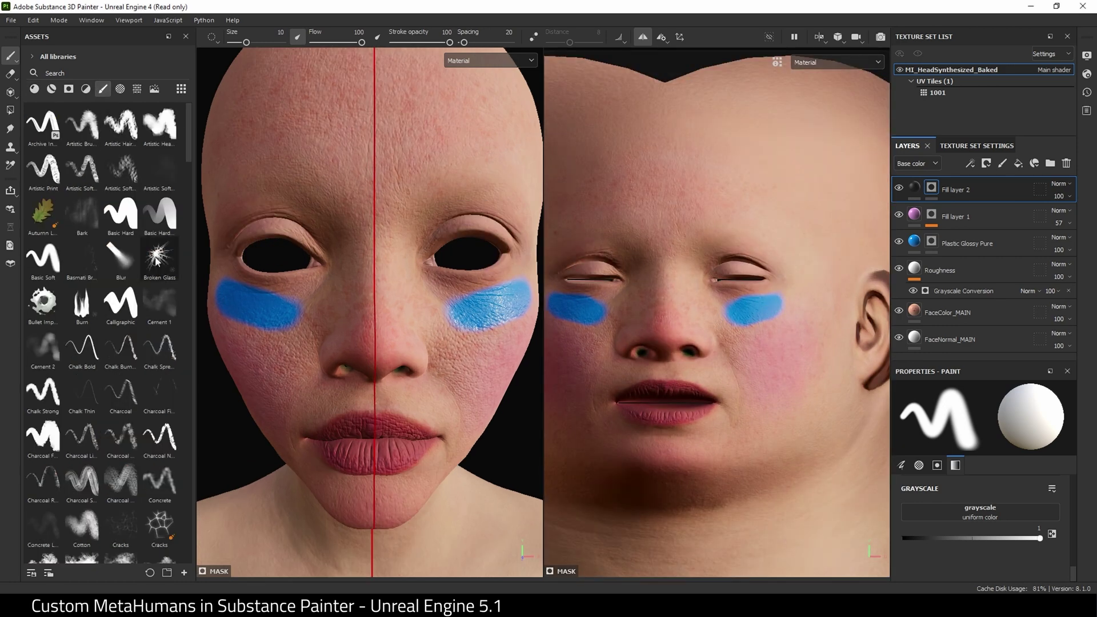
{"action": "left_click_drag", "start_coordinate": [448, 42], "coordinate": [424, 42]}
{"action": "left_click_drag", "start_coordinate": [361, 42], "coordinate": [341, 42]}
{"action": "left_click_drag", "start_coordinate": [434, 208], "coordinate": [515, 240]}
{"action": "mouse_move", "coordinate": [417, 229]}
{"action": "left_mouse_down"}
{"action": "mouse_move", "coordinate": [513, 256]}
{"action": "mouse_move", "coordinate": [487, 221]}
{"action": "mouse_move", "coordinate": [475, 221]}
{"action": "mouse_move", "coordinate": [526, 237]}
{"action": "mouse_move", "coordinate": [497, 231]}
{"action": "mouse_move", "coordinate": [451, 269]}
{"action": "left_mouse_up"}
{"action": "key", "text": "ctrl+z"}
- Move Plastic Glossy Pure to the top and rename the layers dark eyes, blush and warpaint
{"action": "mouse_move", "coordinate": [969, 243]}
{"action": "left_mouse_down"}
{"action": "mouse_move", "coordinate": [974, 188]}
{"action": "mouse_move", "coordinate": [972, 252]}
{"action": "left_mouse_up"}
{"action": "double_click", "coordinate": [954, 243]}
{"action": "type", "text": "dark eyes"}
{"action": "key", "text": "Return"}
{"action": "double_click", "coordinate": [954, 217]}
{"action": "type", "text": "blush"}
{"action": "double_click", "coordinate": [966, 190]}
{"action": "key", "text": "BackSpace"}
{"action": "type", "text": "warpaint"}
{"action": "key", "text": "Return"}
- Paint blue eyeshadow on both eyelids and purple over the lips with the Cotton brush
{"action": "scroll", "coordinate": [481, 529], "scroll_direction": "up", "scroll_amount": 5}
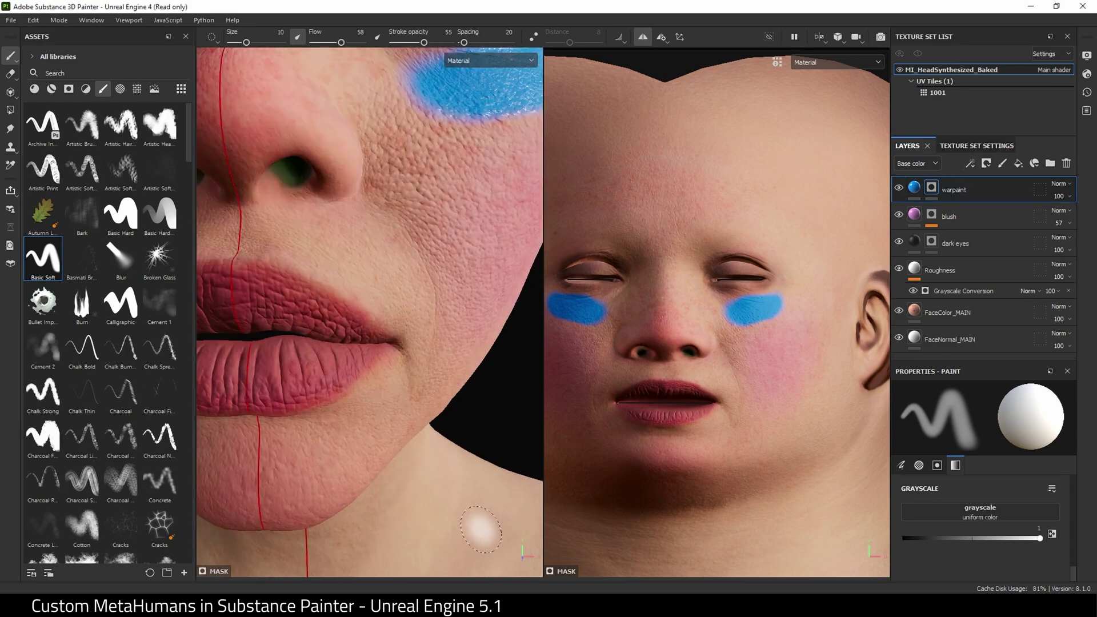
{"action": "scroll", "coordinate": [481, 529], "scroll_direction": "down", "scroll_amount": 5}
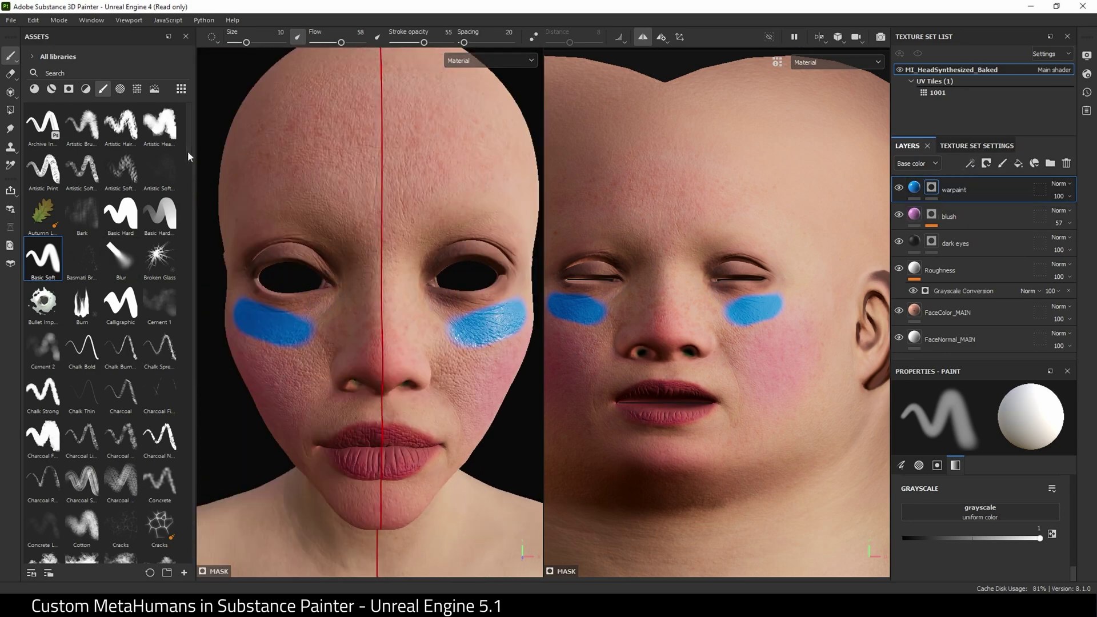
{"action": "left_click", "coordinate": [82, 523]}
{"action": "left_click_drag", "start_coordinate": [269, 253], "coordinate": [305, 245]}
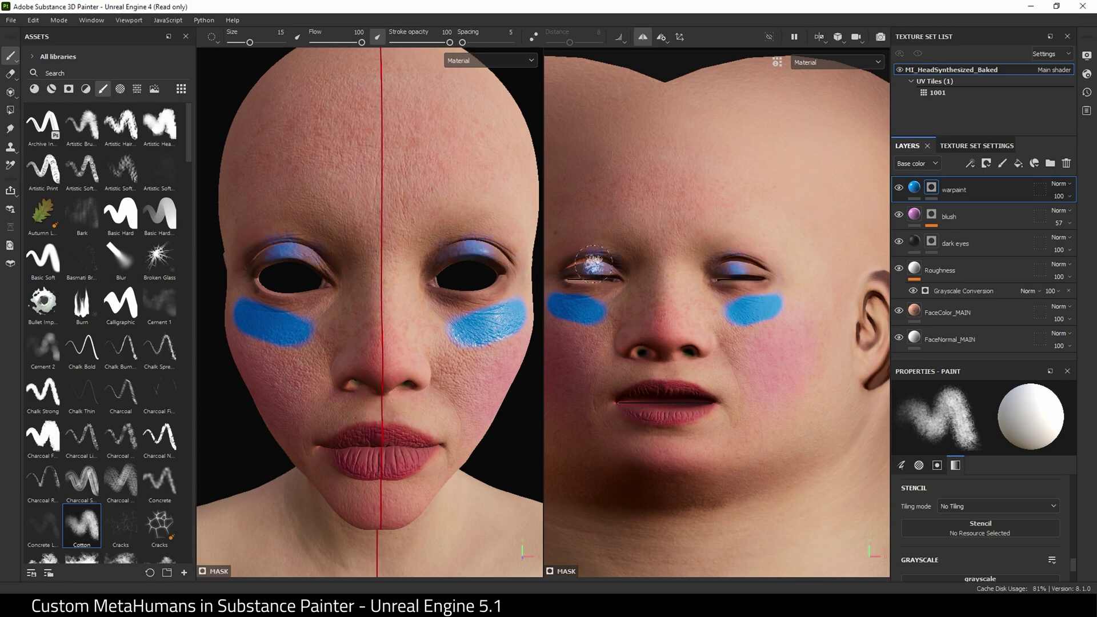
{"action": "right_click", "coordinate": [197, 381]}
{"action": "left_click", "coordinate": [246, 435]}
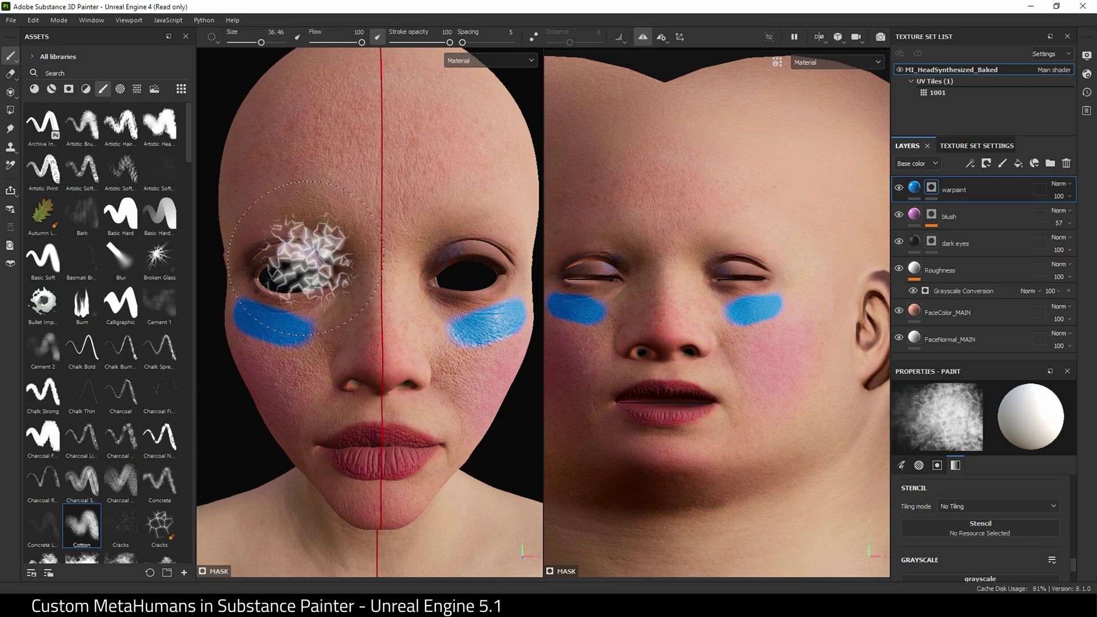
{"action": "left_click_drag", "start_coordinate": [360, 448], "coordinate": [400, 445]}
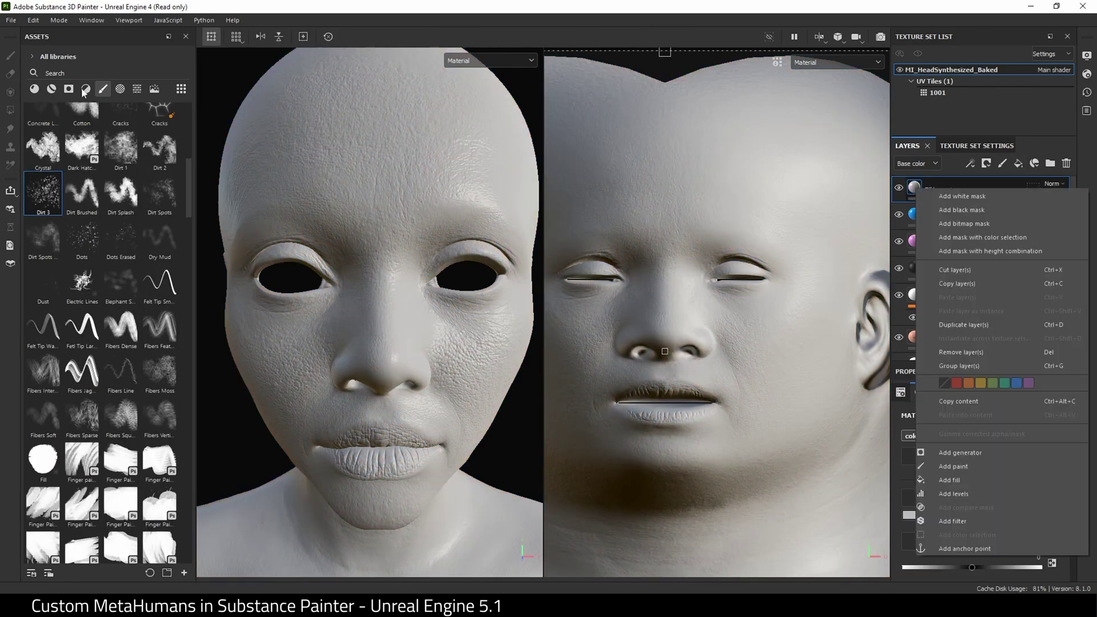
- Search the materials for 'dirt' and add the Dirt material to the layer stack
{"action": "left_click", "coordinate": [51, 89]}
{"action": "left_click", "coordinate": [86, 72]}
{"action": "type", "text": "dirt"}
{"action": "left_click_drag", "start_coordinate": [43, 122], "coordinate": [1002, 194]}
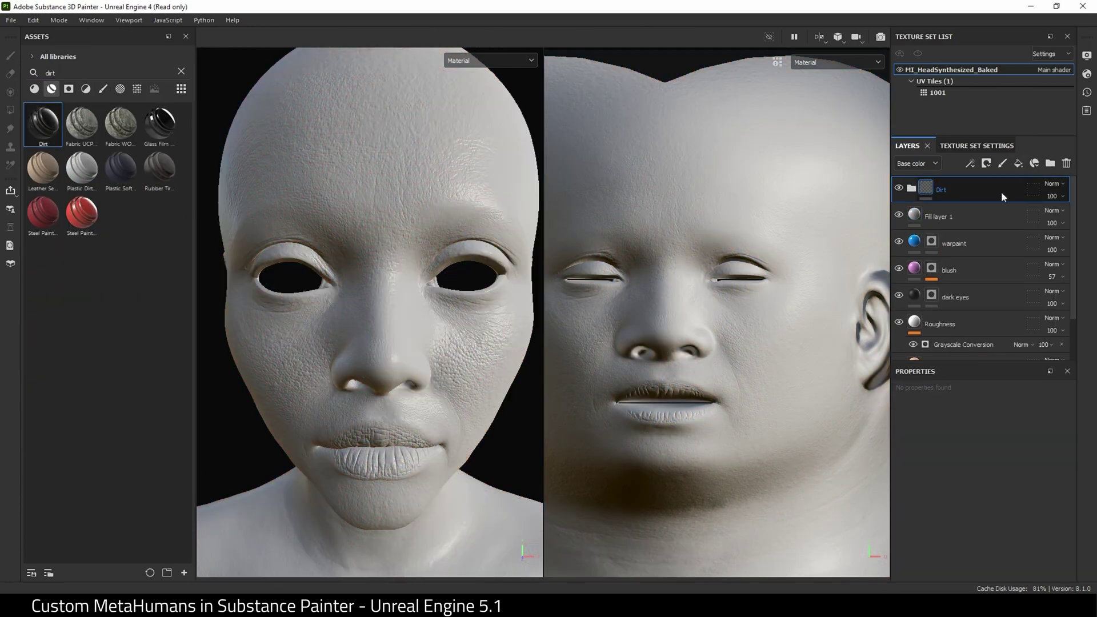
- Replace the Dirt layer with a dark brown fill at height 0.5837, hidden by a black mask
{"action": "key", "text": "Delete"}
{"action": "left_click", "coordinate": [974, 515]}
{"action": "mouse_move", "coordinate": [879, 366]}
{"action": "left_mouse_down"}
{"action": "mouse_move", "coordinate": [879, 343]}
{"action": "mouse_move", "coordinate": [879, 373]}
{"action": "left_mouse_up"}
{"action": "left_click", "coordinate": [884, 221]}
{"action": "left_click_drag", "start_coordinate": [942, 568], "coordinate": [983, 568]}
{"action": "right_click", "coordinate": [915, 188]}
{"action": "left_click", "coordinate": [962, 206]}
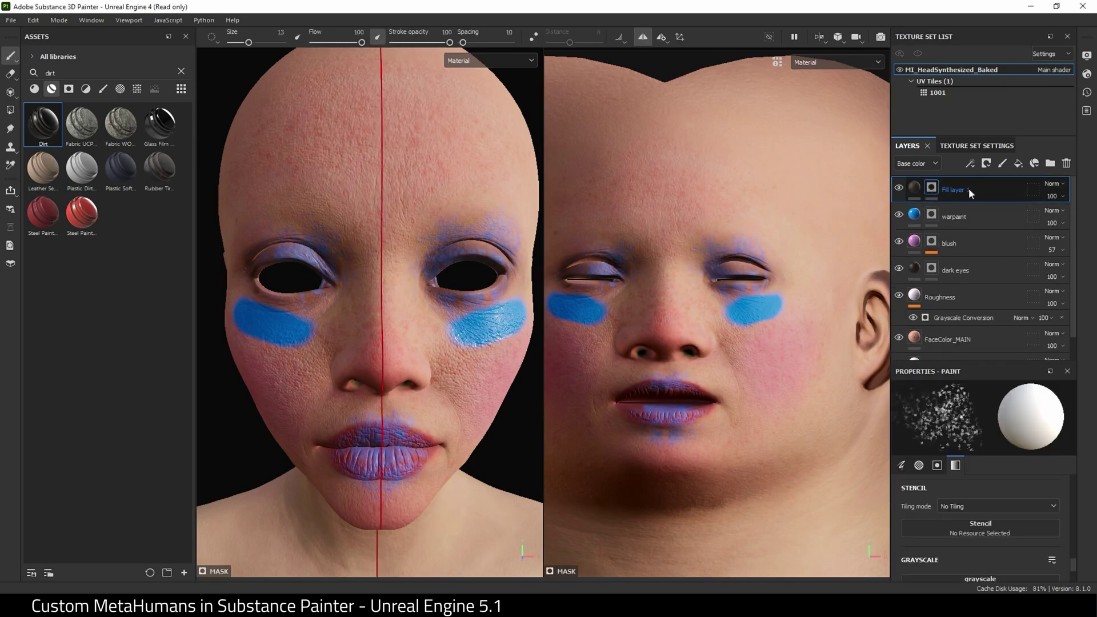
- Paint dirt with the Dirt 1 brush over the forehead, temples, cheeks and chin
{"action": "left_click", "coordinate": [102, 88]}
{"action": "left_click", "coordinate": [159, 168]}
{"action": "left_click_drag", "start_coordinate": [303, 114], "coordinate": [337, 140]}
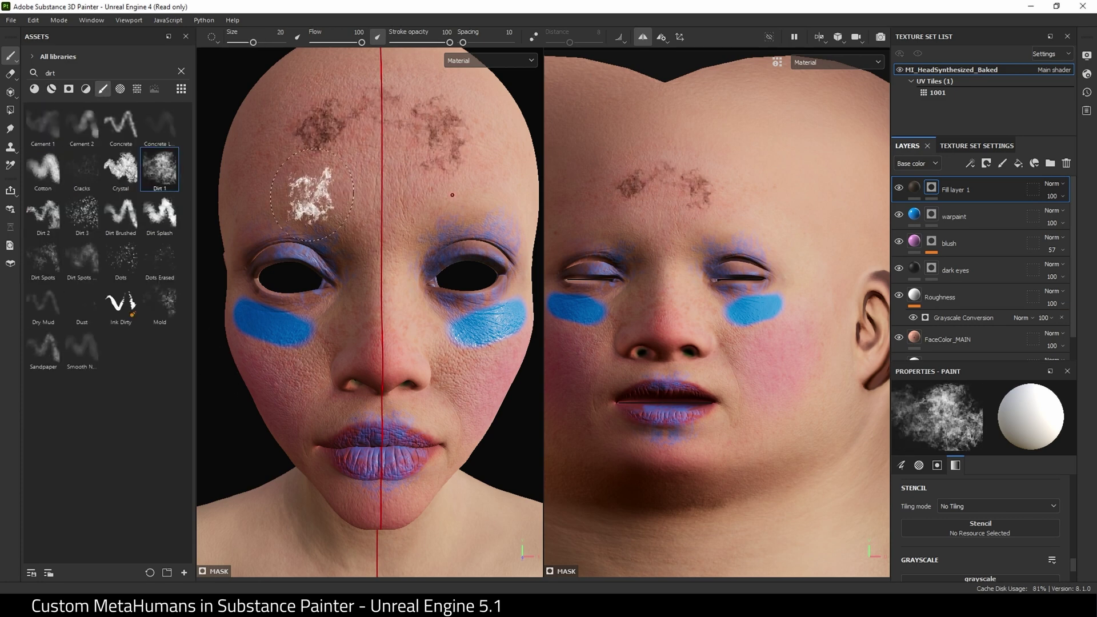
{"action": "mouse_move", "coordinate": [320, 194]}
{"action": "left_mouse_down"}
{"action": "mouse_move", "coordinate": [297, 97]}
{"action": "mouse_move", "coordinate": [257, 372]}
{"action": "left_mouse_up"}
{"action": "left_click_drag", "start_coordinate": [451, 351], "coordinate": [417, 351], "text": "ctrl"}
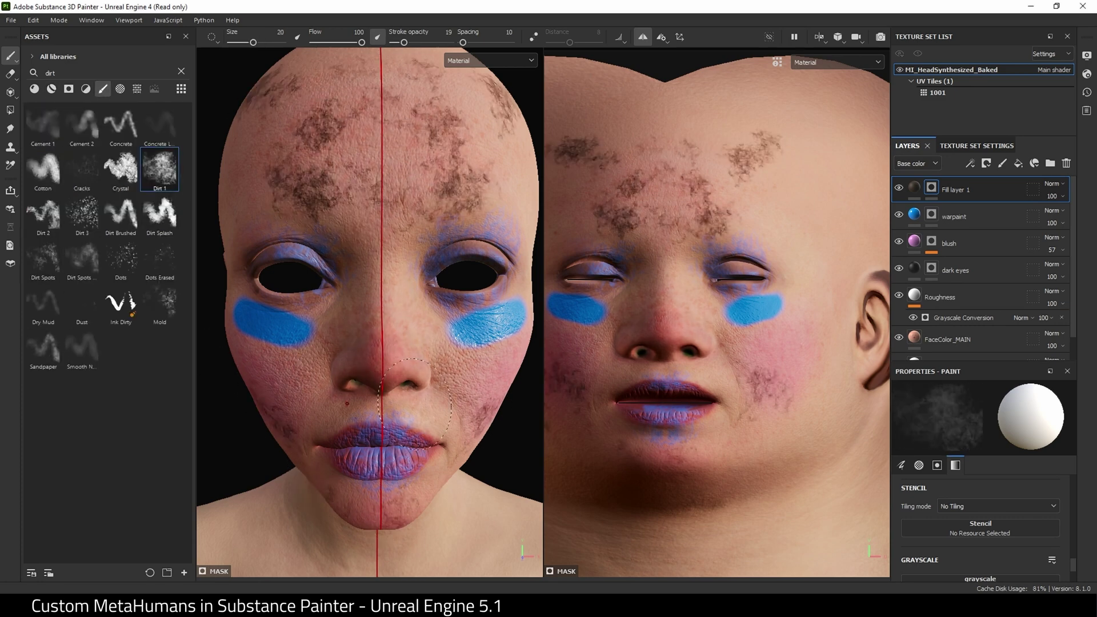
{"action": "scroll", "coordinate": [743, 285], "scroll_direction": "down", "scroll_amount": 2}
{"action": "scroll", "coordinate": [776, 269], "scroll_direction": "down", "scroll_amount": 2}
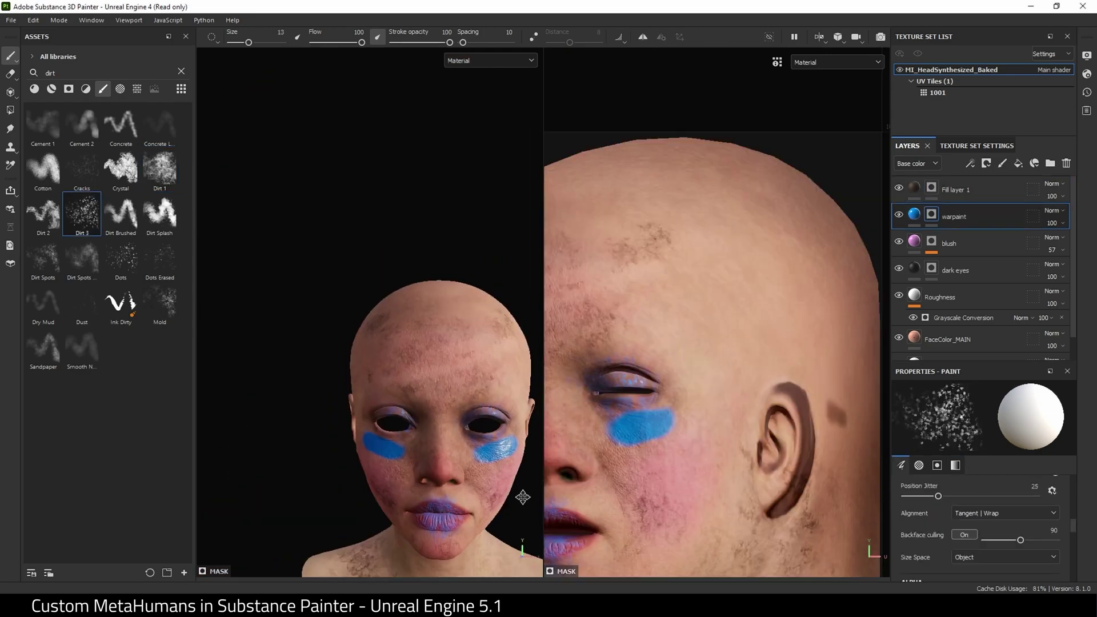
{"action": "scroll", "coordinate": [502, 400], "scroll_direction": "up", "scroll_amount": 4}
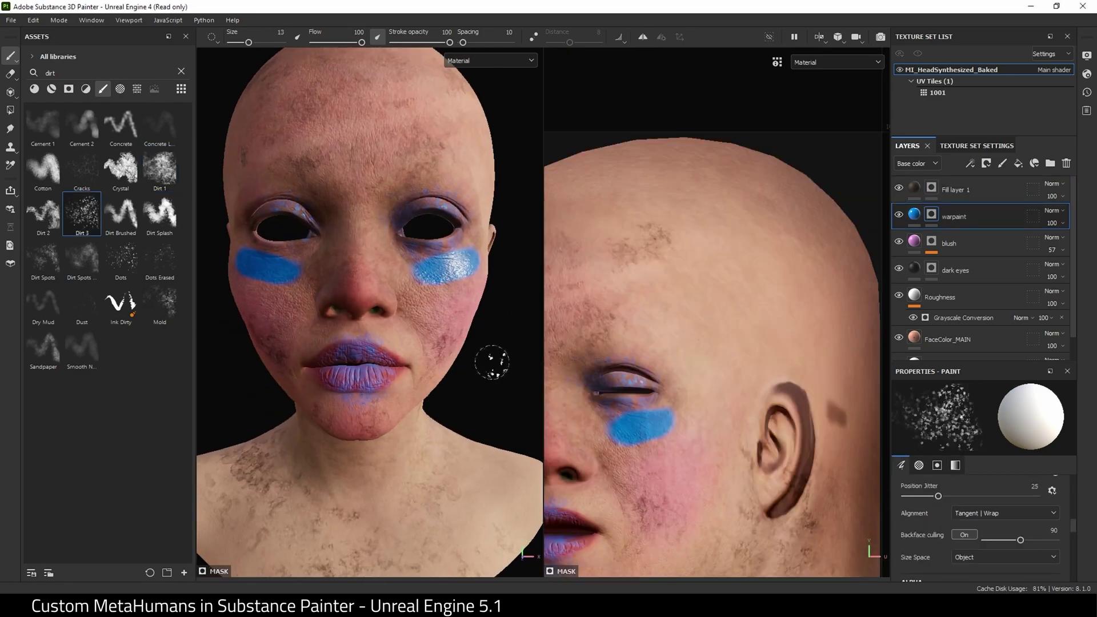
- Save the project under the name warrirorBlue
{"action": "left_click", "coordinate": [11, 20]}
{"action": "left_click", "coordinate": [51, 132]}
{"action": "type", "text": "warrirorBlue"}
{"action": "key", "text": "Return"}
{"action": "left_click", "coordinate": [11, 22]}
- Open the texture export settings and browse the output directory to the Textures folder
{"action": "left_click", "coordinate": [11, 22]}
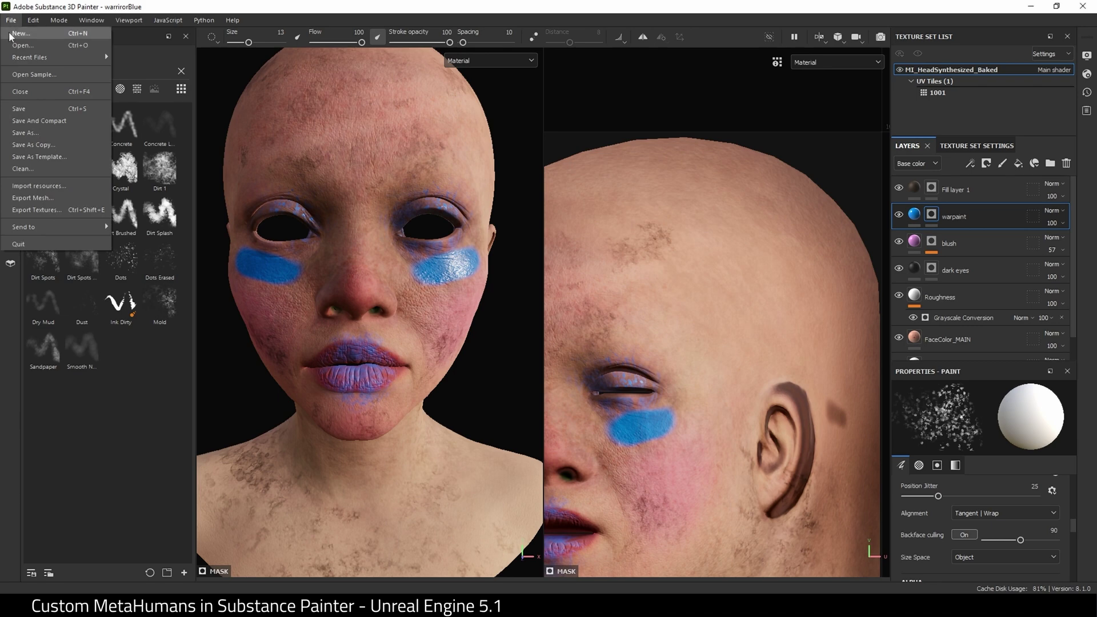
{"action": "left_click", "coordinate": [53, 210]}
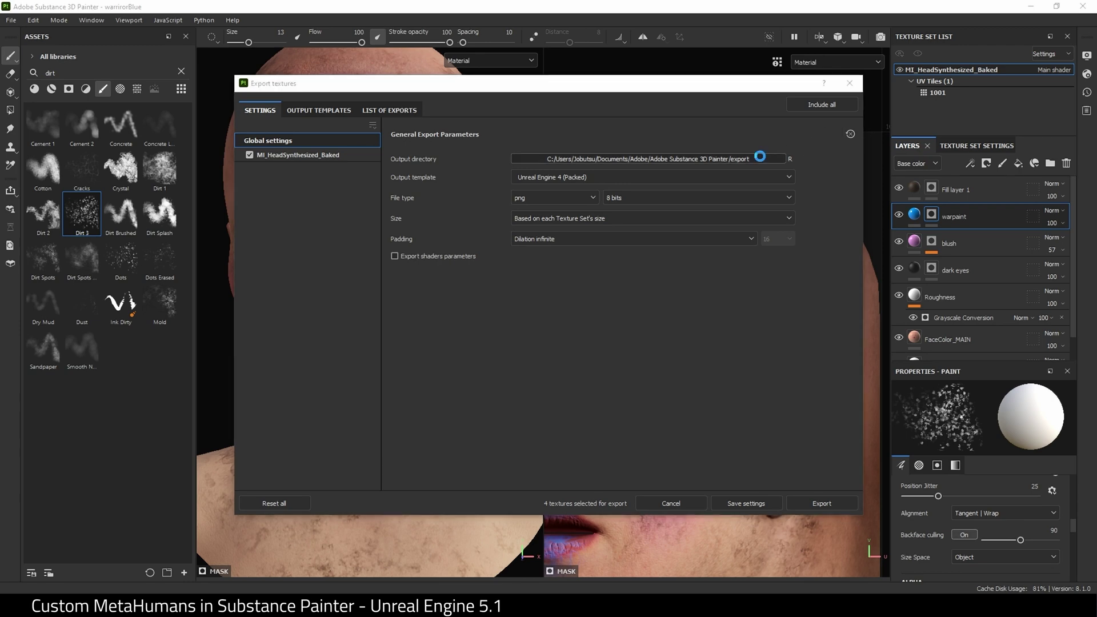
{"action": "left_click", "coordinate": [761, 158]}
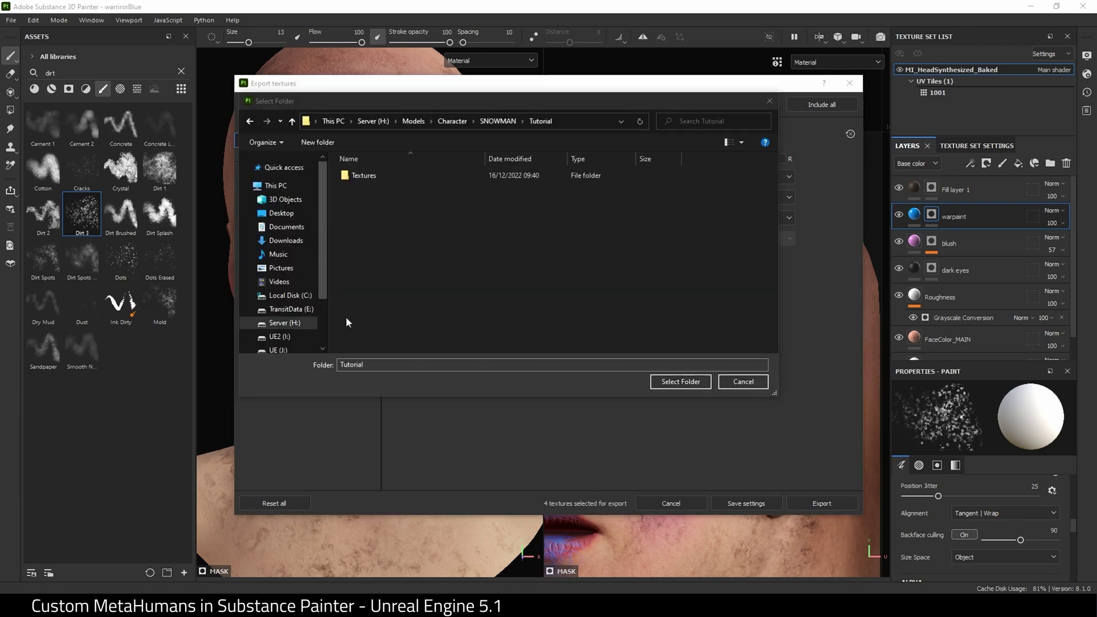
{"action": "double_click", "coordinate": [364, 174]}
- Create a folder named Blue inside Textures and select it as the export directory
{"action": "right_click", "coordinate": [376, 253]}
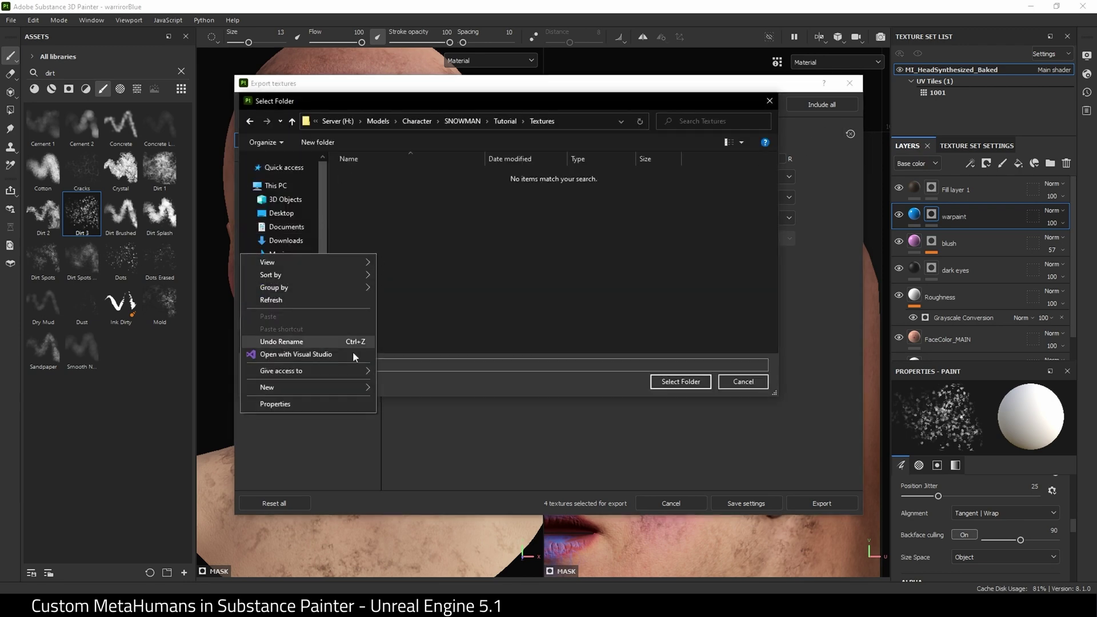
{"action": "mouse_move", "coordinate": [359, 387]}
{"action": "left_click", "coordinate": [421, 389]}
{"action": "key", "text": "BackSpace"}
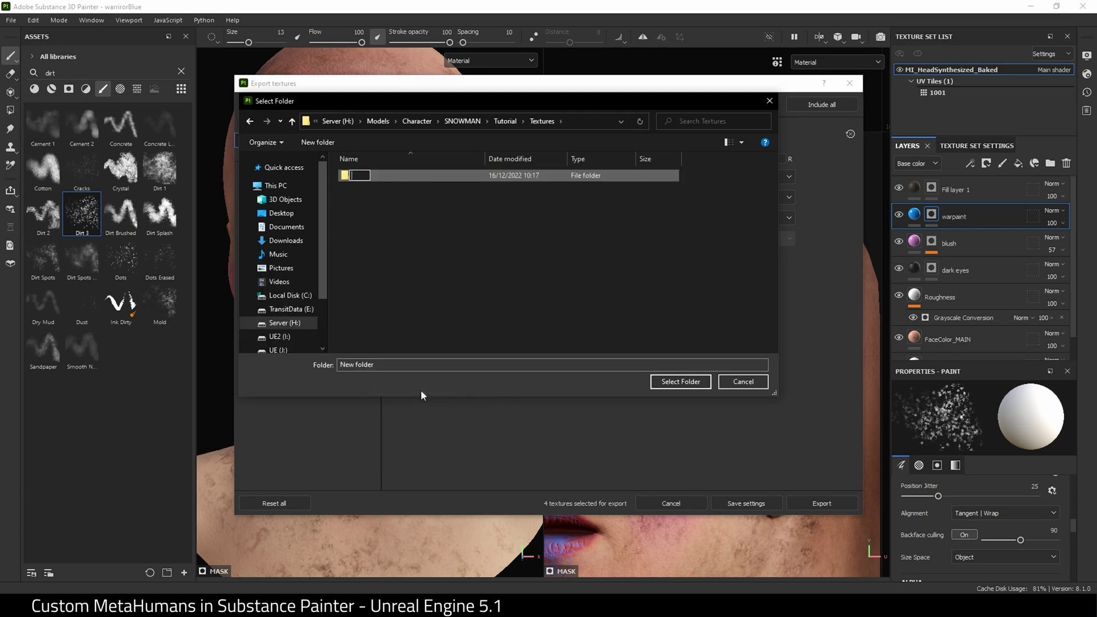
{"action": "type", "text": "Blue"}
{"action": "key", "text": "Return"}
{"action": "double_click", "coordinate": [403, 176]}
{"action": "left_click", "coordinate": [671, 381]}
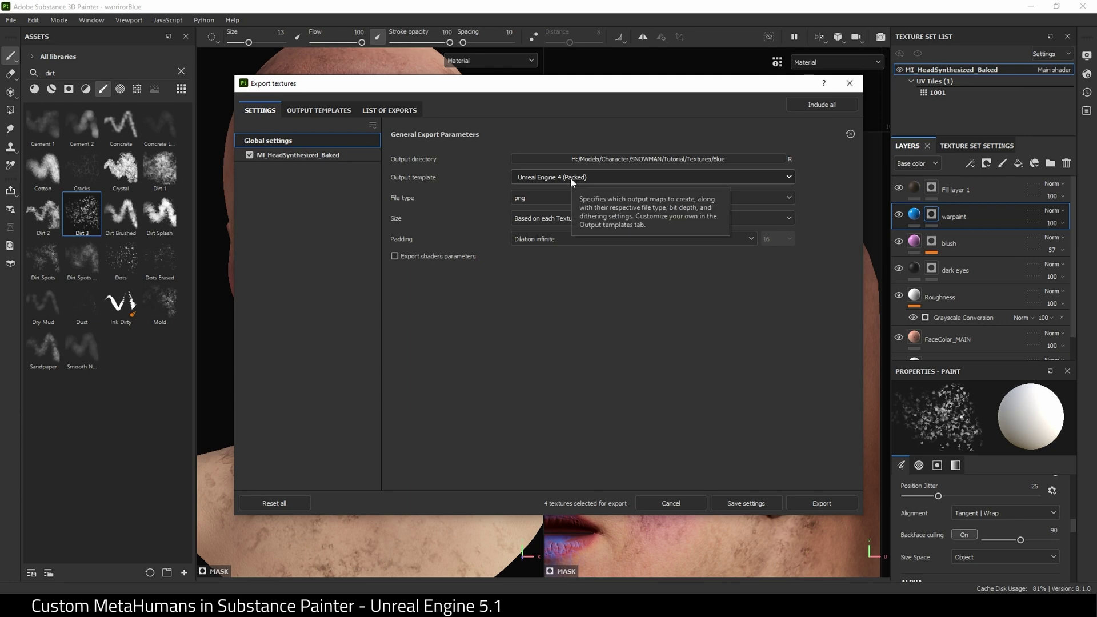
- Duplicate the Unreal Engine 4 (Packed) template and rename the copy Metahuman_tutorial
{"action": "left_click", "coordinate": [318, 110]}
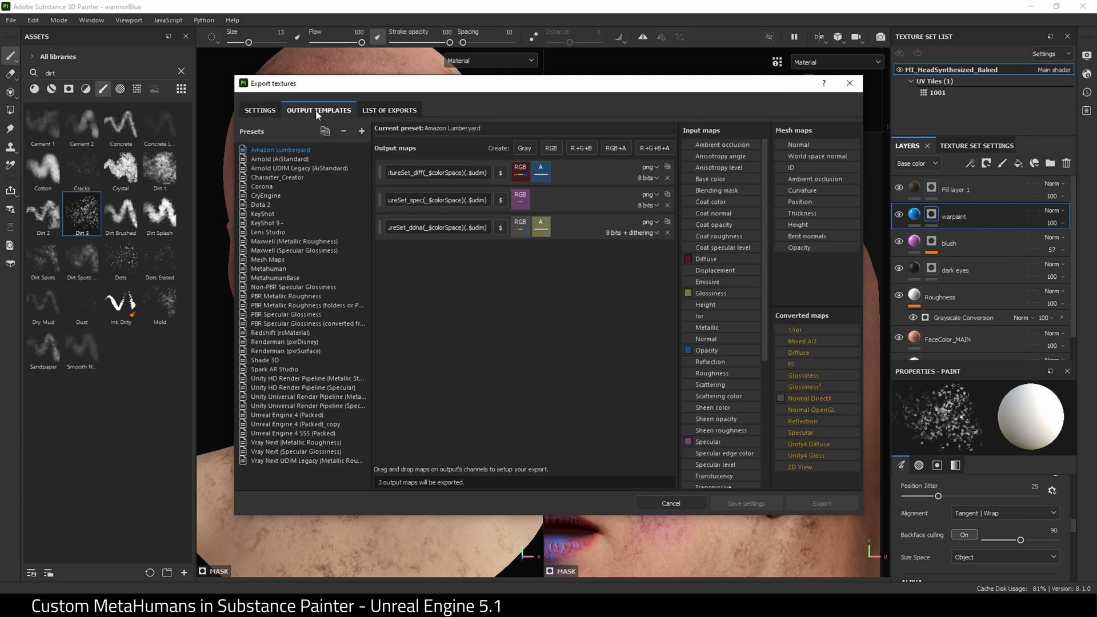
{"action": "left_click", "coordinate": [305, 416]}
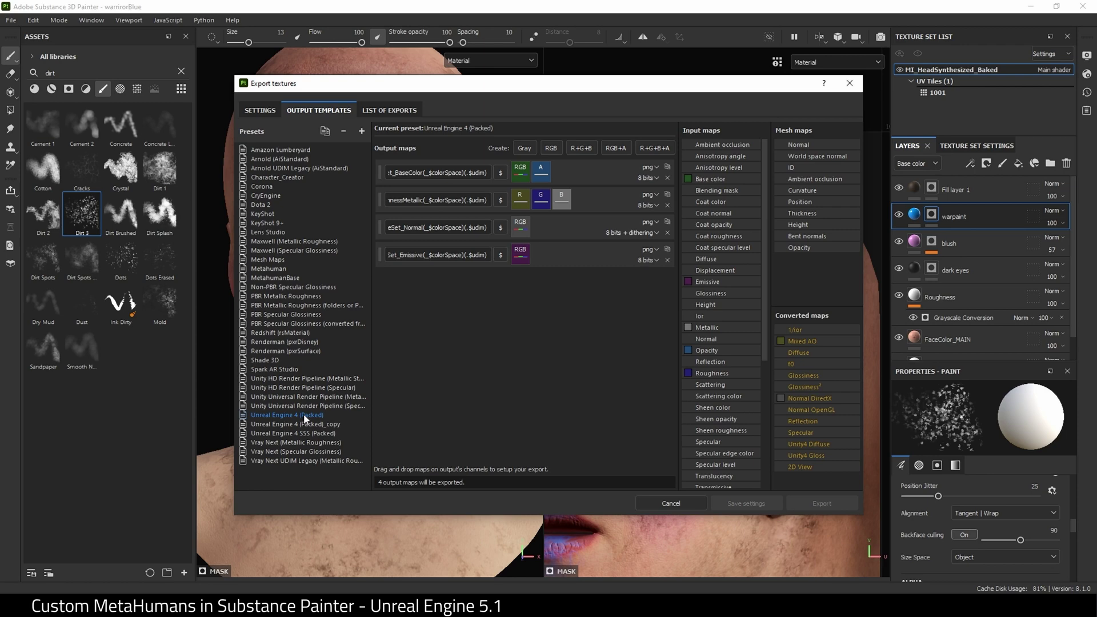
{"action": "right_click", "coordinate": [304, 418]}
{"action": "left_click", "coordinate": [312, 430]}
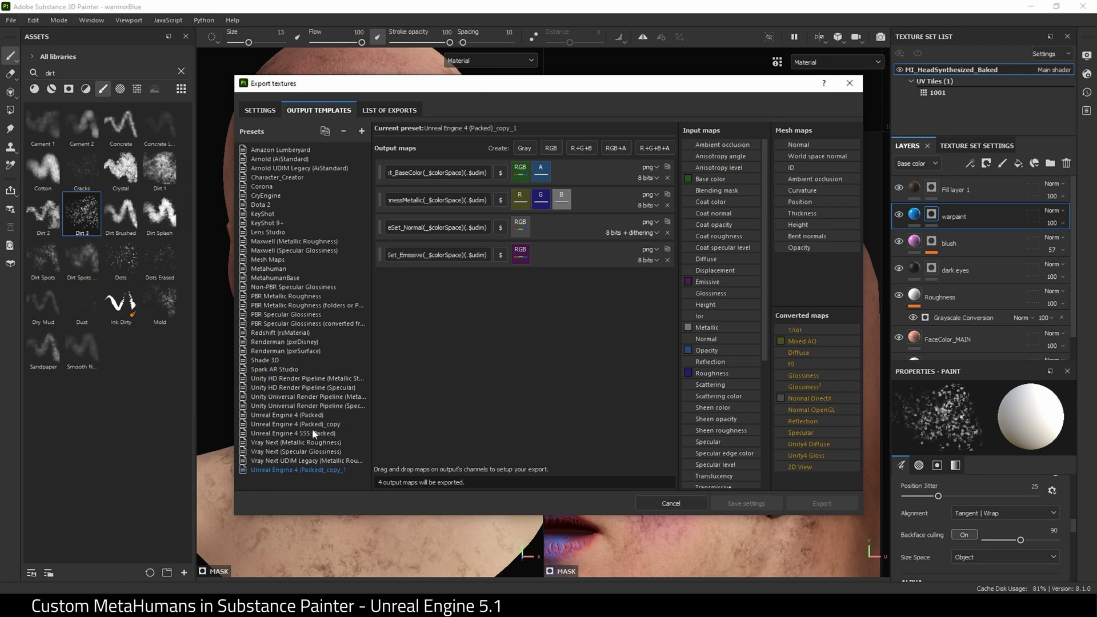
{"action": "double_click", "coordinate": [310, 469]}
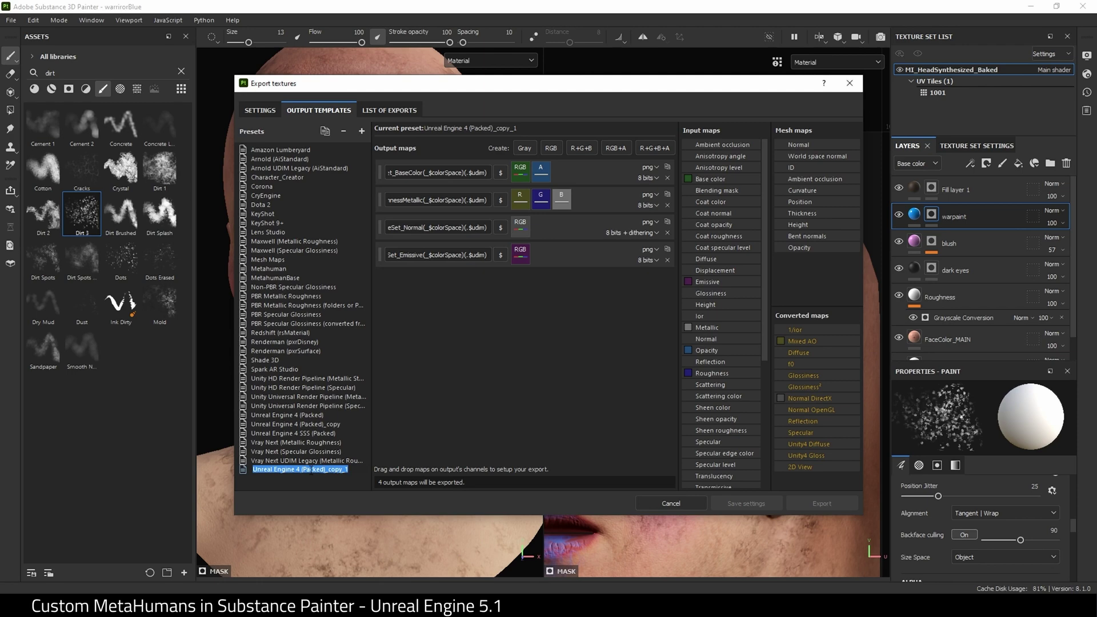
{"action": "key", "text": "BackSpace"}
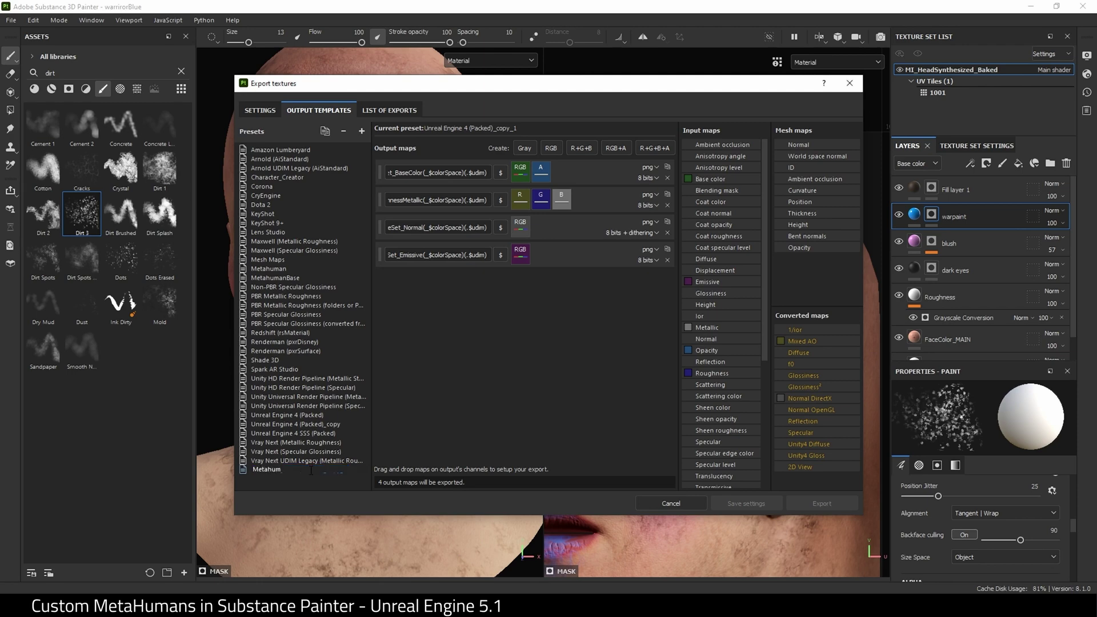
{"action": "type", "text": "Metahuman_tutorial"}
{"action": "key", "text": "Return"}
{"action": "left_click_drag", "start_coordinate": [864, 233], "coordinate": [1083, 239]}
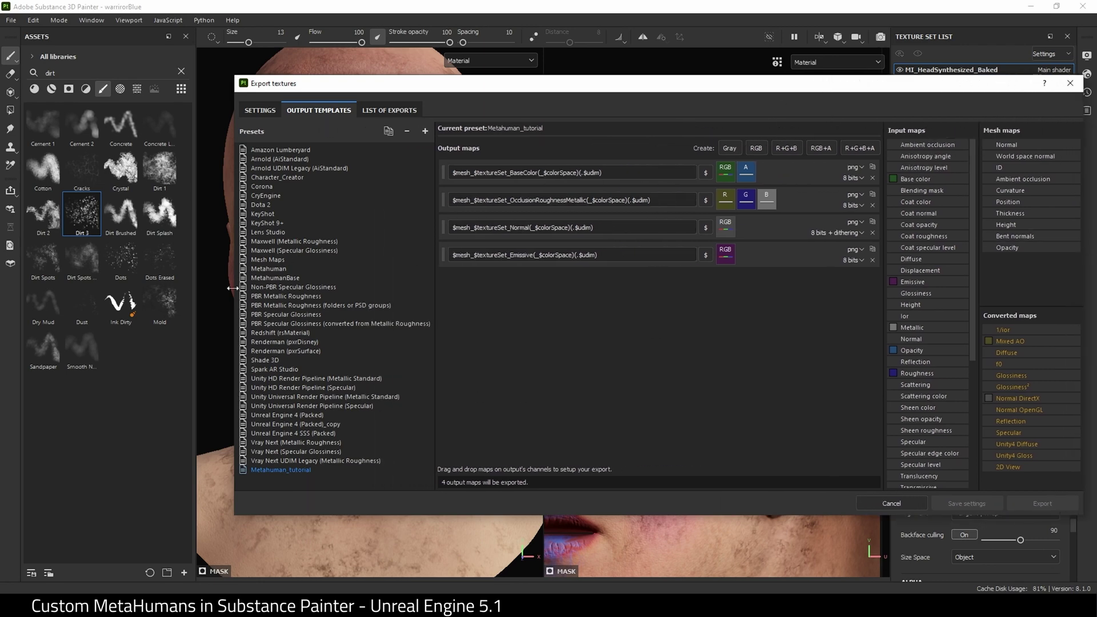
- Remove the OcclusionRoughnessMetallic and Normal output maps, leaving BaseColor
{"action": "left_click_drag", "start_coordinate": [234, 290], "coordinate": [163, 290]}
{"action": "left_click_drag", "start_coordinate": [616, 83], "coordinate": [514, 132]}
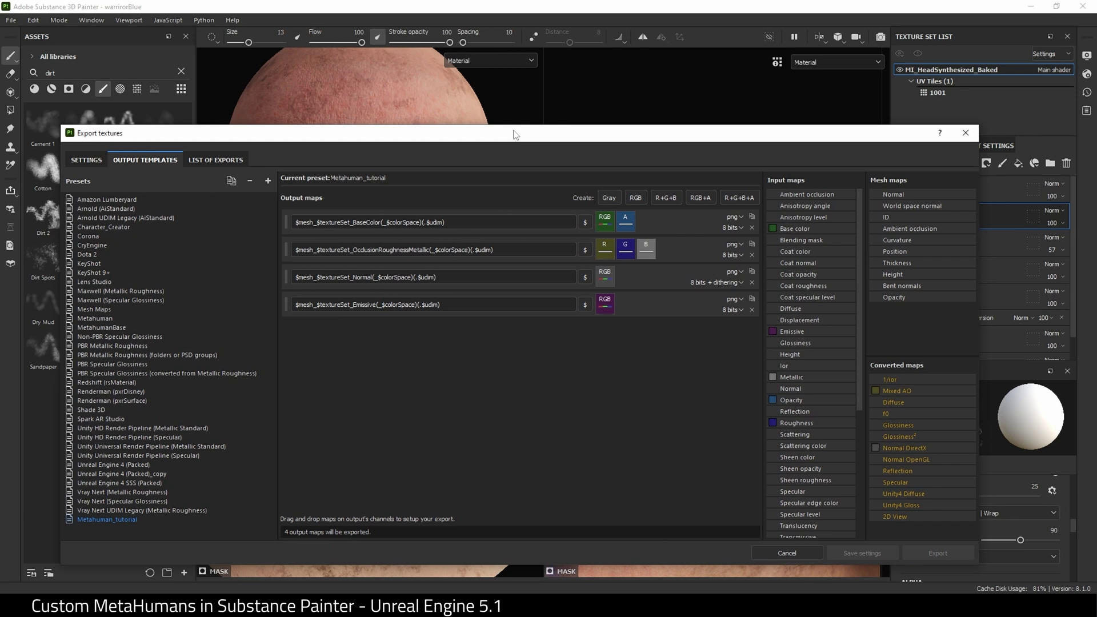
{"action": "left_click", "coordinate": [752, 255]}
{"action": "left_click", "coordinate": [752, 255]}
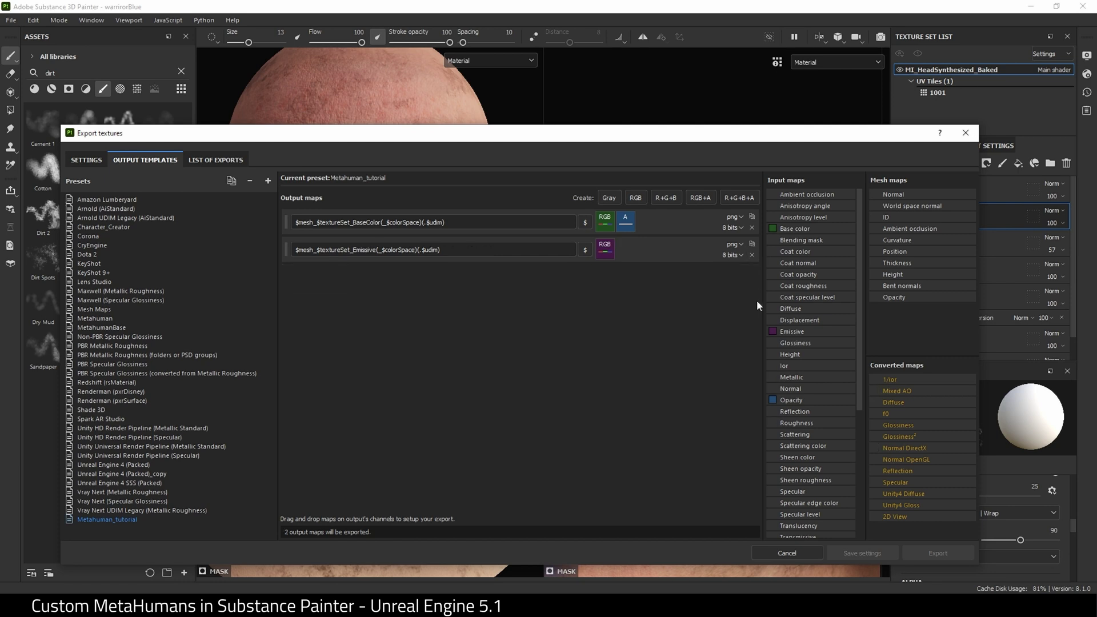
{"action": "left_click", "coordinate": [752, 254]}
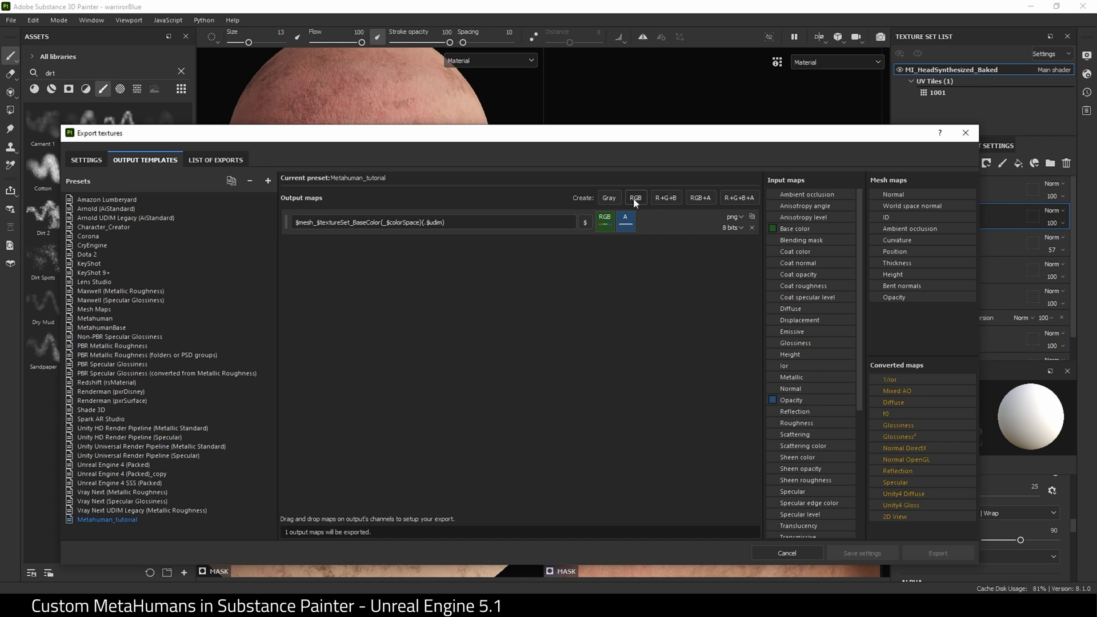
- Add a new R+G+B output map and clear its placeholder name
{"action": "left_click", "coordinate": [670, 199]}
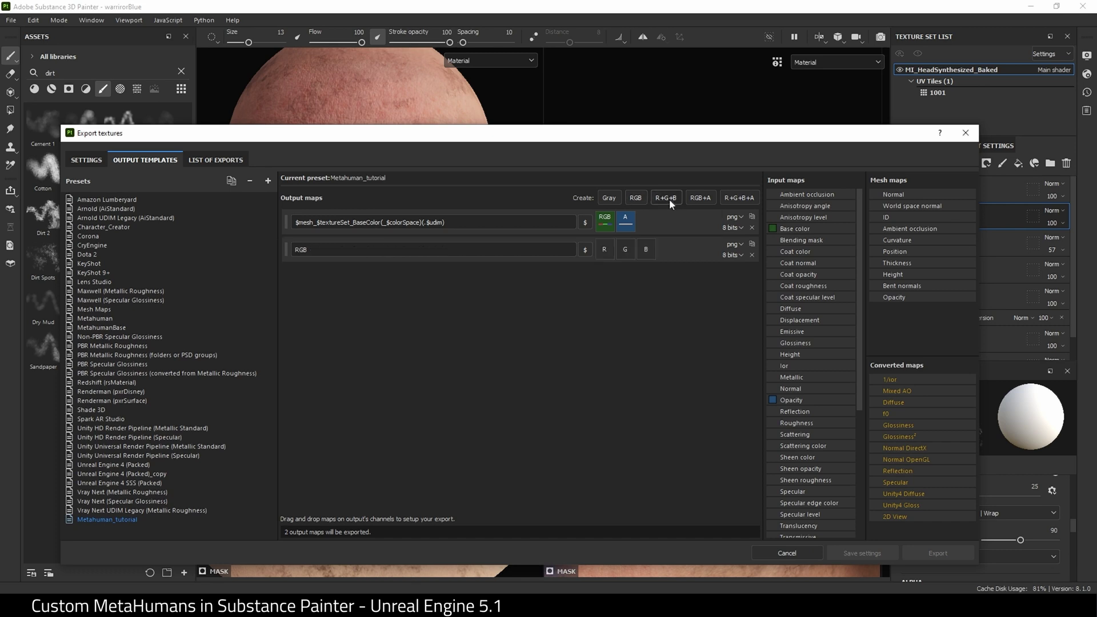
{"action": "double_click", "coordinate": [351, 248]}
{"action": "key", "text": "BackSpace"}
{"action": "left_click", "coordinate": [585, 250]}
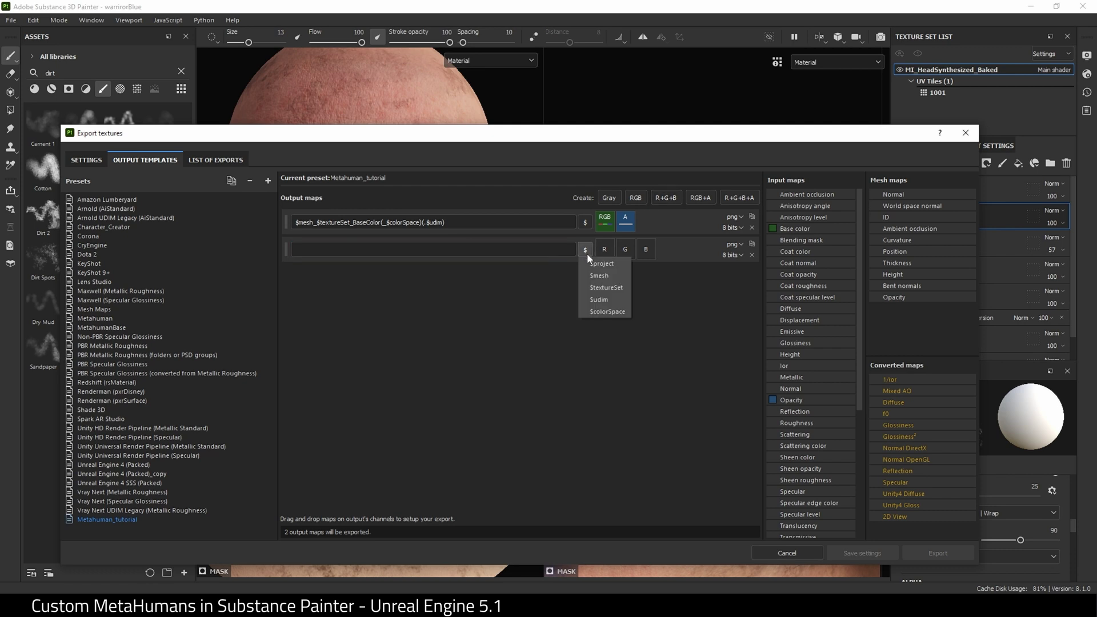
- Name the map $mesh_$textureSet_Roughness(_$colorSpace)(.$udim) and feed Roughness's gray channel into R
{"action": "left_click", "coordinate": [599, 276]}
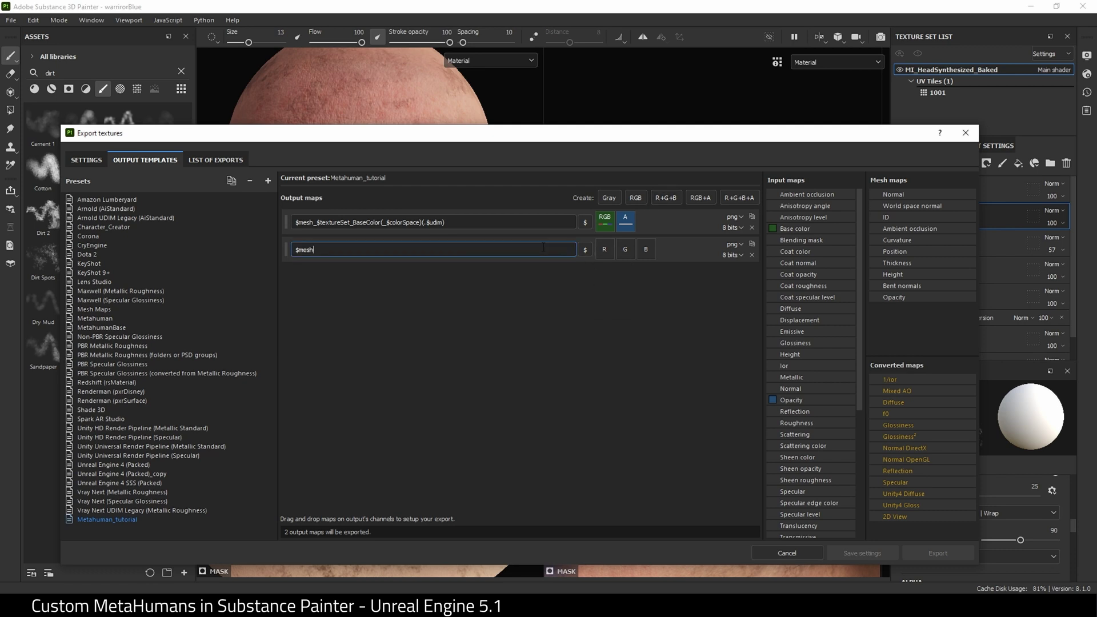
{"action": "type", "text": "_"}
{"action": "left_click", "coordinate": [585, 250]}
{"action": "left_click", "coordinate": [600, 288]}
{"action": "type", "text": "_Roughness(_"}
{"action": "left_click", "coordinate": [580, 253]}
{"action": "left_click", "coordinate": [608, 316]}
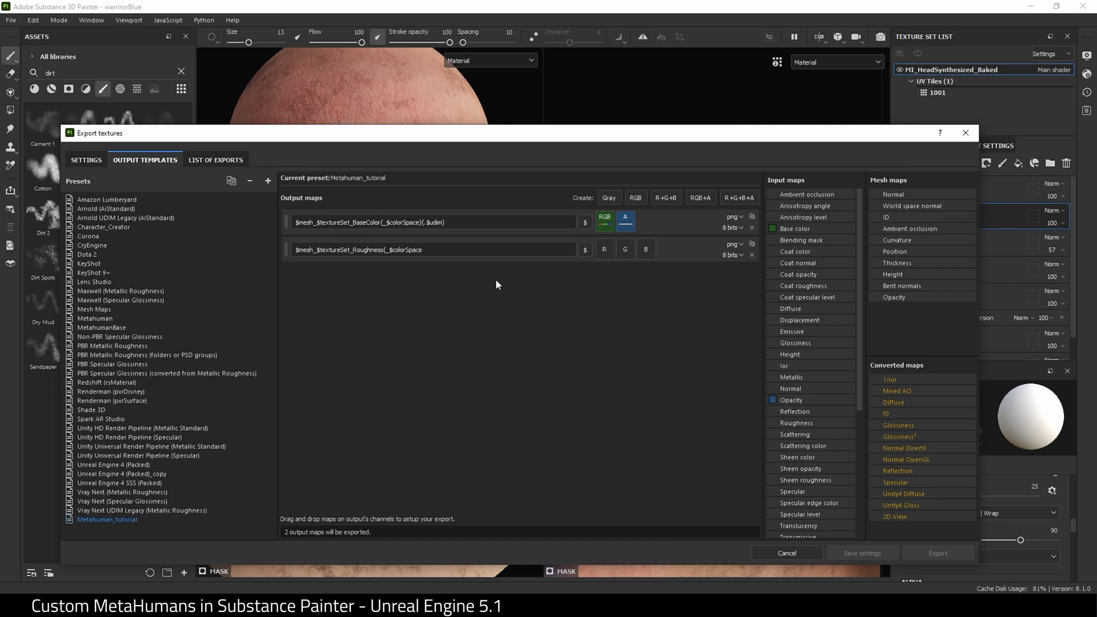
{"action": "left_click", "coordinate": [451, 252]}
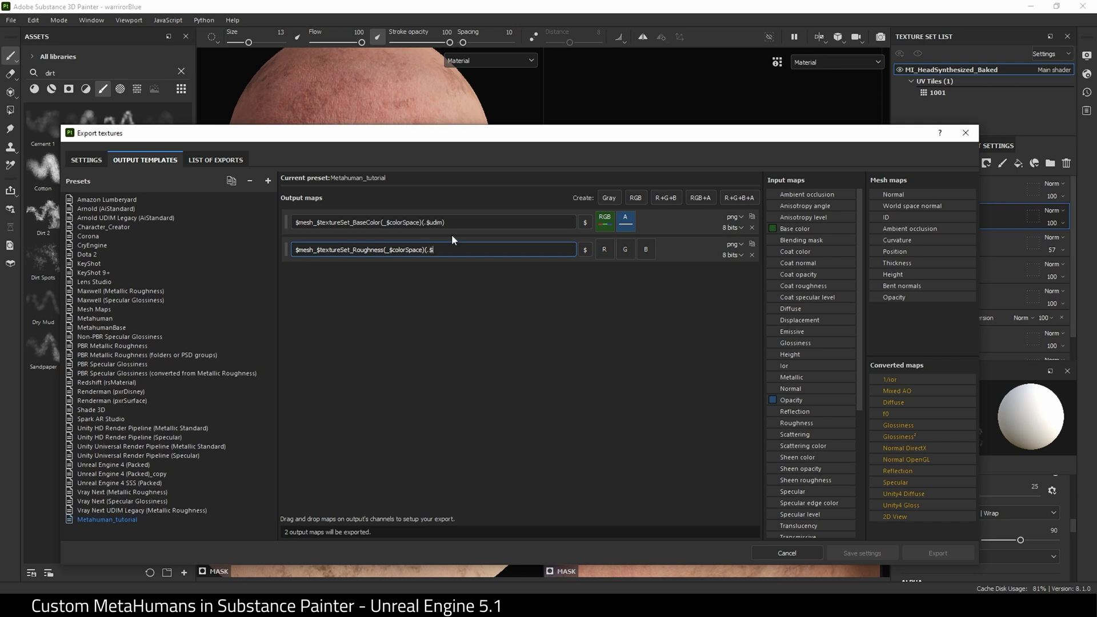
{"action": "type", "text": ")"}
{"action": "left_click_drag", "start_coordinate": [797, 423], "coordinate": [606, 251]}
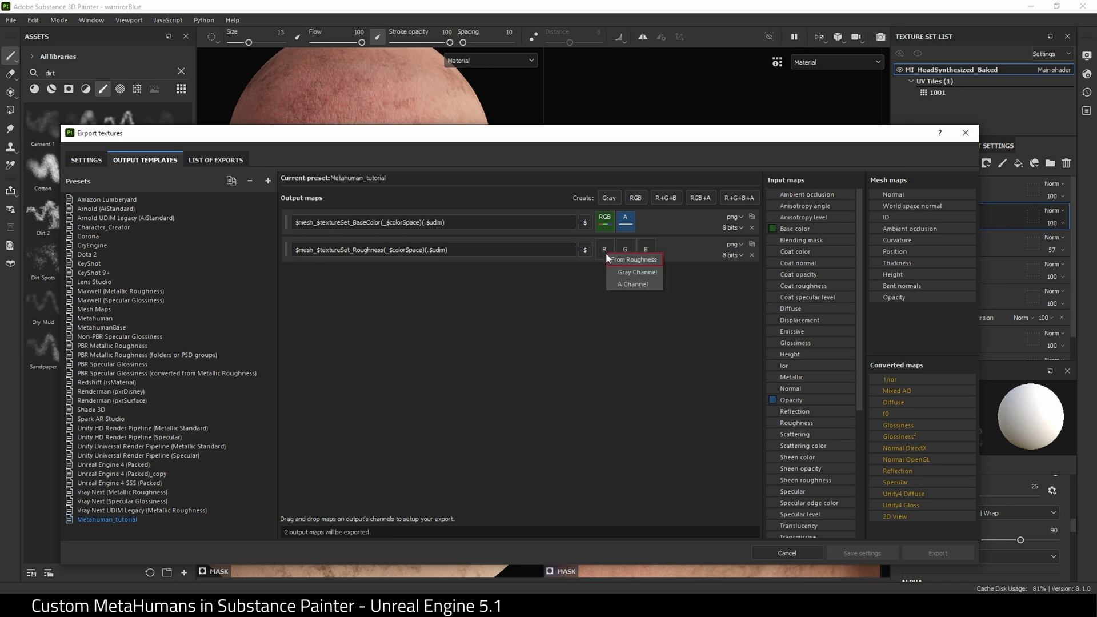
{"action": "left_click", "coordinate": [637, 273]}
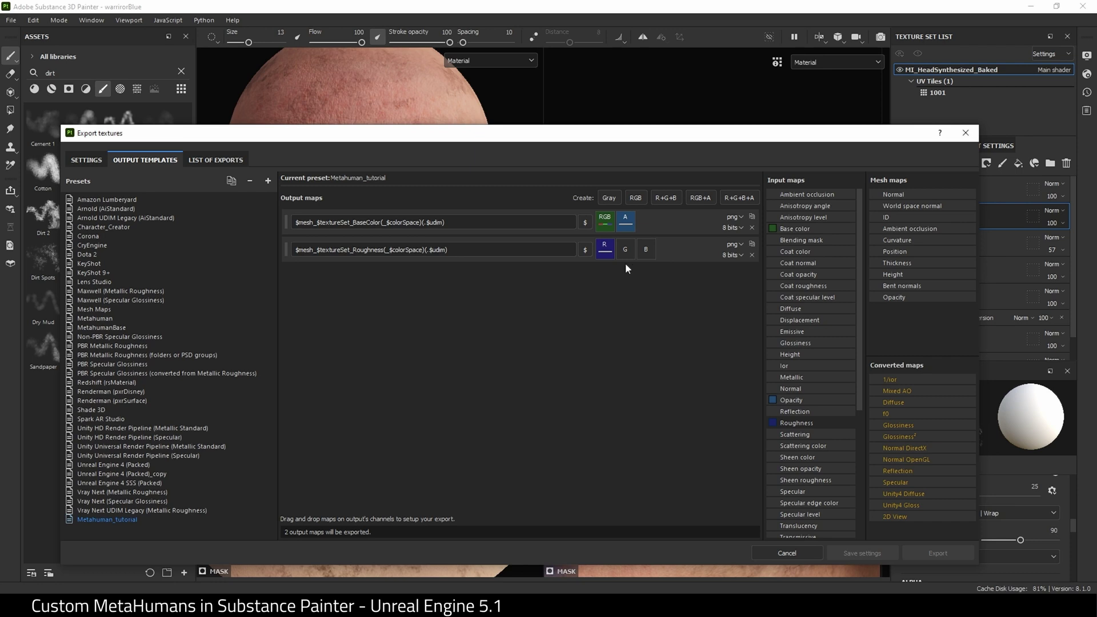
- Add a third output map named $mesh_$textureSet_Normal(_$colorSpace)(.$udim), copied from the Roughness pattern
{"action": "left_click", "coordinate": [643, 197]}
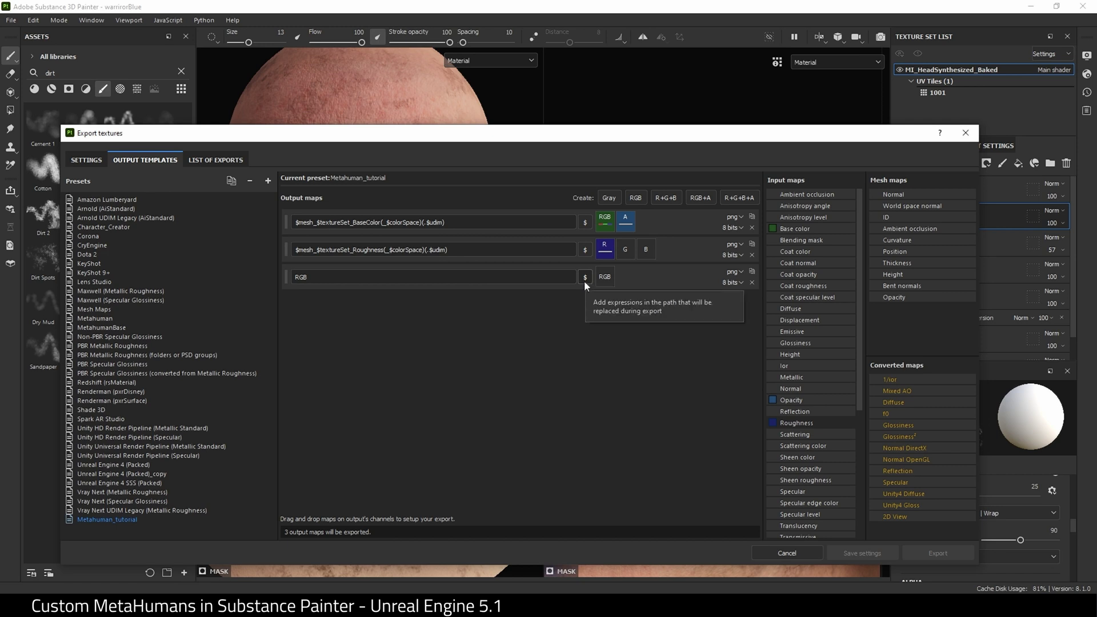
{"action": "left_click_drag", "start_coordinate": [295, 250], "coordinate": [449, 250]}
{"action": "key", "text": "ctrl+c"}
{"action": "right_click", "coordinate": [434, 251]}
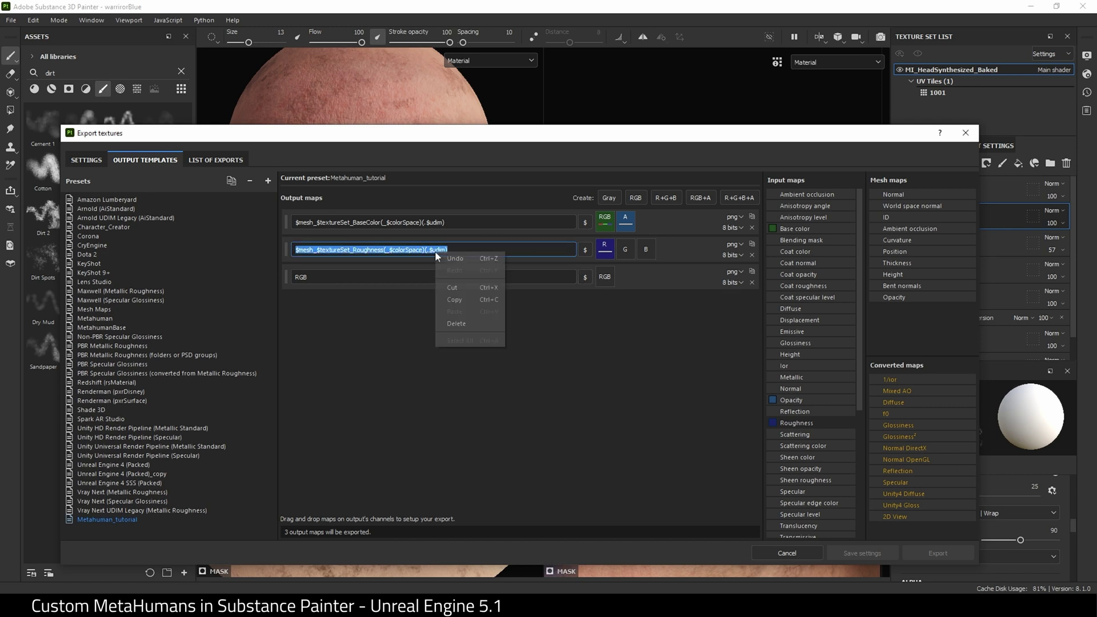
{"action": "left_click", "coordinate": [454, 300]}
{"action": "double_click", "coordinate": [300, 277]}
{"action": "key", "text": "BackSpace"}
{"action": "right_click", "coordinate": [362, 279]}
{"action": "left_click", "coordinate": [378, 341]}
{"action": "key", "text": "BackSpace"}
{"action": "key", "text": "BackSpace"}
{"action": "key", "text": "BackSpace"}
{"action": "key", "text": "BackSpace"}
{"action": "key", "text": "BackSpace"}
{"action": "key", "text": "BackSpace"}
{"action": "key", "text": "BackSpace"}
{"action": "key", "text": "BackSpace"}
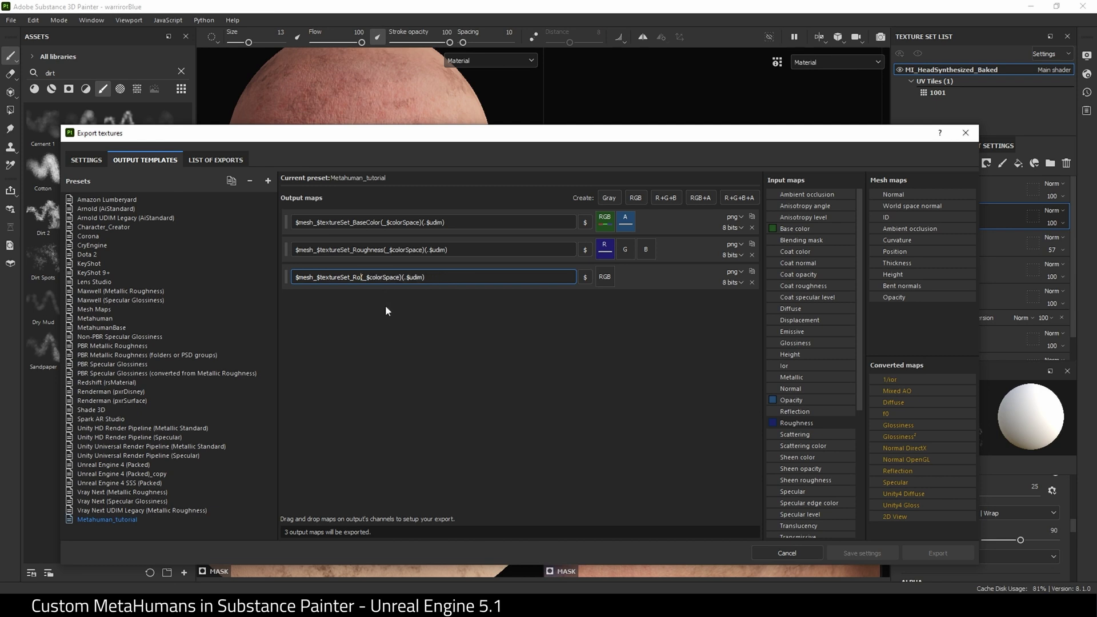
{"action": "type", "text": "Normal"}
{"action": "key", "text": "Return"}
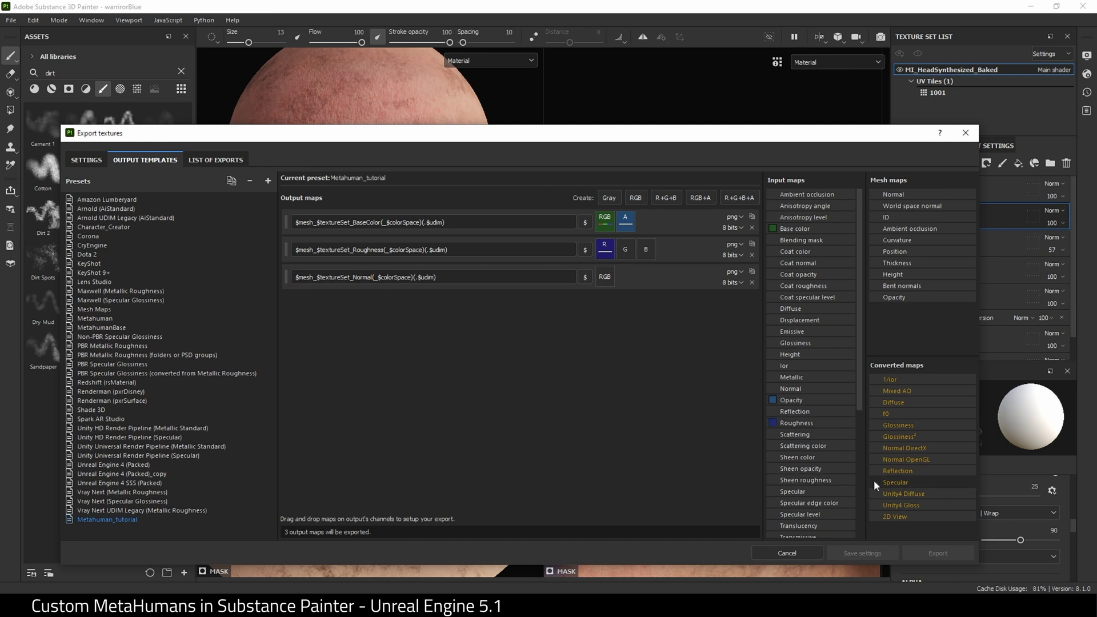
- Assign the Normal map to the third output map's RGB slot
{"action": "scroll", "coordinate": [837, 470], "scroll_direction": "down", "scroll_amount": 3}
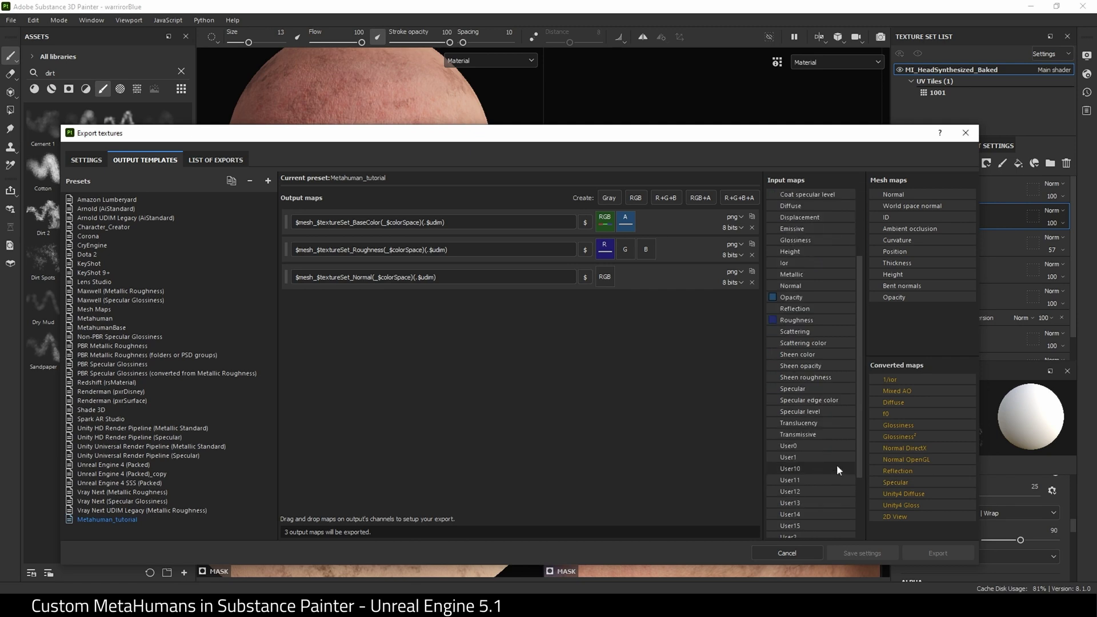
{"action": "left_click_drag", "start_coordinate": [790, 285], "coordinate": [607, 277]}
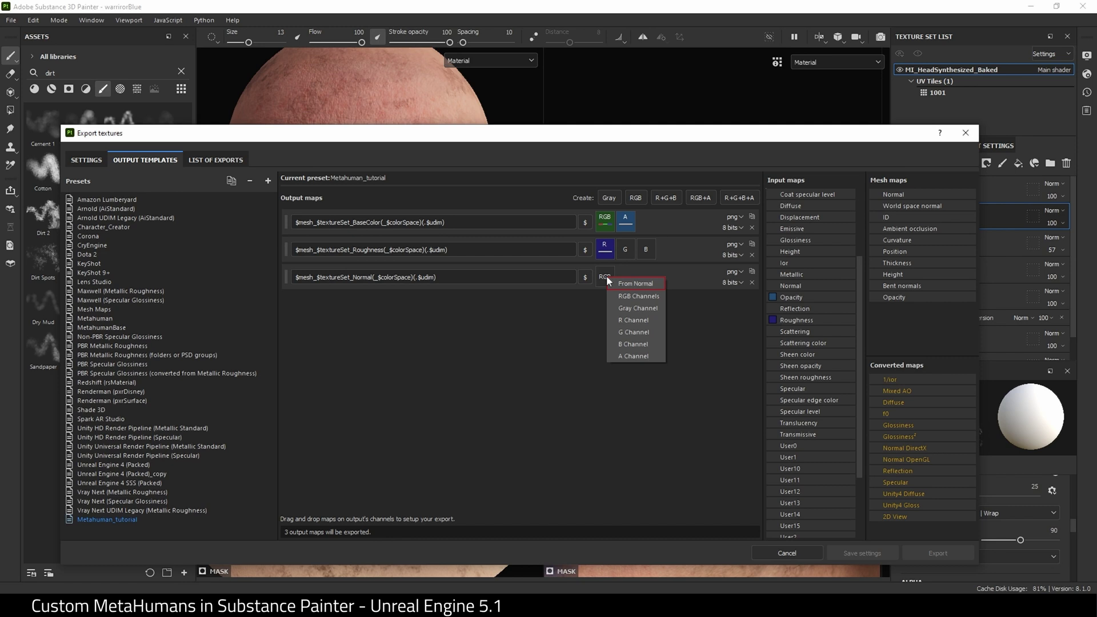
{"action": "left_click", "coordinate": [625, 285]}
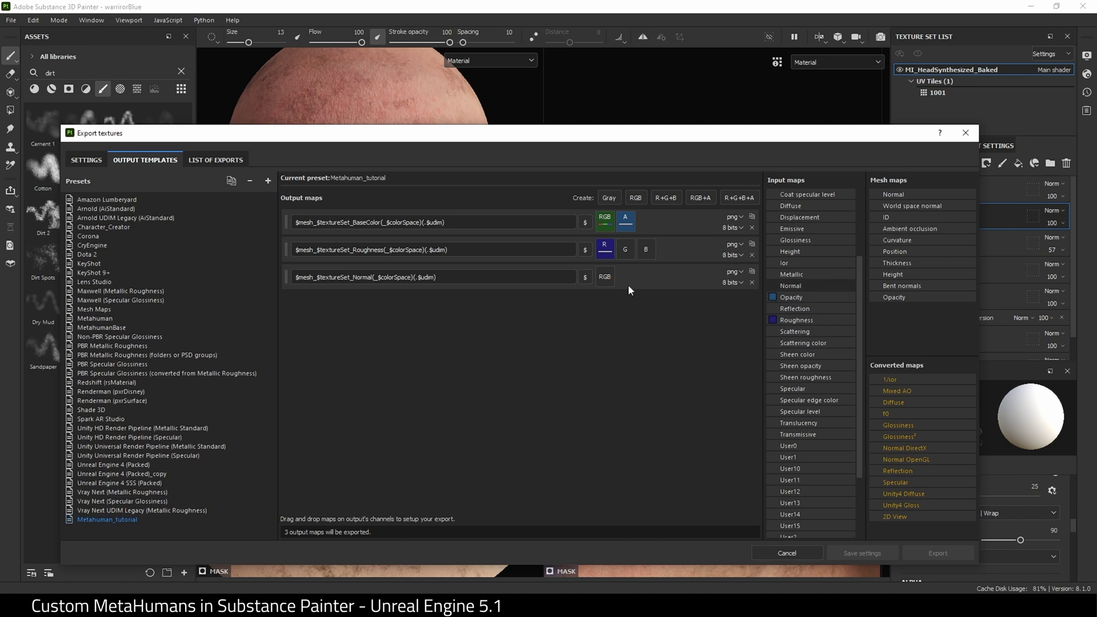
{"action": "left_click_drag", "start_coordinate": [794, 282], "coordinate": [609, 274]}
- Feed Normal's RGB channels into the third map, and set BaseColor, Roughness and Normal to tga
{"action": "left_click", "coordinate": [625, 292]}
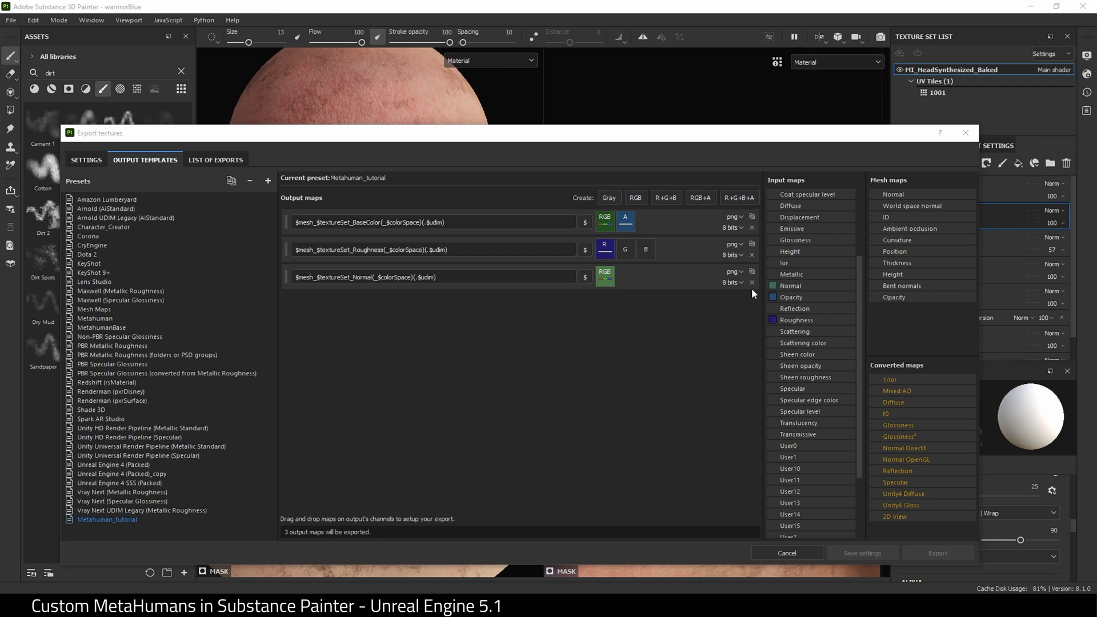
{"action": "left_click", "coordinate": [740, 217]}
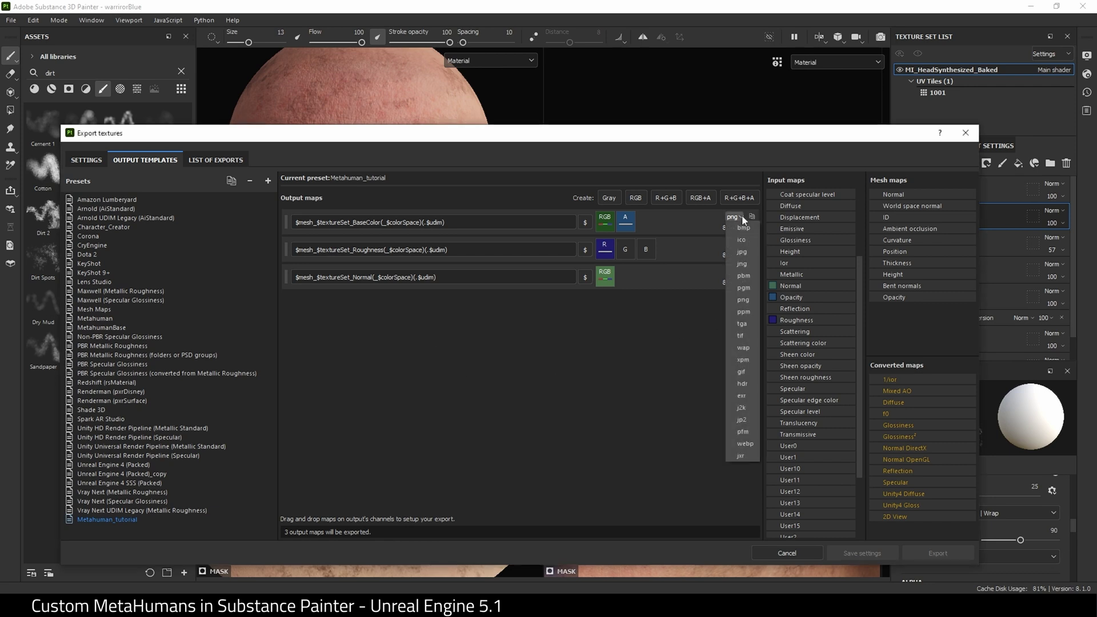
{"action": "left_click", "coordinate": [743, 323]}
{"action": "left_click", "coordinate": [741, 245]}
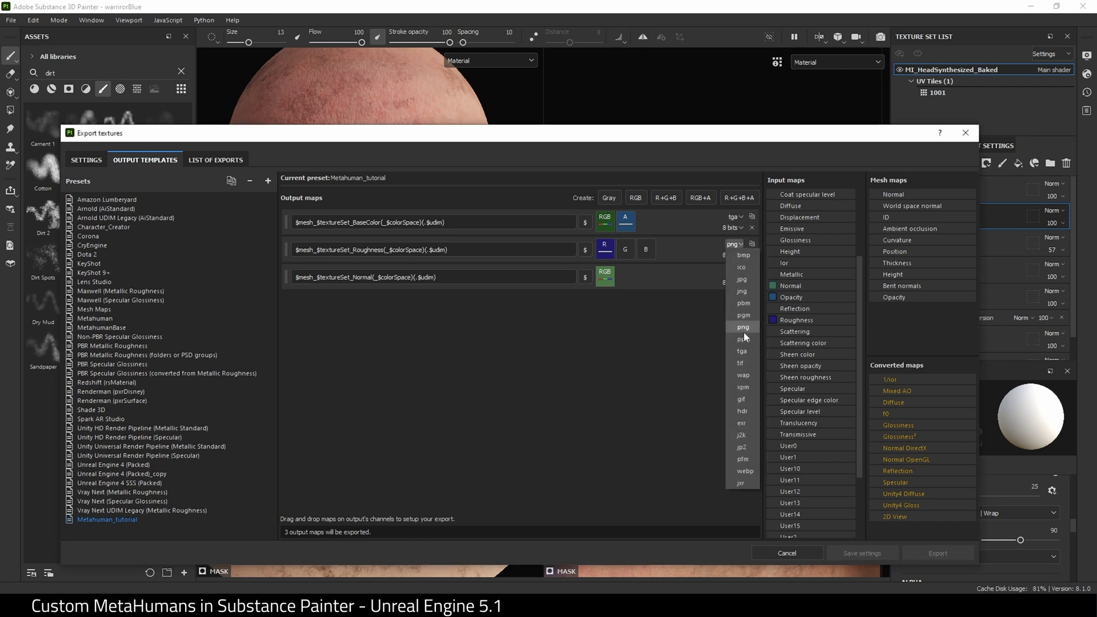
{"action": "left_click", "coordinate": [745, 352]}
{"action": "left_click", "coordinate": [743, 272]}
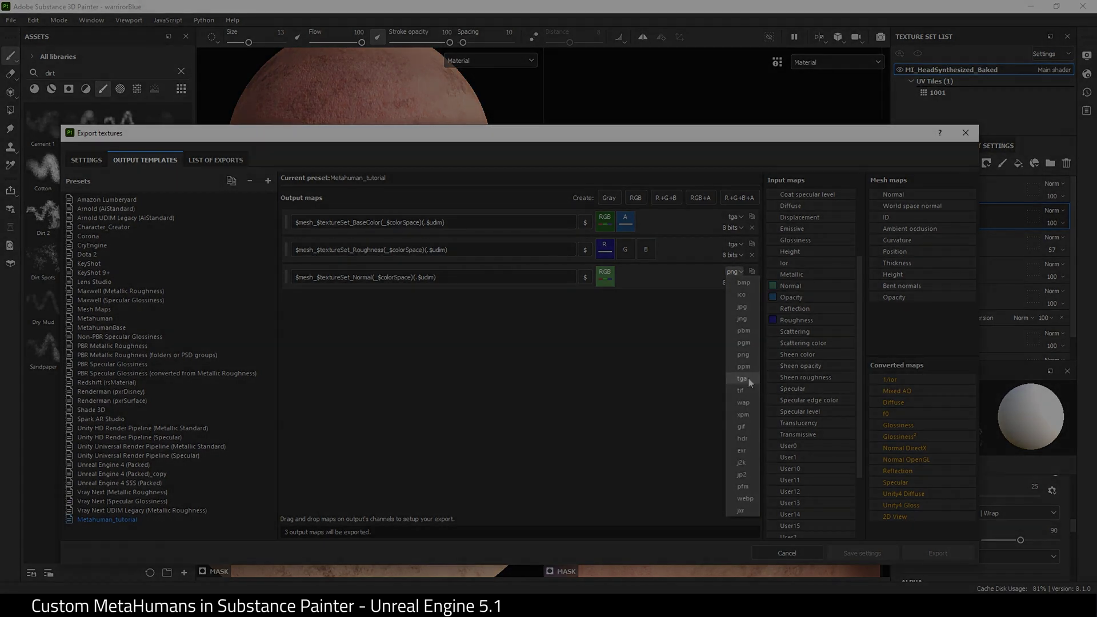
{"action": "left_click", "coordinate": [748, 377]}
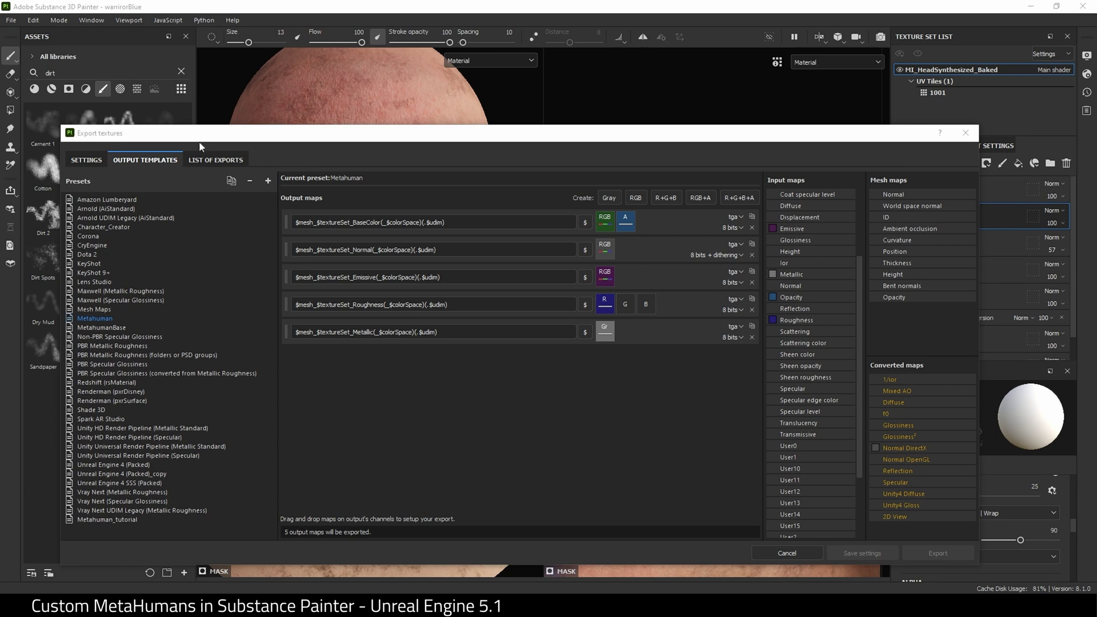
- Pick the Metahuman template with targa 8-bit format and export the five textures to Blue
{"action": "left_click", "coordinate": [91, 161]}
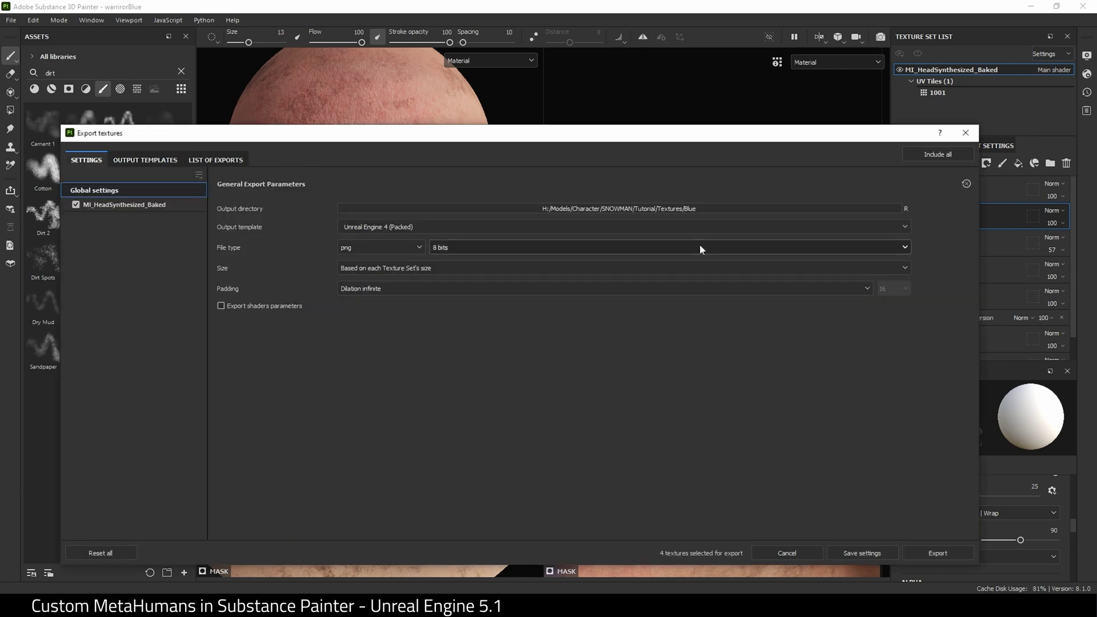
{"action": "left_click", "coordinate": [524, 226]}
{"action": "scroll", "coordinate": [505, 269], "scroll_direction": "down", "scroll_amount": 10}
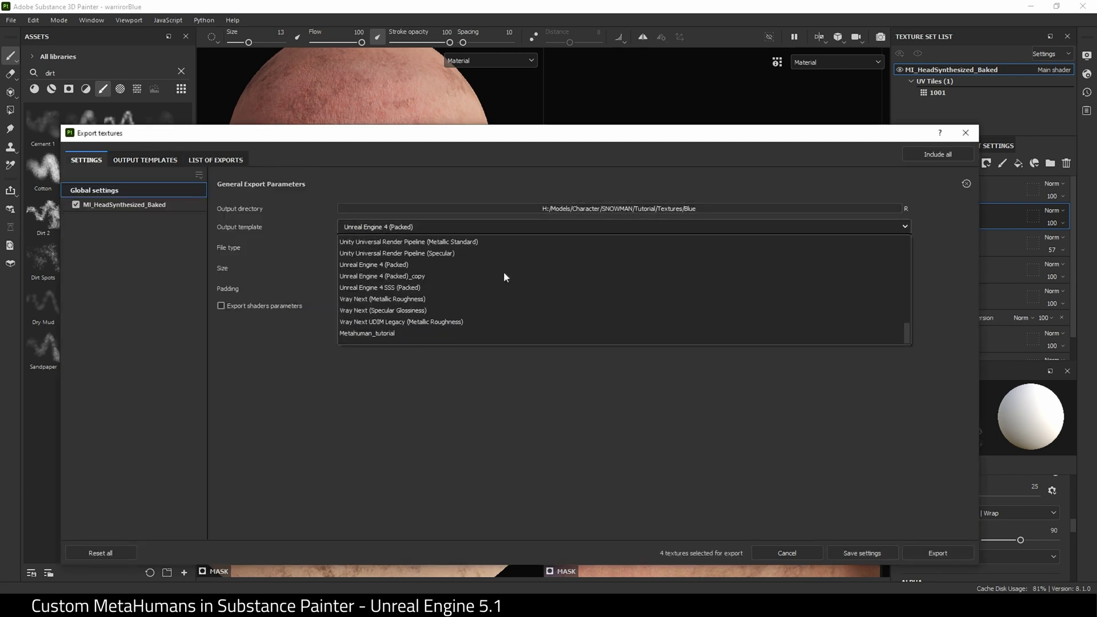
{"action": "scroll", "coordinate": [503, 272], "scroll_direction": "up", "scroll_amount": 5}
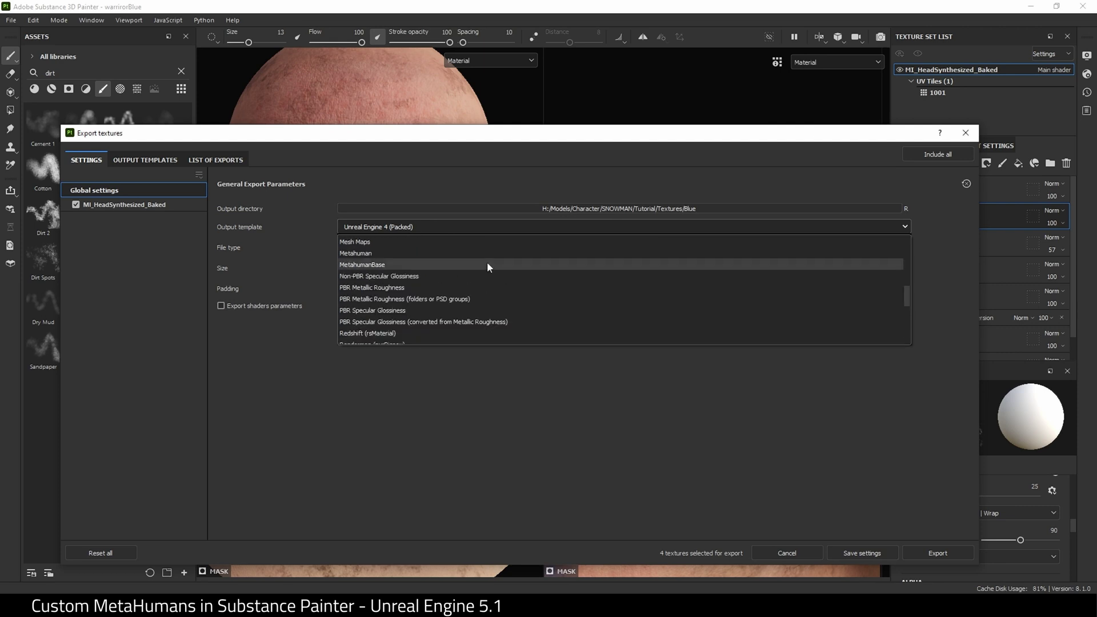
{"action": "left_click", "coordinate": [467, 253]}
{"action": "left_click", "coordinate": [394, 248]}
{"action": "scroll", "coordinate": [379, 310], "scroll_direction": "down", "scroll_amount": 4}
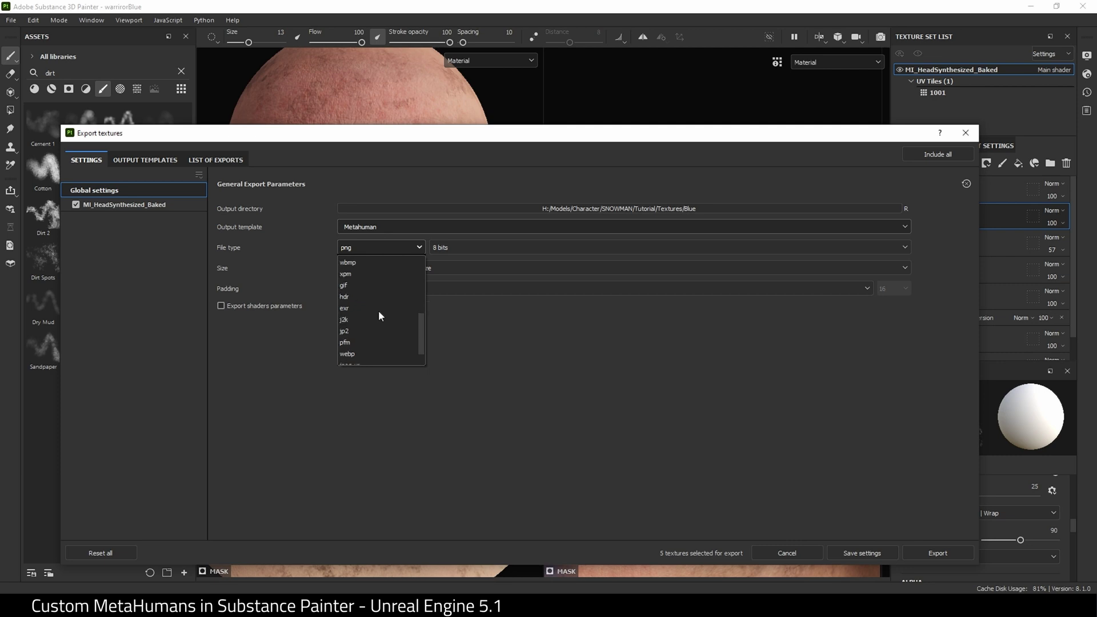
{"action": "scroll", "coordinate": [380, 312], "scroll_direction": "up", "scroll_amount": 3}
{"action": "scroll", "coordinate": [379, 316], "scroll_direction": "down", "scroll_amount": 1}
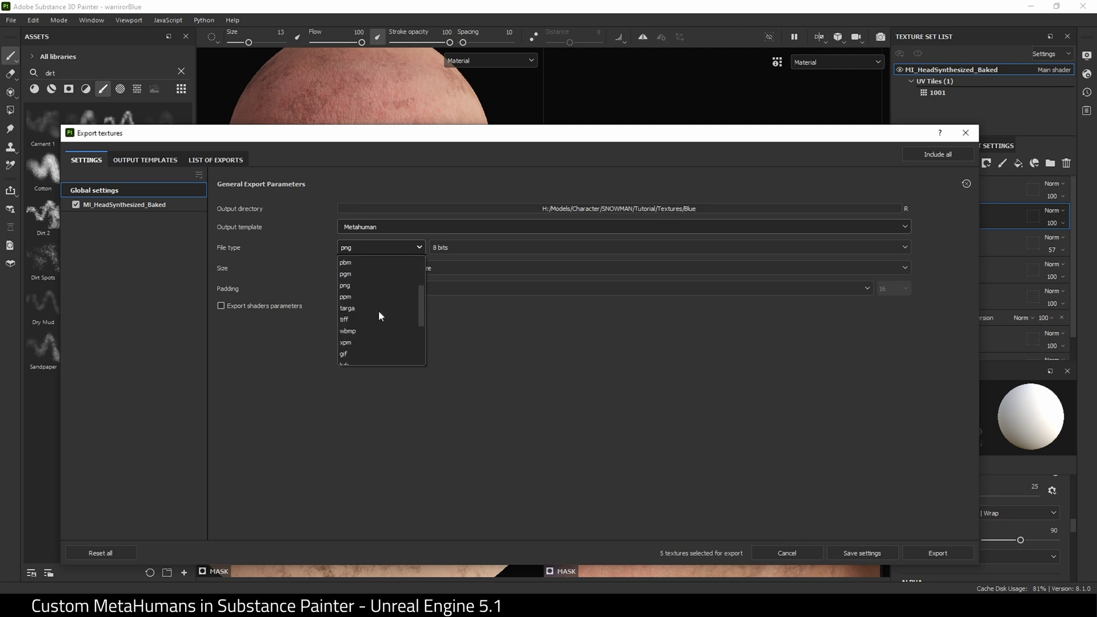
{"action": "left_click", "coordinate": [357, 311]}
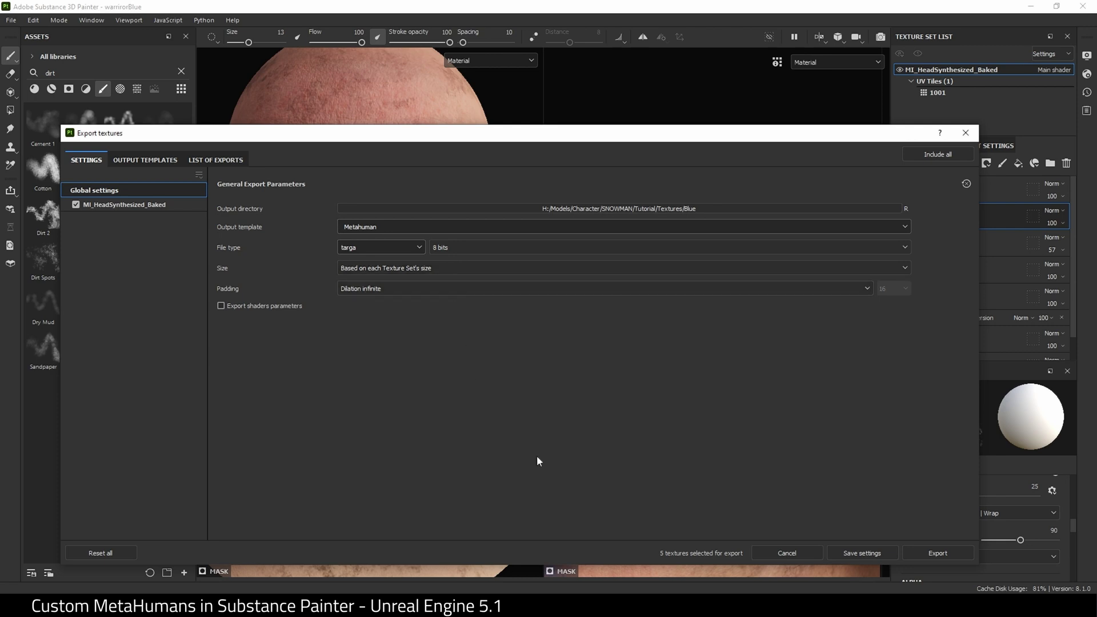
{"action": "left_click", "coordinate": [935, 554]}
{"action": "mouse_move", "coordinate": [860, 538]}
{"action": "left_mouse_down"}
{"action": "mouse_move", "coordinate": [928, 542]}
{"action": "mouse_move", "coordinate": [845, 541]}
{"action": "left_mouse_up"}
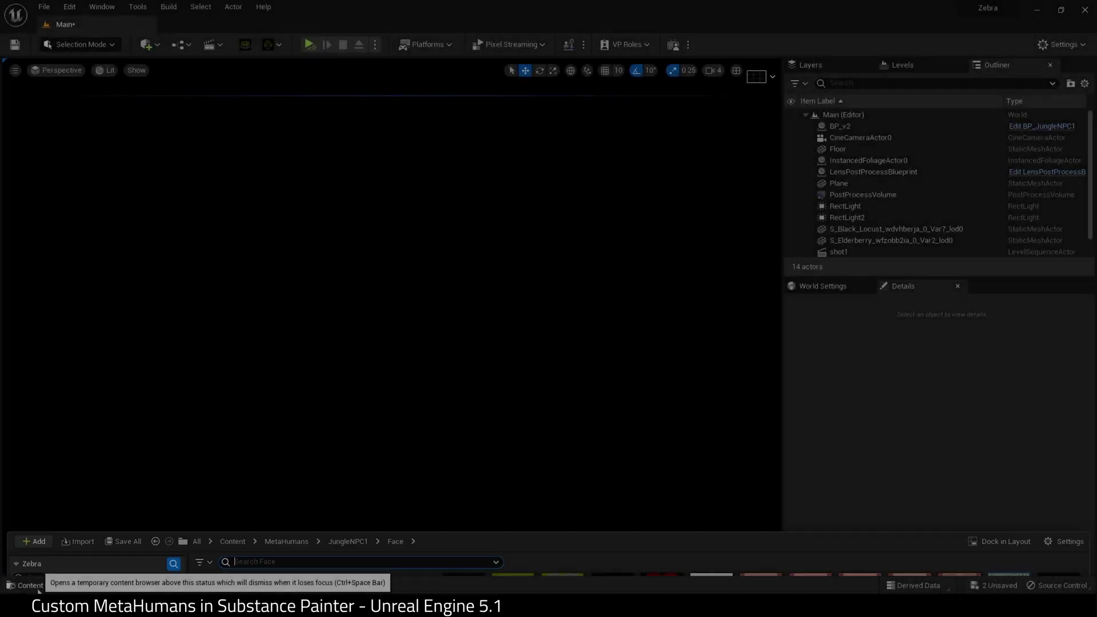
- Create a folder named Tutorial in the Face folder and open it
{"action": "left_click", "coordinate": [36, 584]}
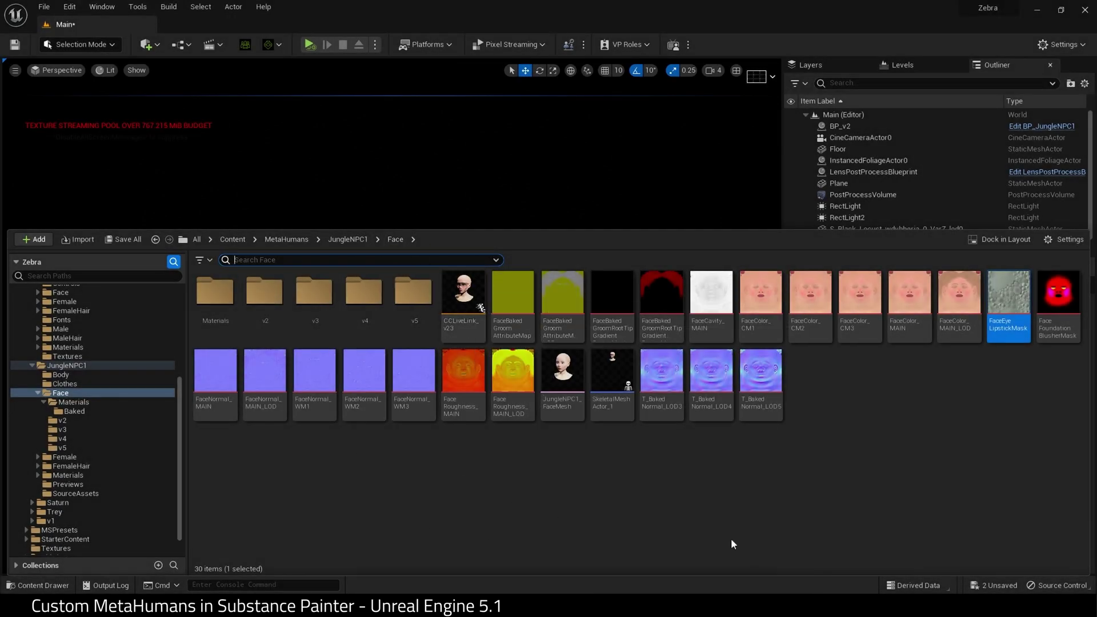
{"action": "right_click", "coordinate": [394, 503]}
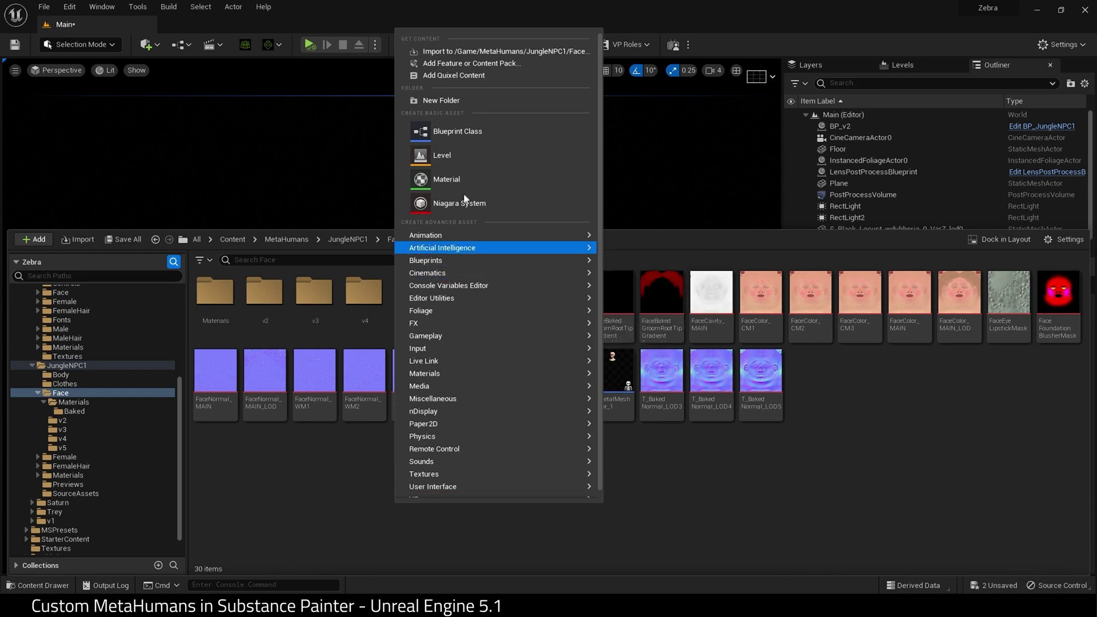
{"action": "left_click", "coordinate": [455, 100]}
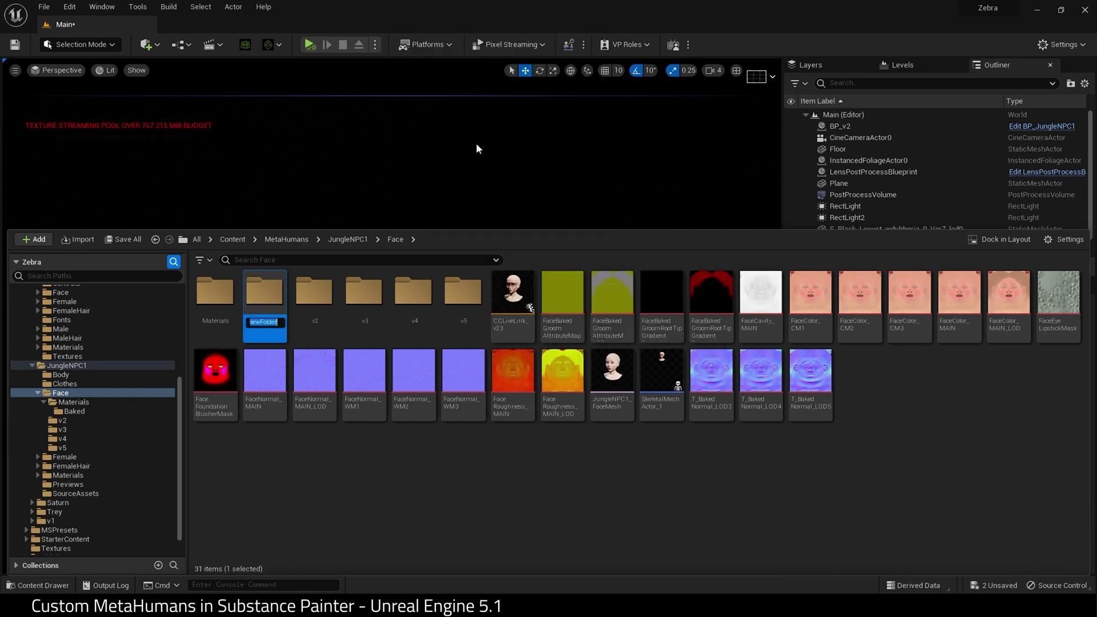
{"action": "key", "text": "BackSpace"}
{"action": "type", "text": "Tutorial"}
{"action": "key", "text": "Return"}
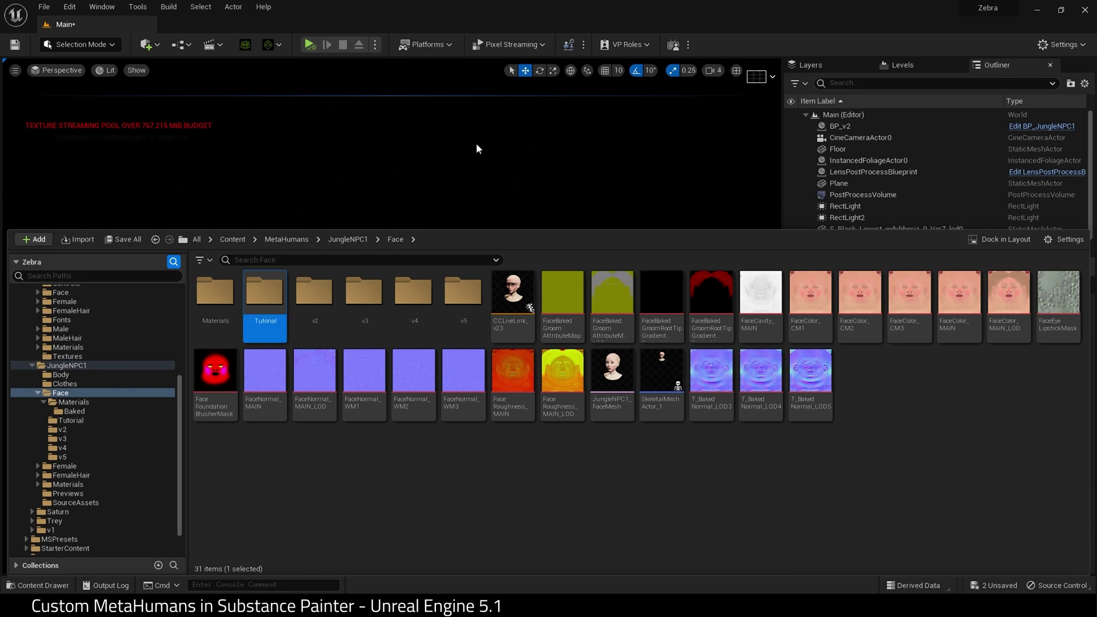
{"action": "double_click", "coordinate": [260, 303]}
- Import the four .tga textures, BaseColor through Roughness, from the Blue folder
{"action": "right_click", "coordinate": [258, 307]}
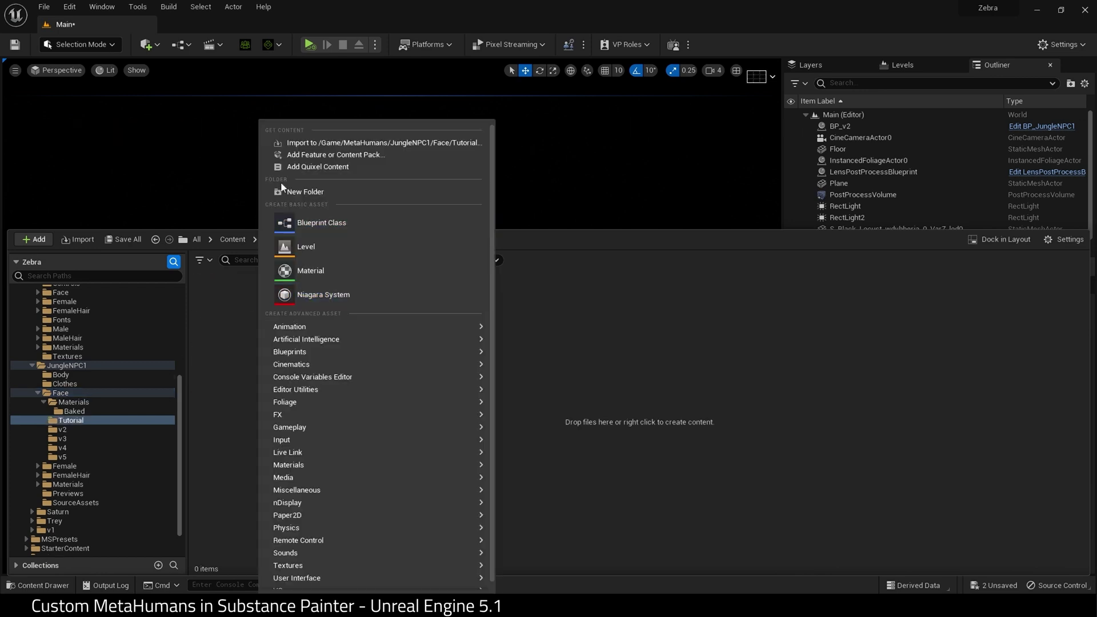
{"action": "left_click", "coordinate": [289, 142]}
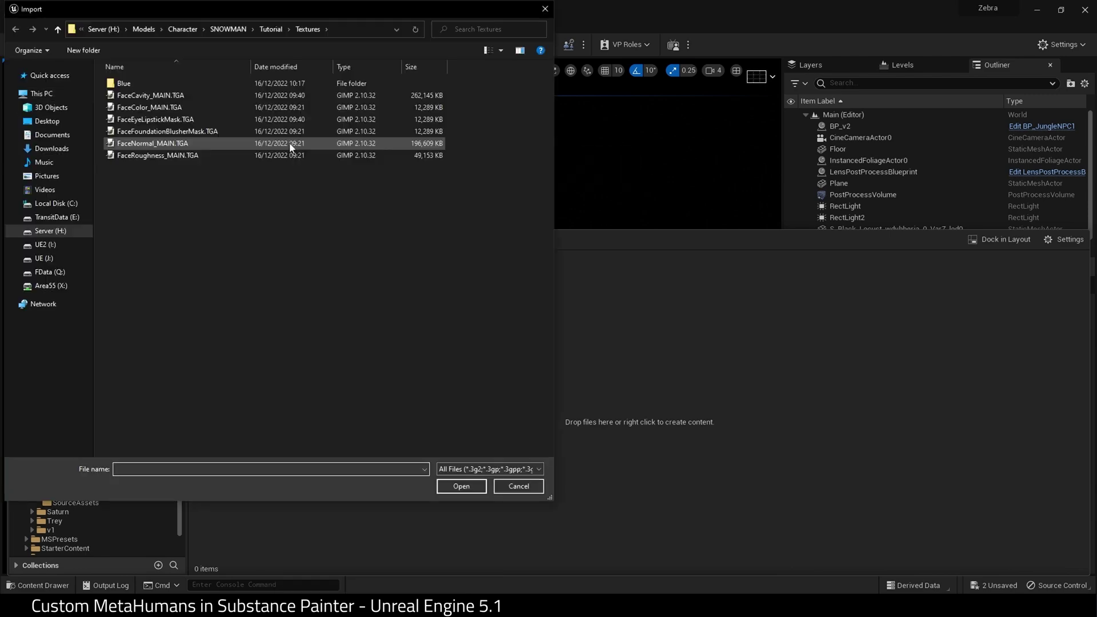
{"action": "left_click", "coordinate": [184, 81]}
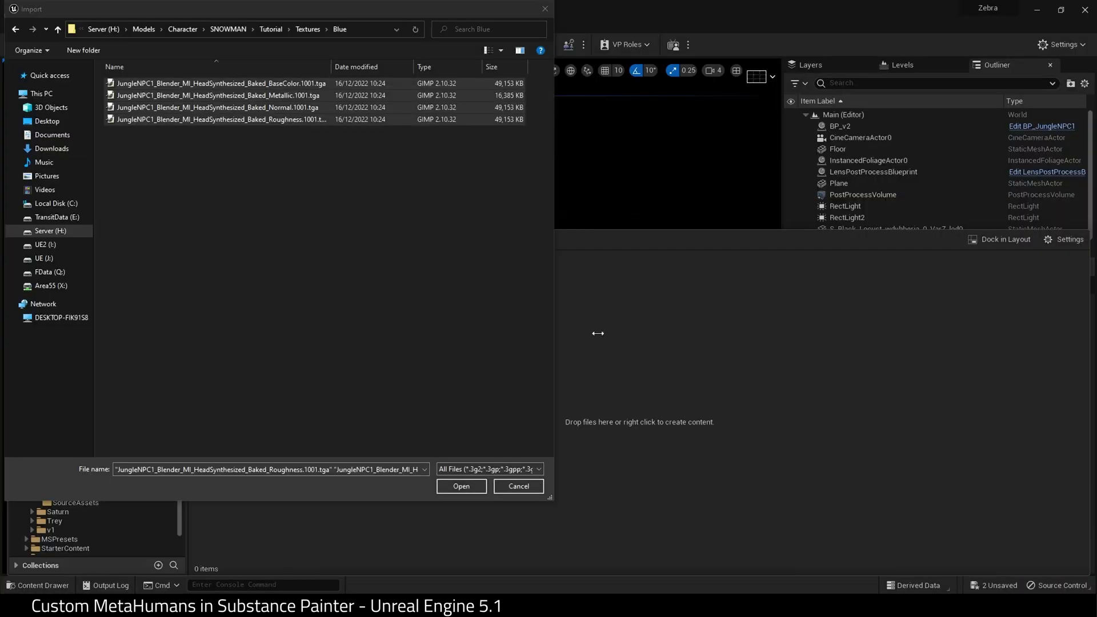
{"action": "left_click", "coordinate": [269, 83]}
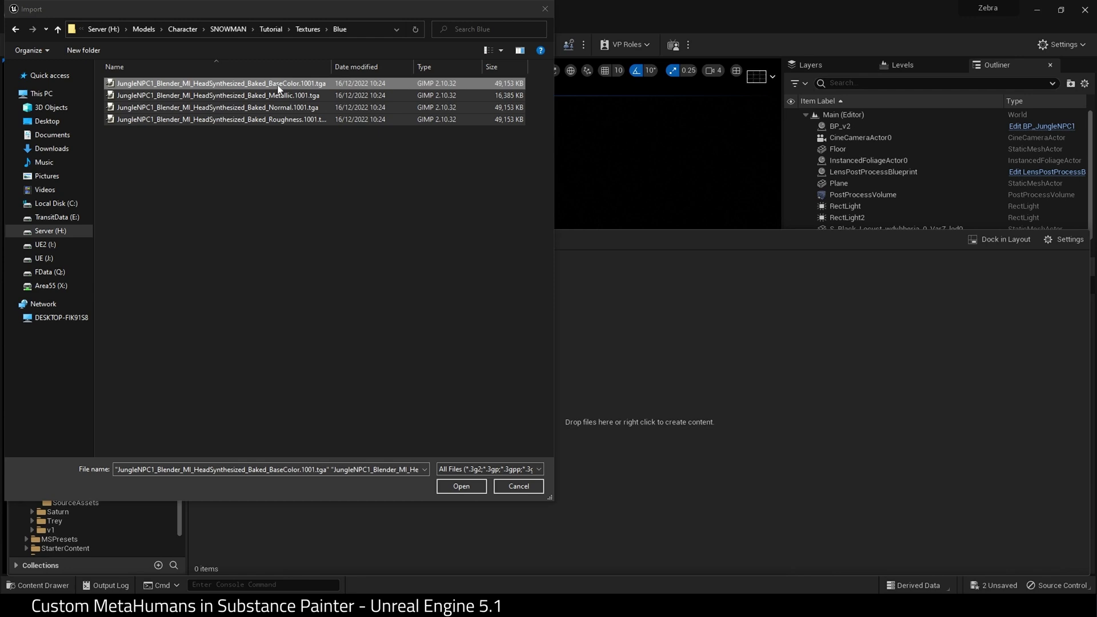
{"action": "left_click", "coordinate": [269, 120], "text": "shift"}
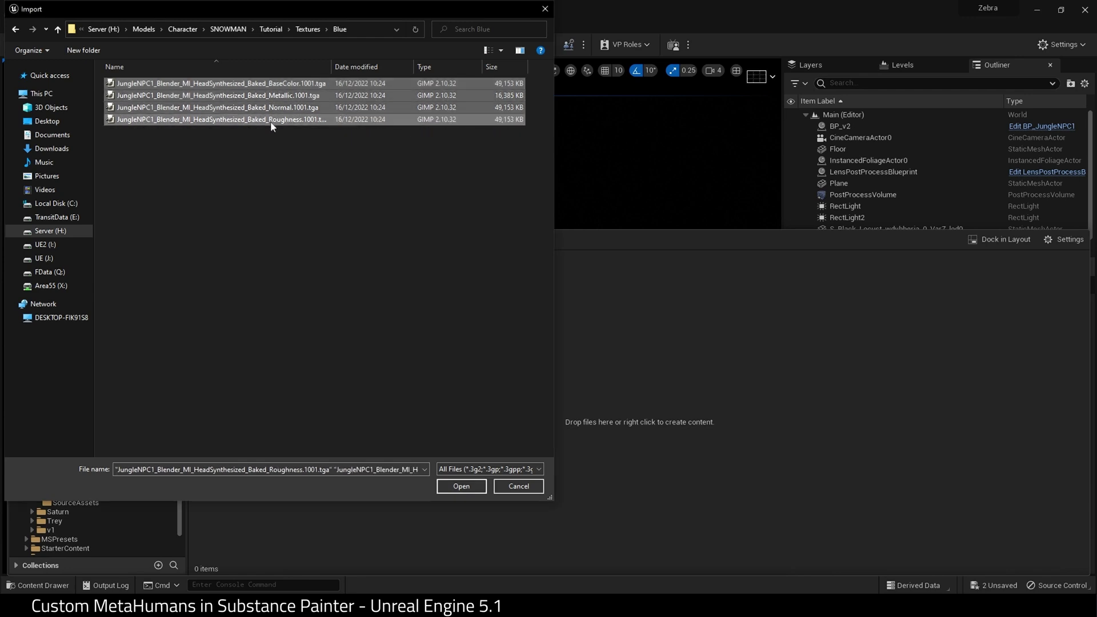
{"action": "left_click", "coordinate": [462, 487]}
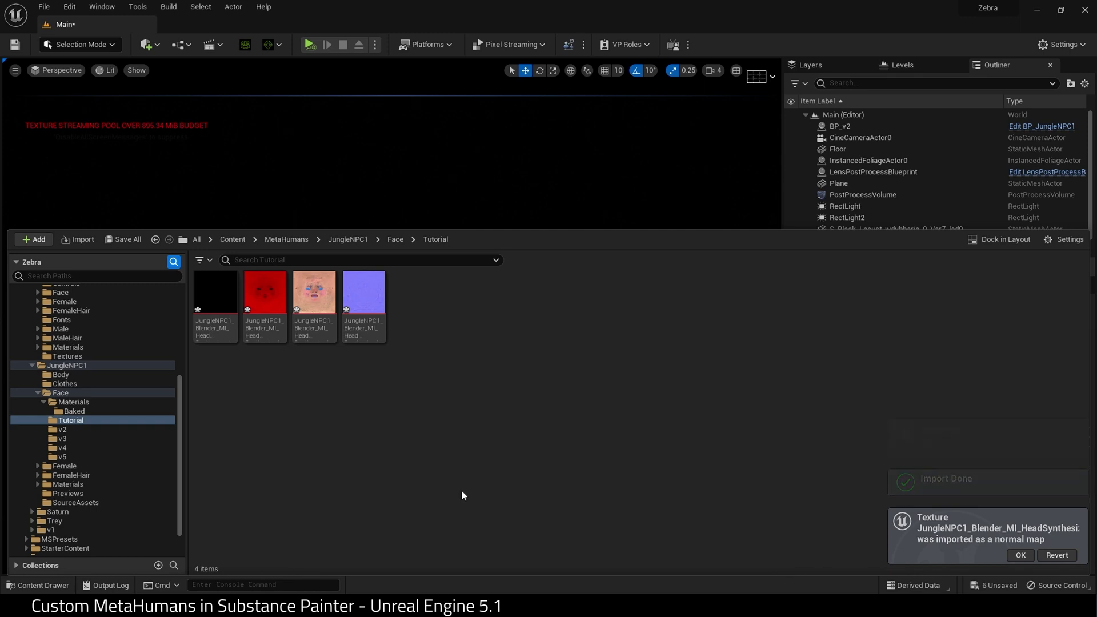
- Save all unsaved assets and levels
{"action": "left_click", "coordinate": [44, 7]}
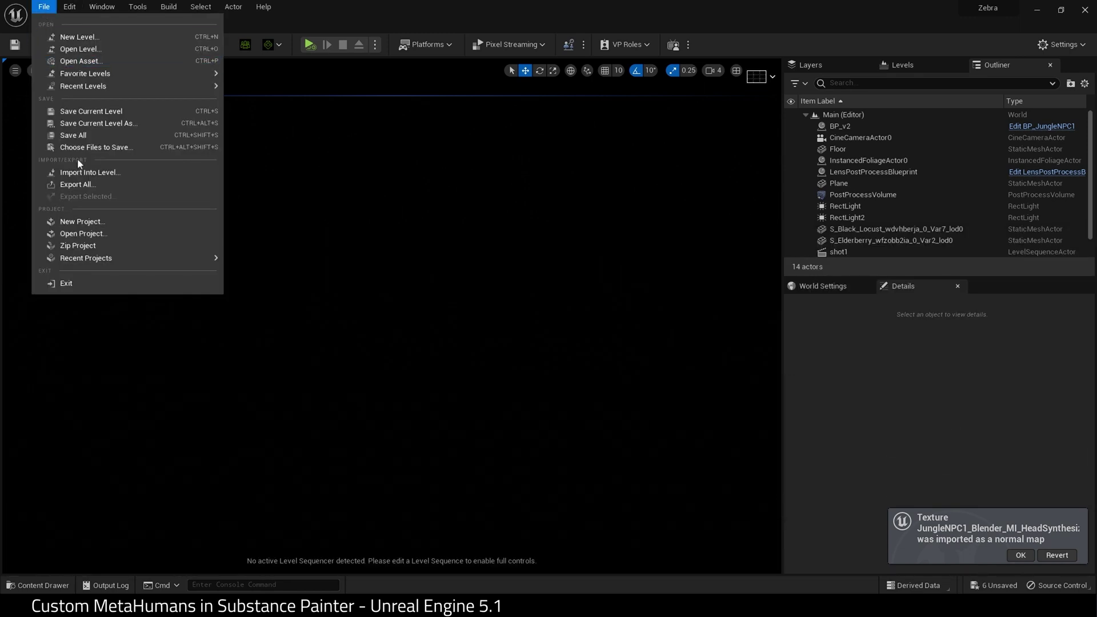
{"action": "left_click", "coordinate": [80, 136]}
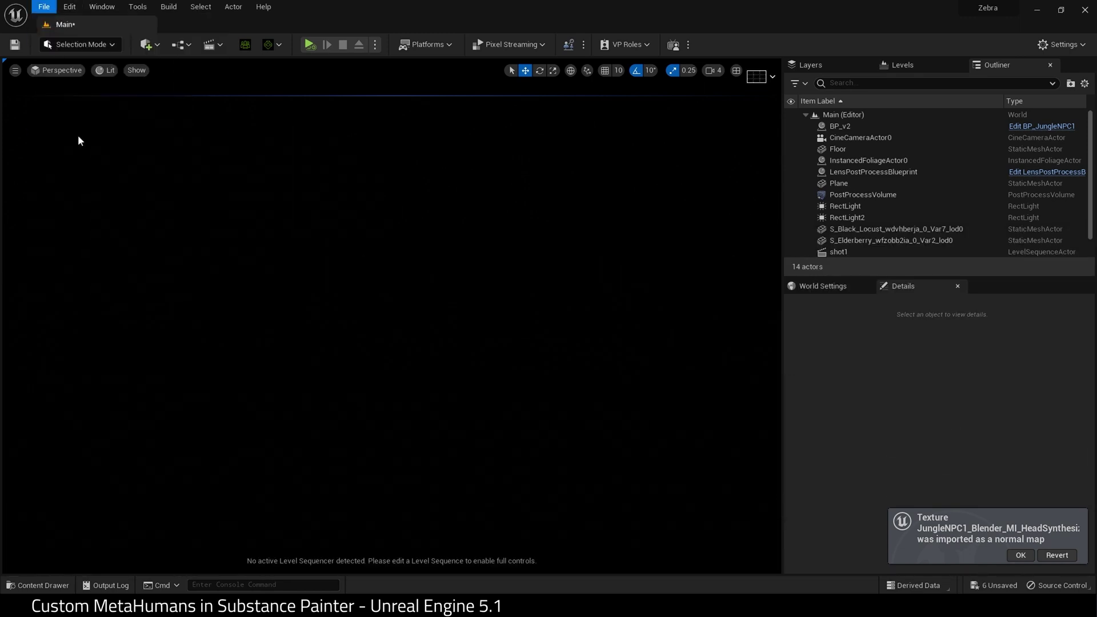
{"action": "left_click", "coordinate": [40, 585]}
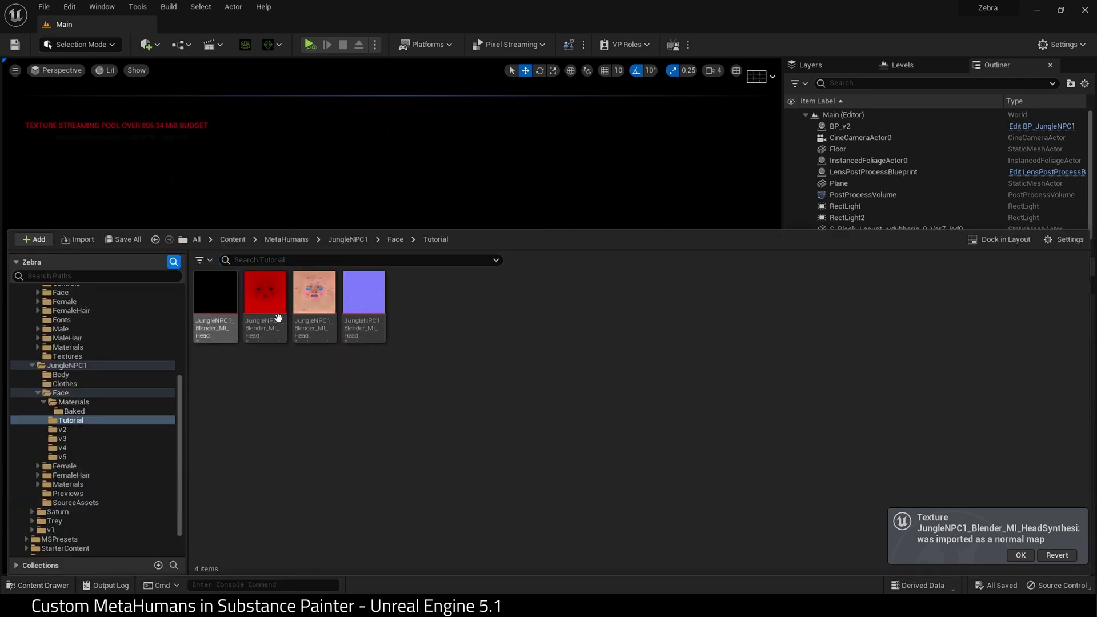
- Open the Baked_Roughness texture and preview it with blue hidden and green shown
{"action": "mouse_move", "coordinate": [262, 295]}
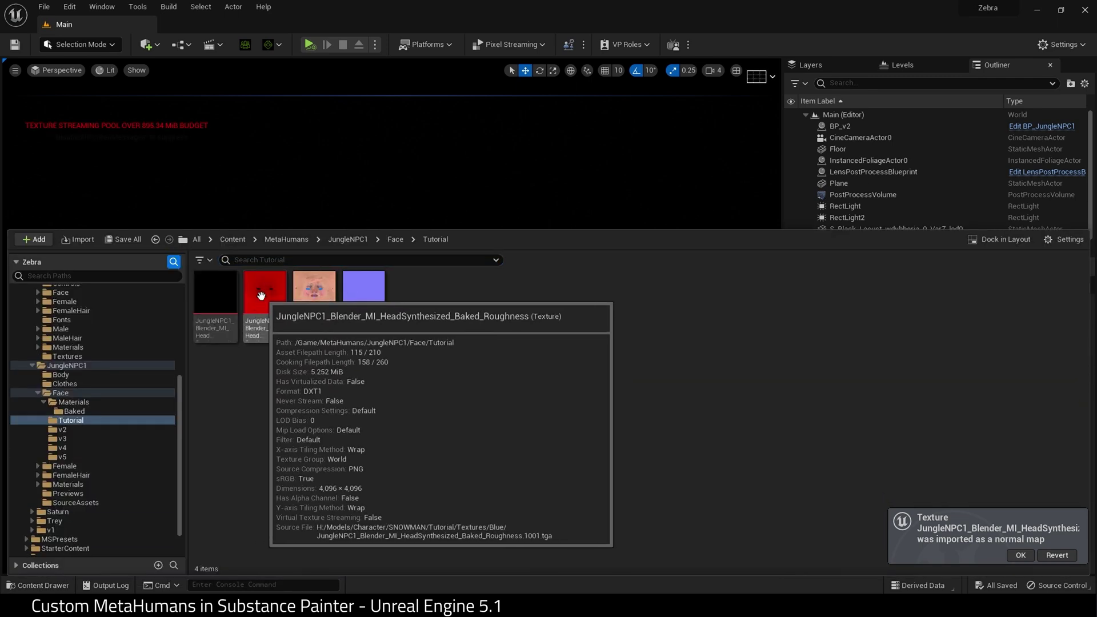
{"action": "double_click", "coordinate": [261, 295]}
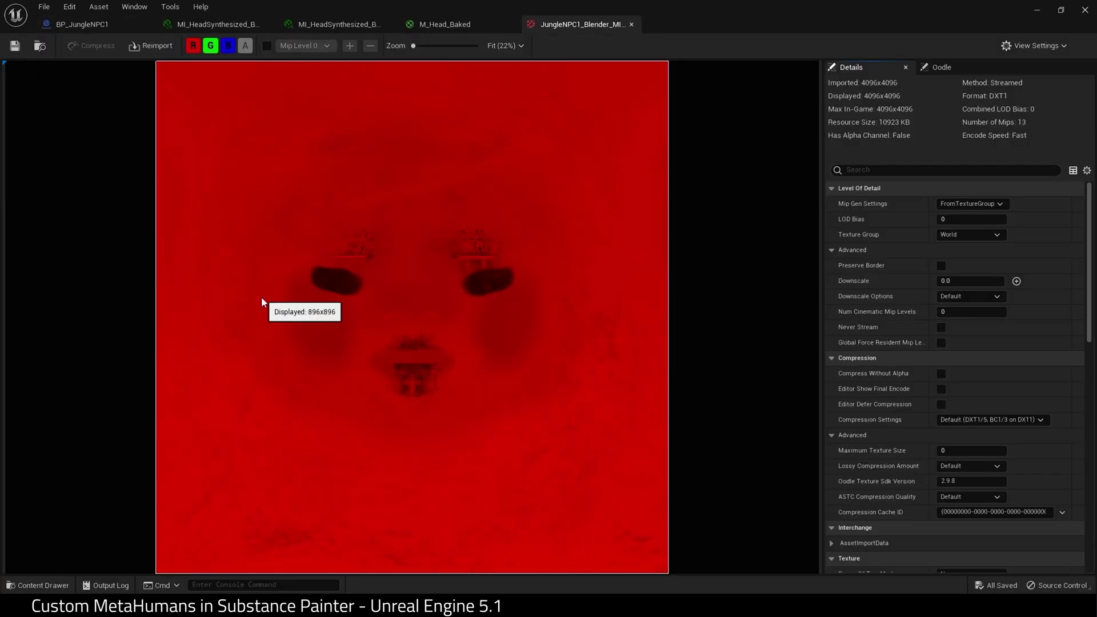
{"action": "left_click", "coordinate": [230, 47]}
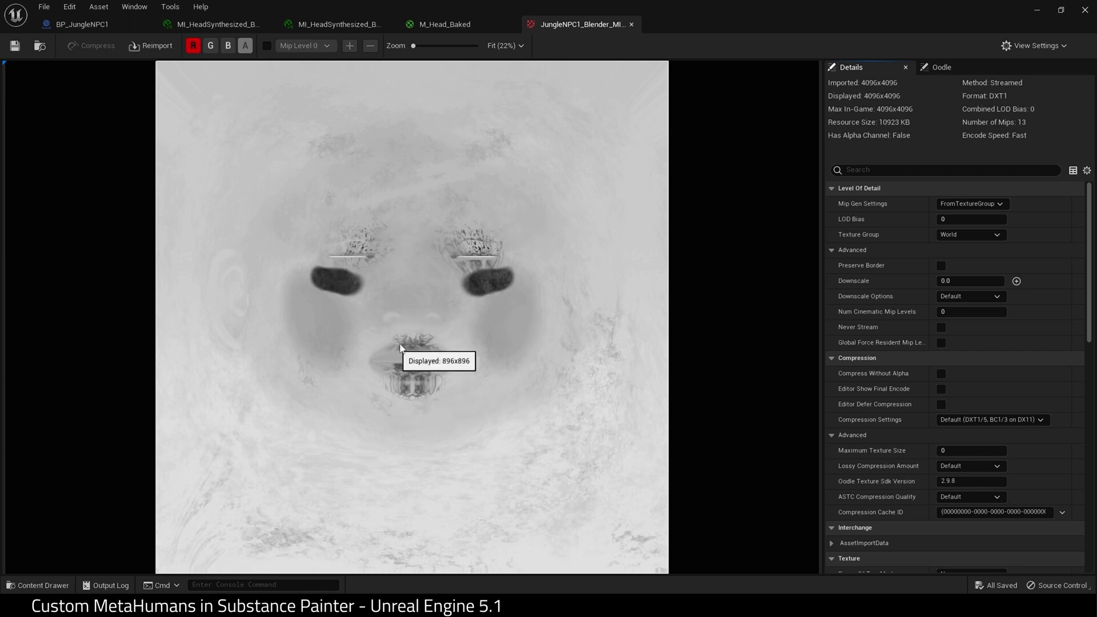
{"action": "left_click", "coordinate": [209, 49]}
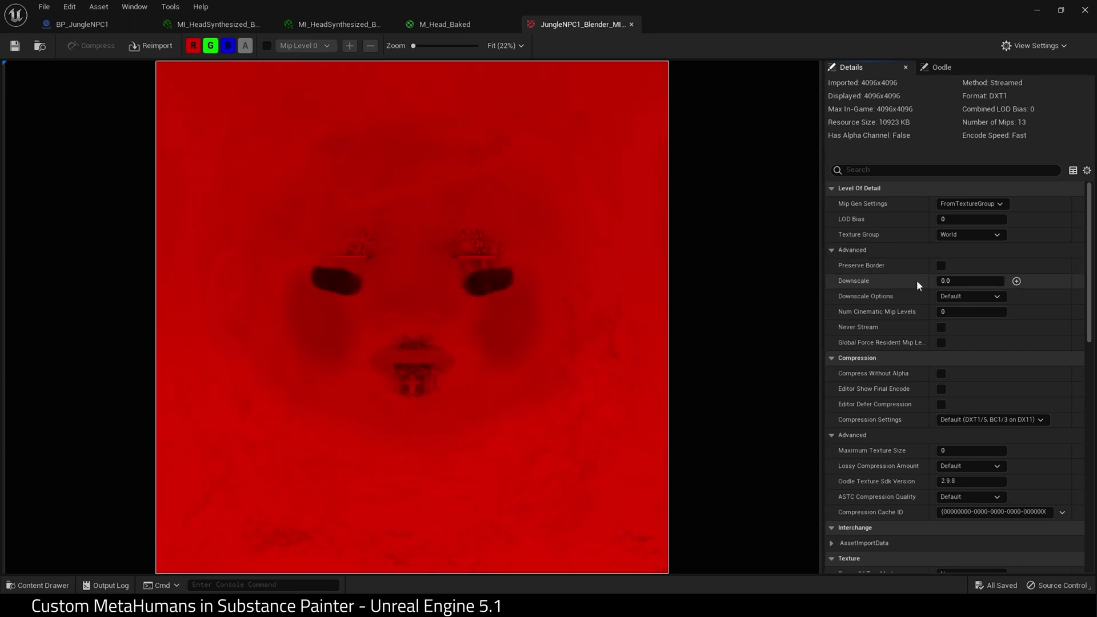
{"action": "scroll", "coordinate": [973, 338], "scroll_direction": "down", "scroll_amount": 12}
- Set the roughness texture's Composite Texture Mode to Add Normal Roughness To Green
{"action": "scroll", "coordinate": [968, 338], "scroll_direction": "down", "scroll_amount": 5}
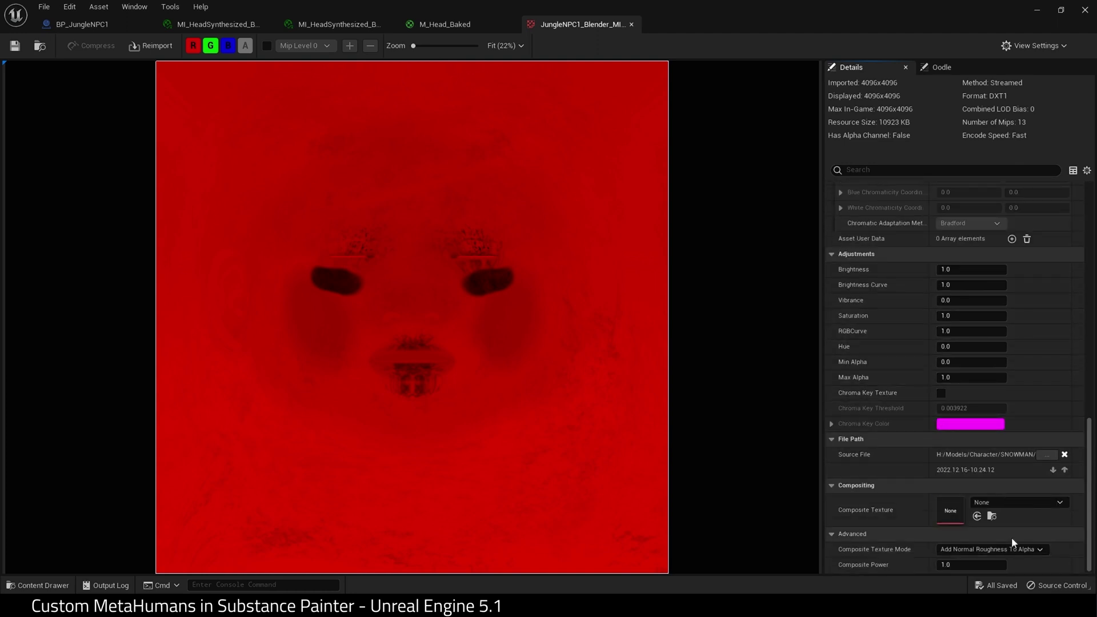
{"action": "left_click", "coordinate": [831, 534]}
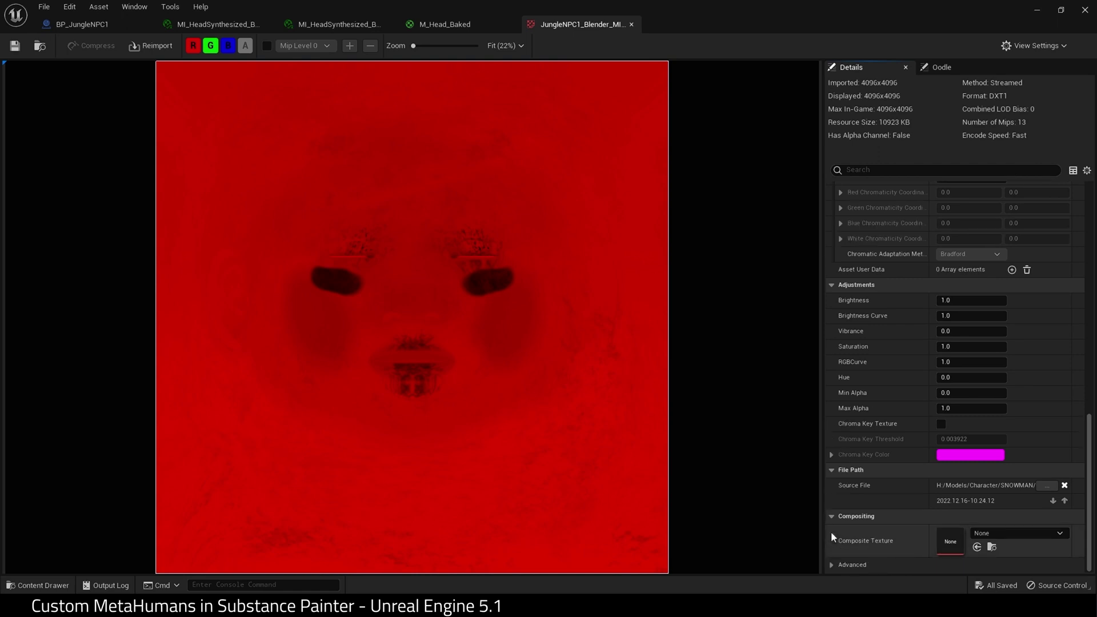
{"action": "left_click", "coordinate": [831, 565]}
{"action": "left_click", "coordinate": [1016, 550]}
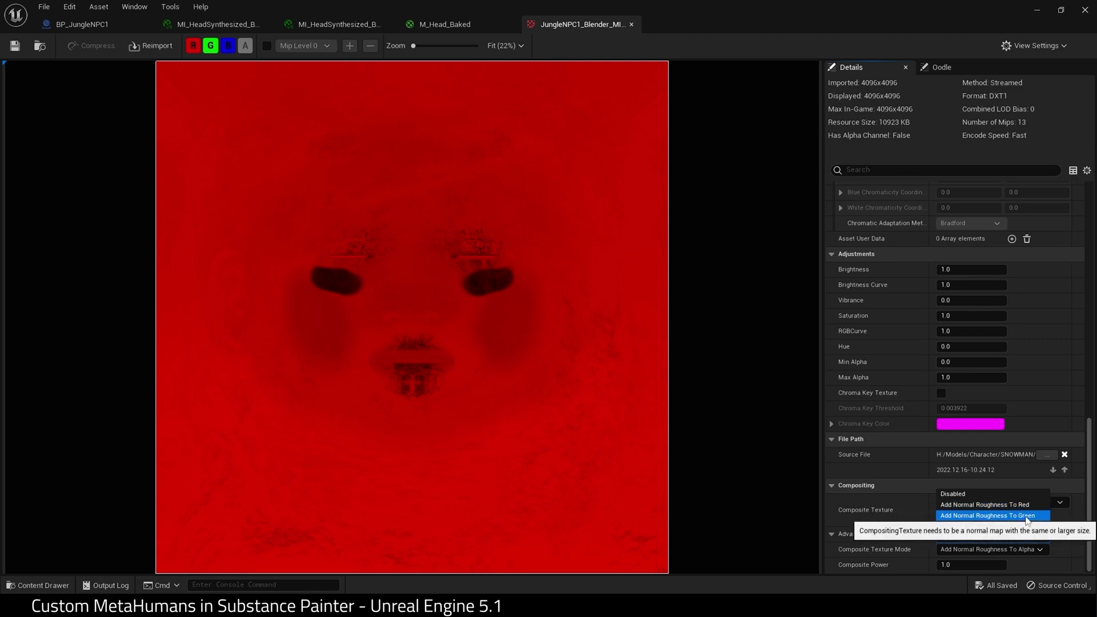
{"action": "left_click", "coordinate": [1026, 516]}
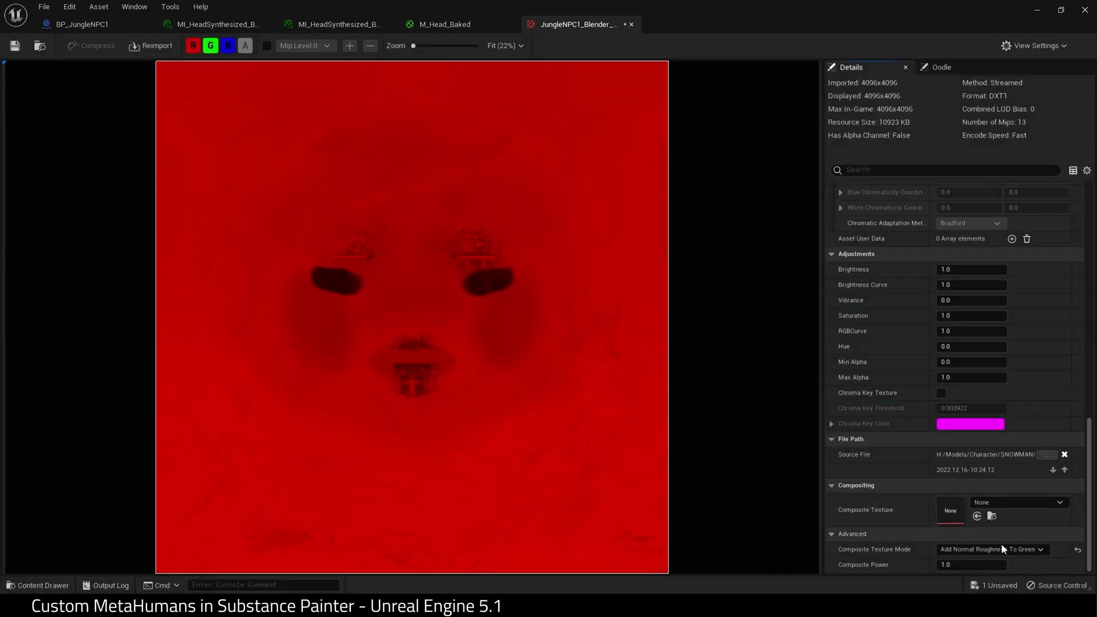
- Assign the baked Normal texture as the Composite Texture, then Save All
{"action": "left_click", "coordinate": [1006, 505]}
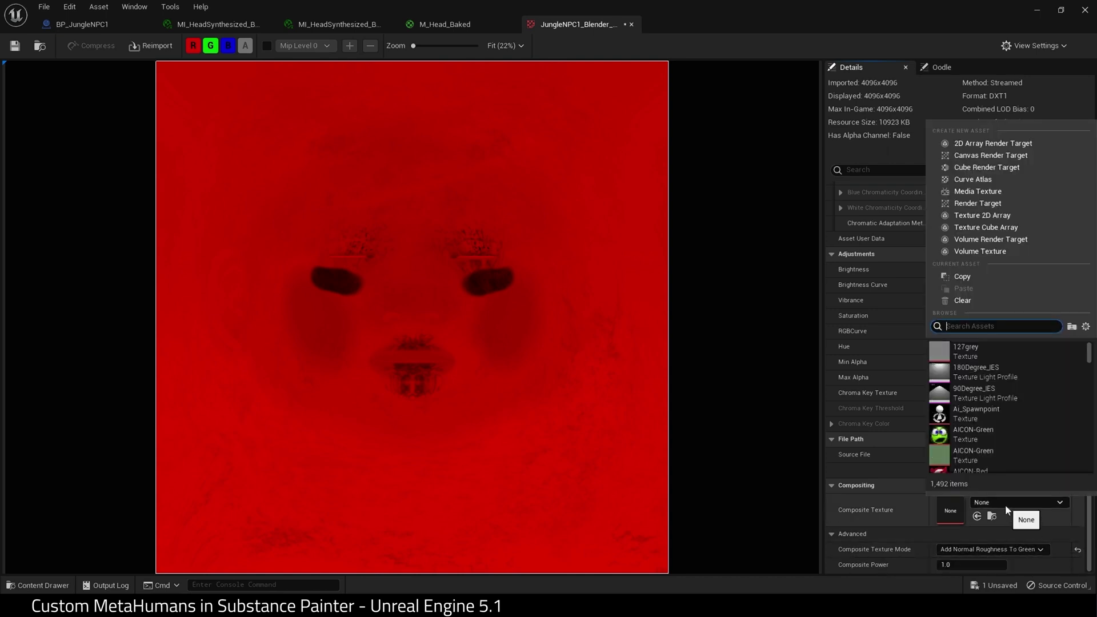
{"action": "left_click", "coordinate": [1006, 505]}
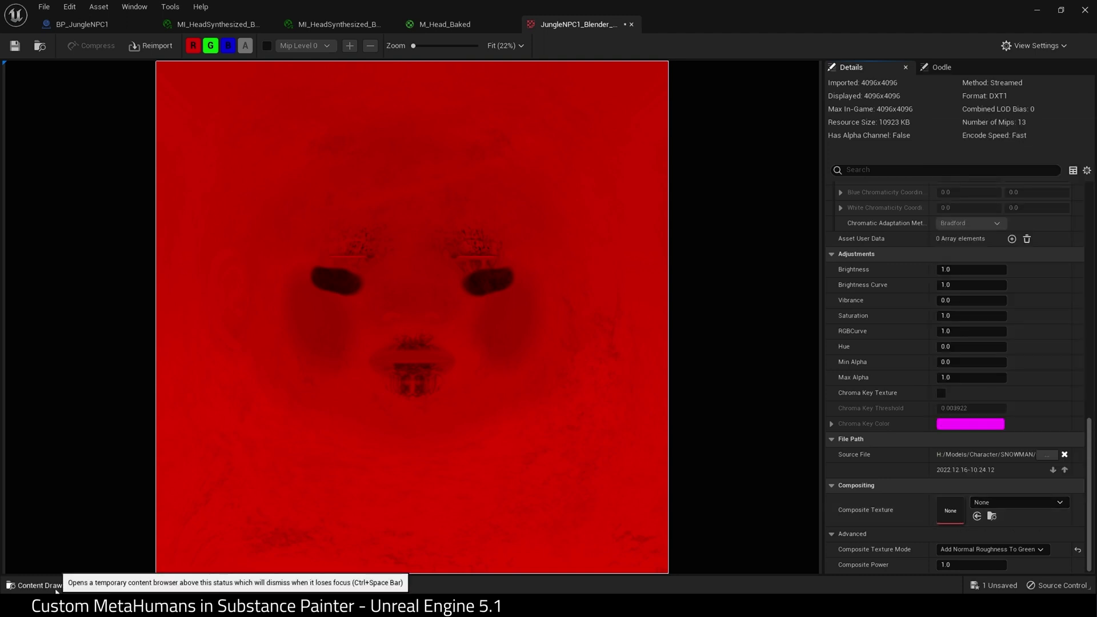
{"action": "left_click", "coordinate": [37, 585]}
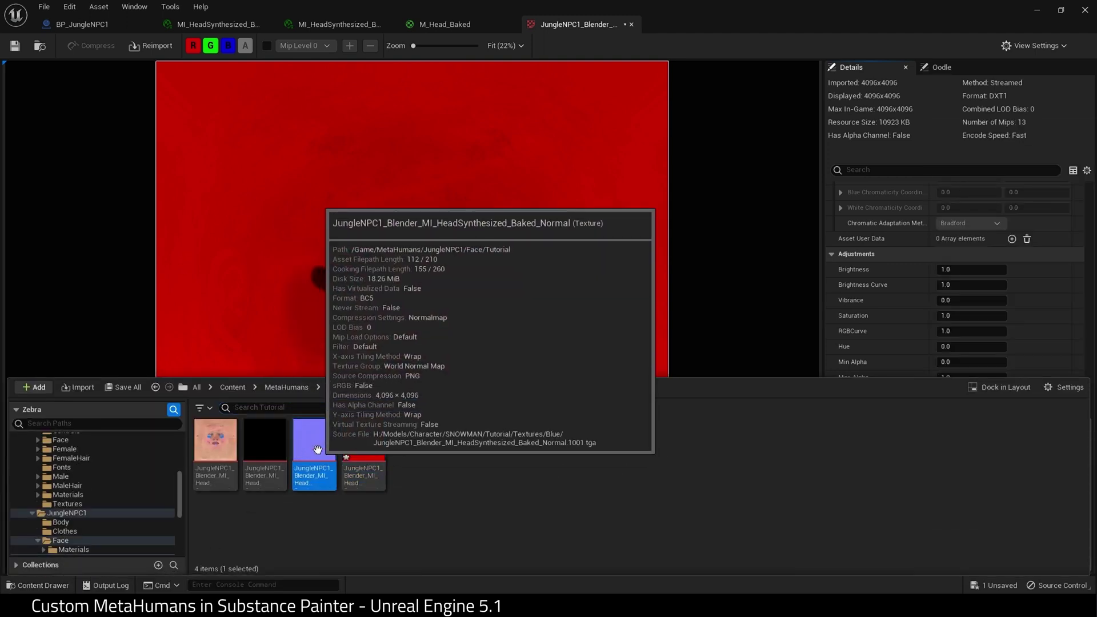
{"action": "left_click", "coordinate": [953, 449]}
{"action": "left_click", "coordinate": [976, 516]}
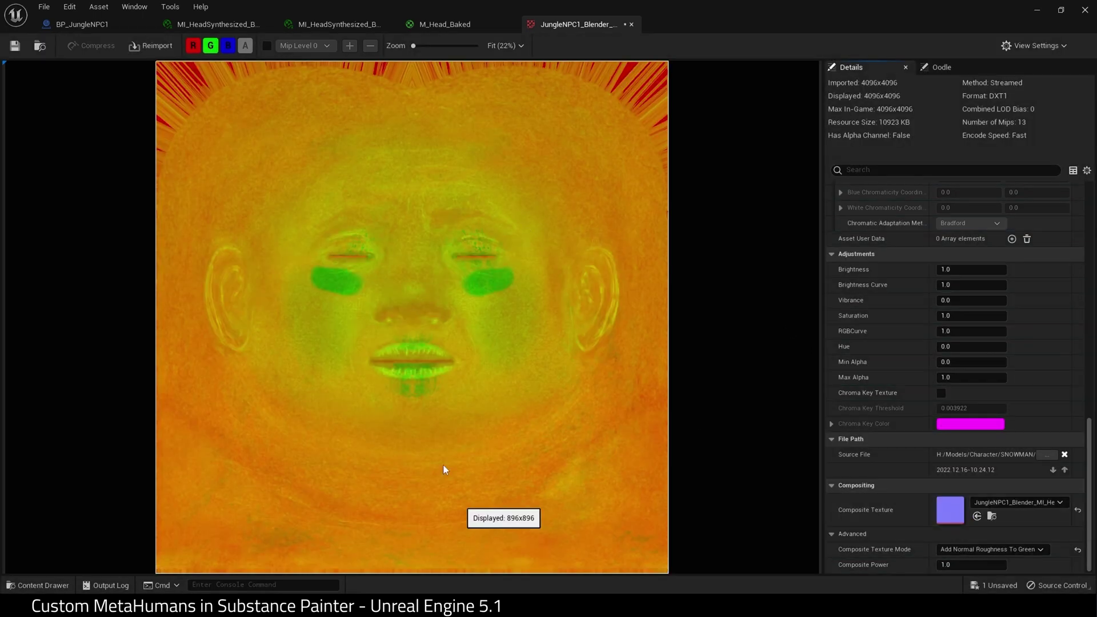
{"action": "left_click", "coordinate": [44, 7]}
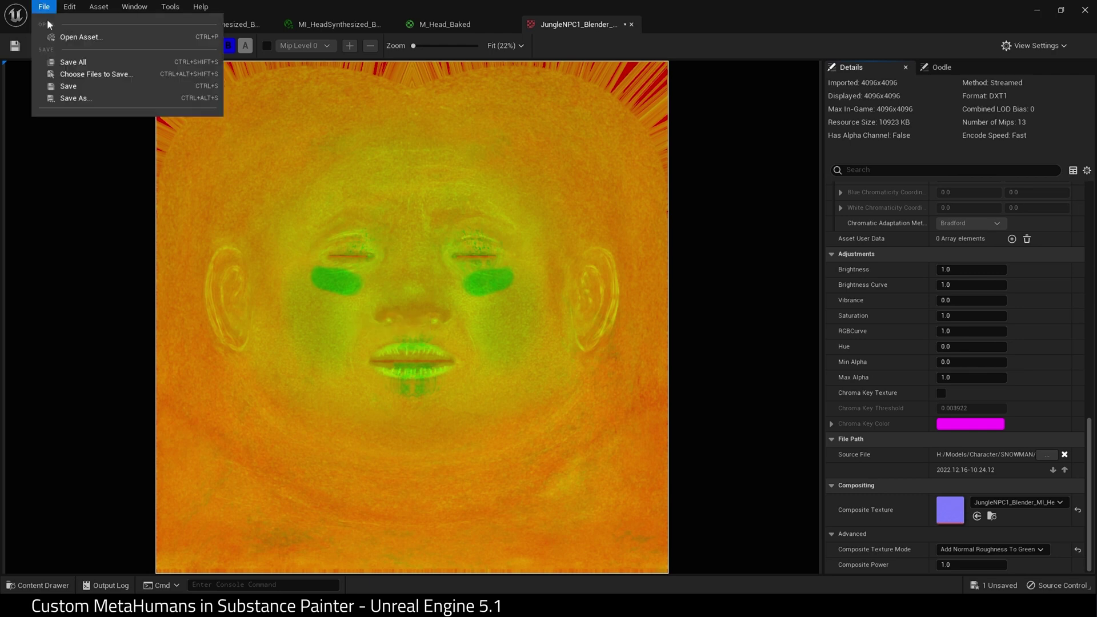
{"action": "left_click", "coordinate": [62, 63]}
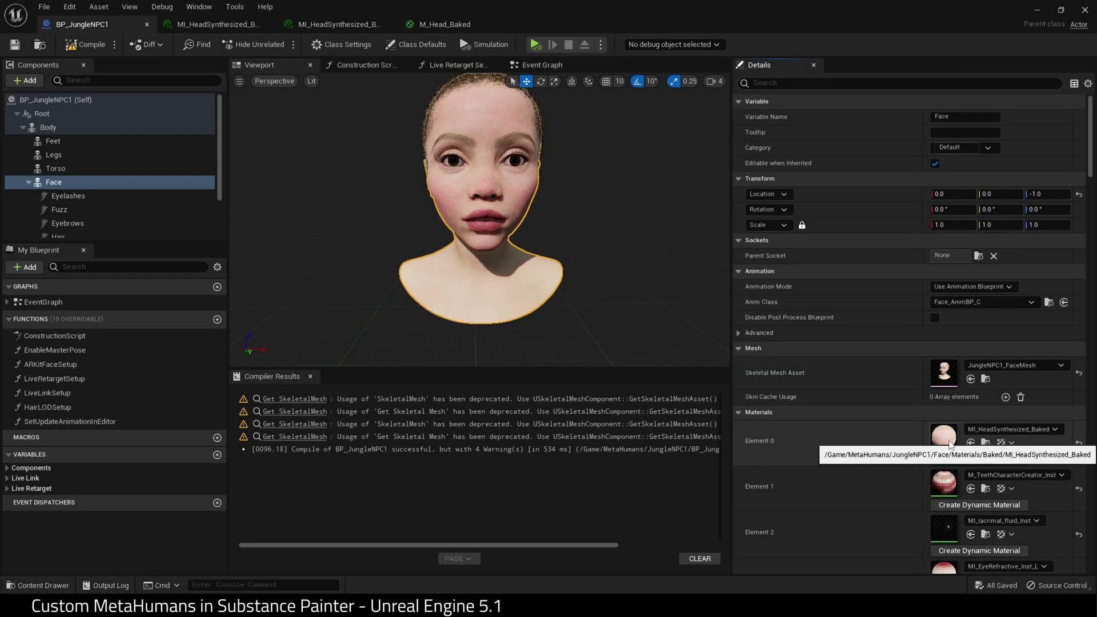
- Open the MI_HeadSynthesized material instance and orbit its preview sphere
{"action": "double_click", "coordinate": [943, 448]}
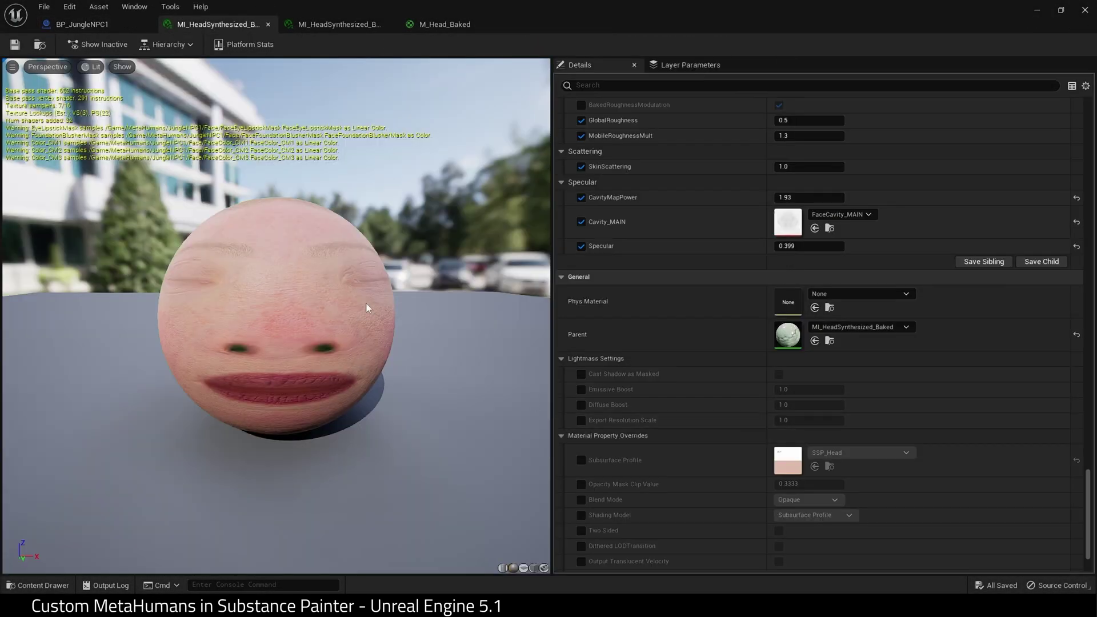
{"action": "left_click_drag", "start_coordinate": [352, 305], "coordinate": [326, 332]}
{"action": "scroll", "coordinate": [941, 313], "scroll_direction": "up", "scroll_amount": 8}
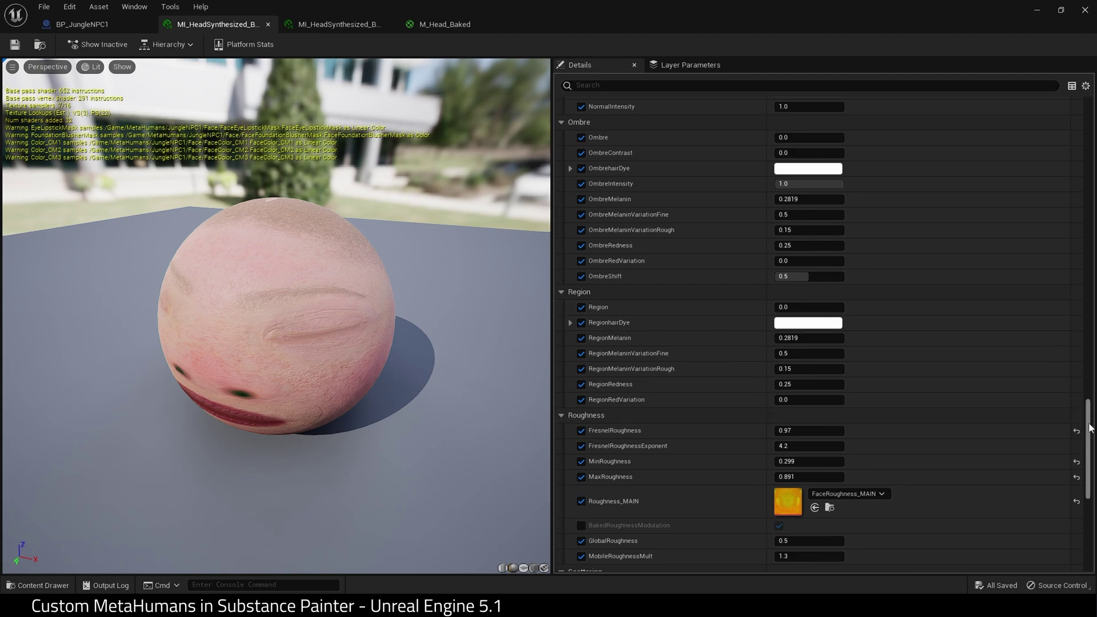
{"action": "left_click_drag", "start_coordinate": [1088, 426], "coordinate": [1057, 42]}
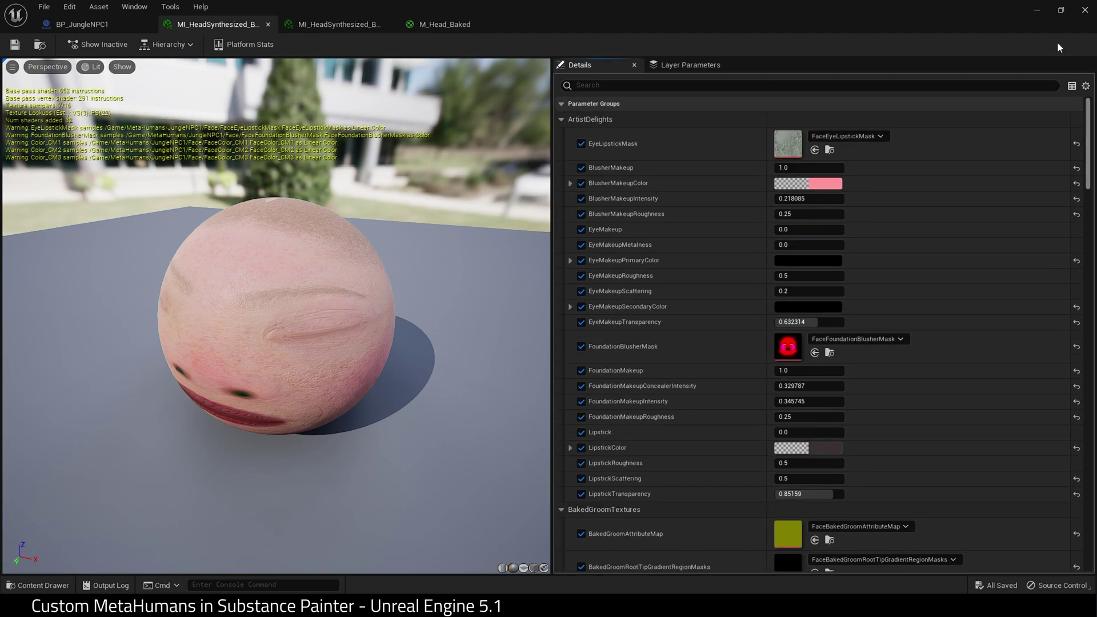
- Filter Details by 'base color' and assign the baked BaseColor texture to Color_MAIN
{"action": "left_click", "coordinate": [781, 89]}
{"action": "type", "text": "base color"}
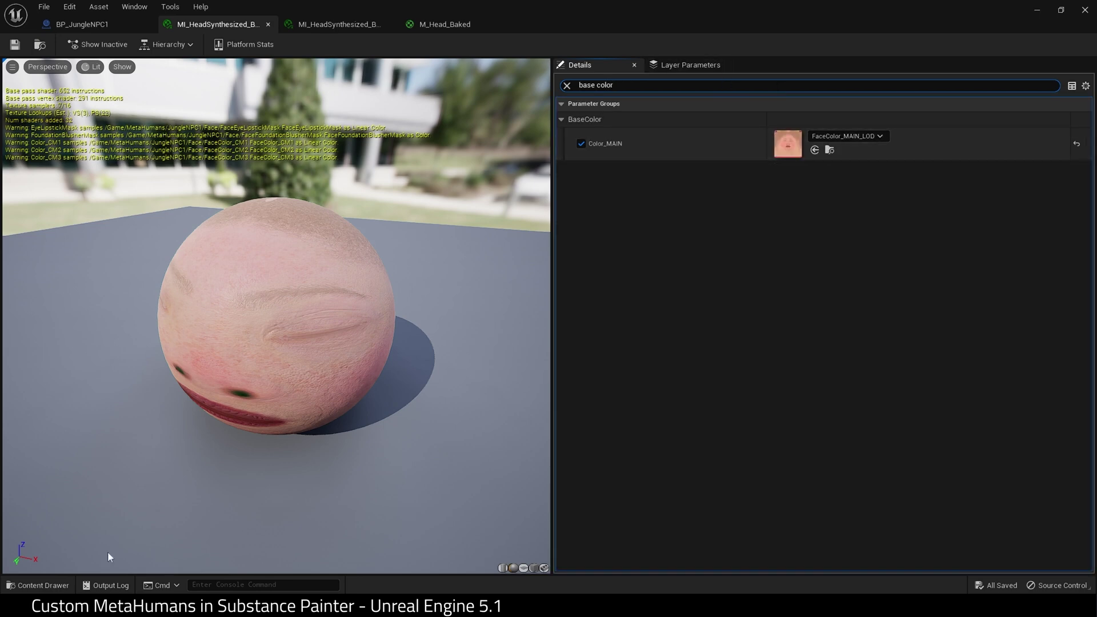
{"action": "left_click", "coordinate": [57, 588]}
{"action": "left_click", "coordinate": [215, 420]}
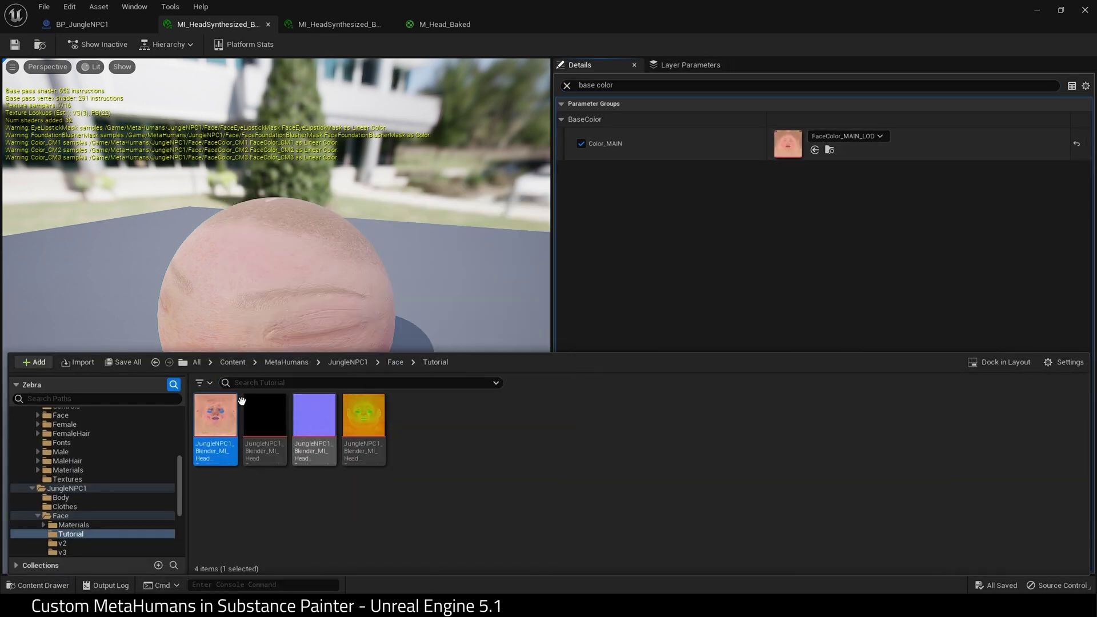
{"action": "left_click", "coordinate": [814, 150]}
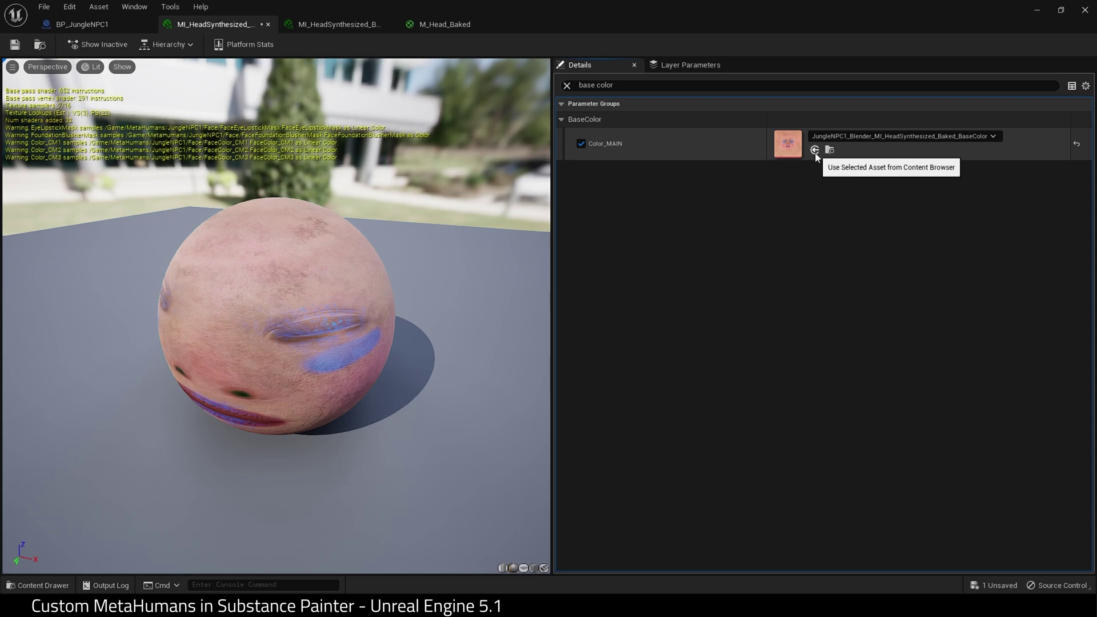
{"action": "double_click", "coordinate": [740, 86]}
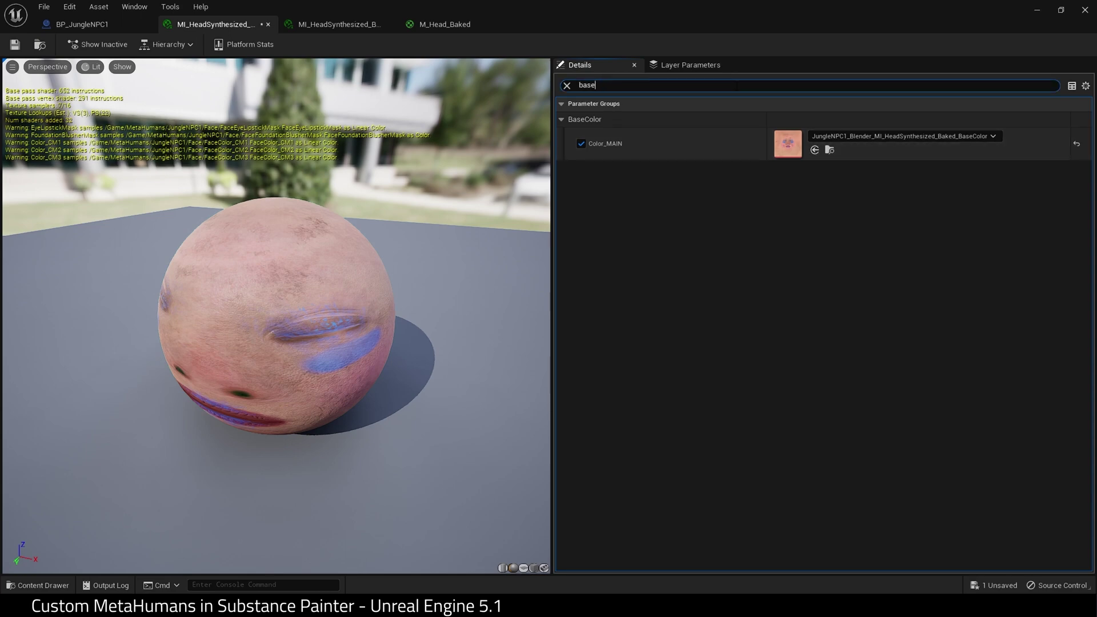
- Filter Details by 'roughnes' and assign the baked Roughness texture to Roughness_MAIN
{"action": "key", "text": "BackSpace"}
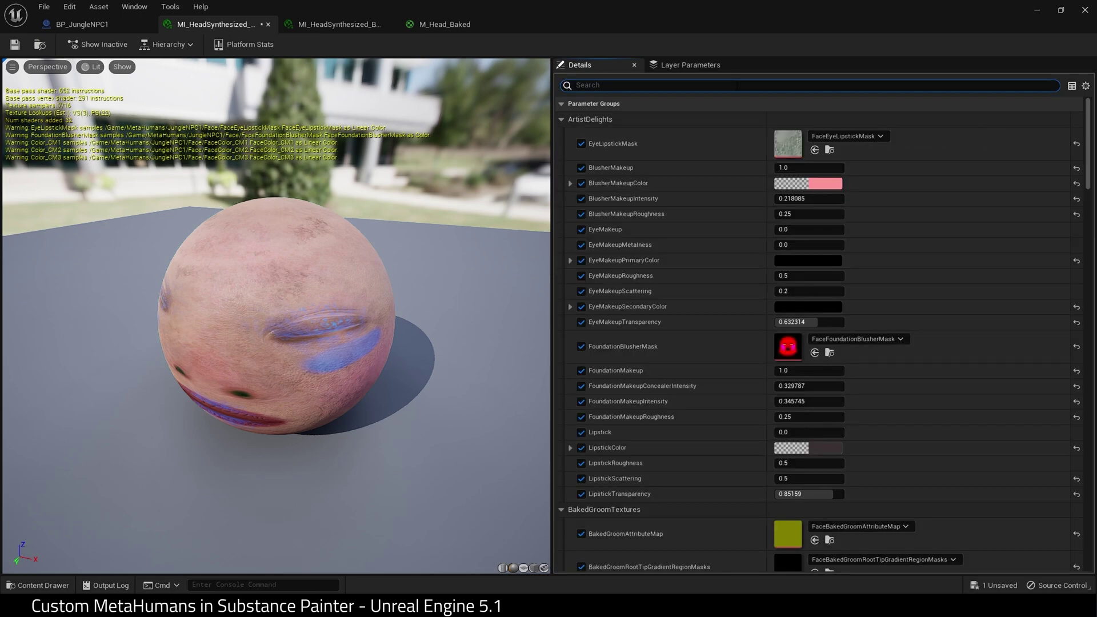
{"action": "type", "text": "roughness"}
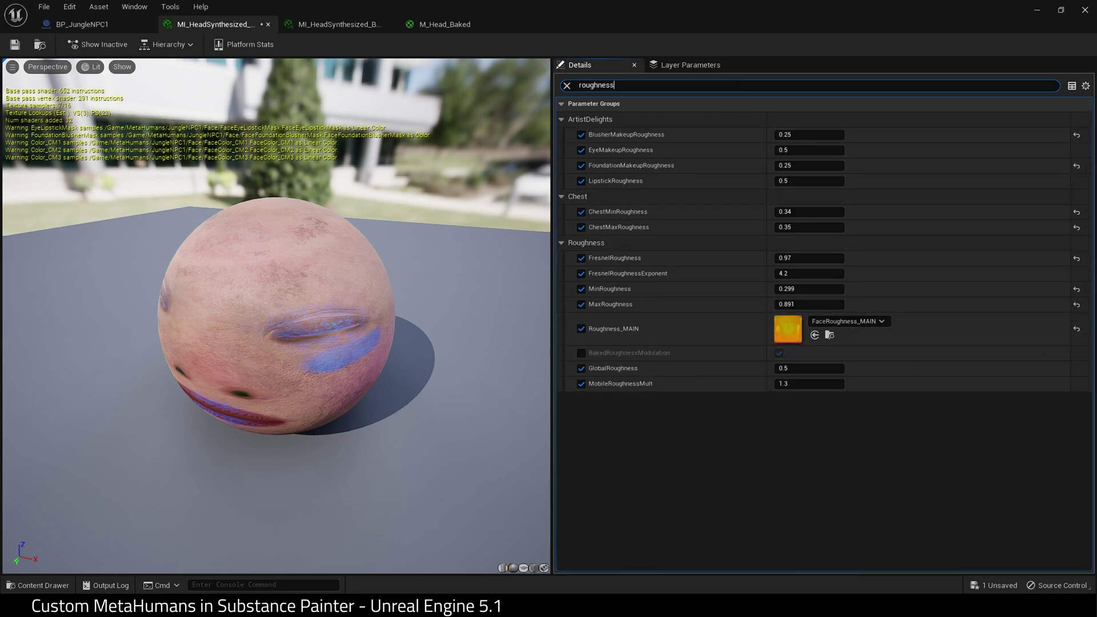
{"action": "left_click", "coordinate": [37, 585]}
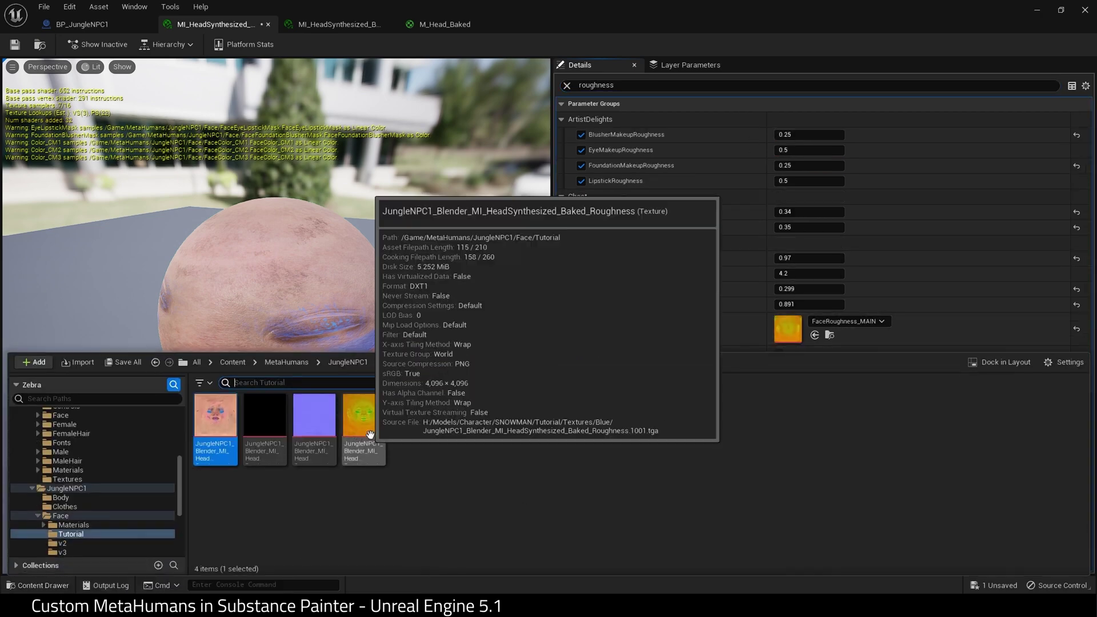
{"action": "left_click", "coordinate": [728, 321]}
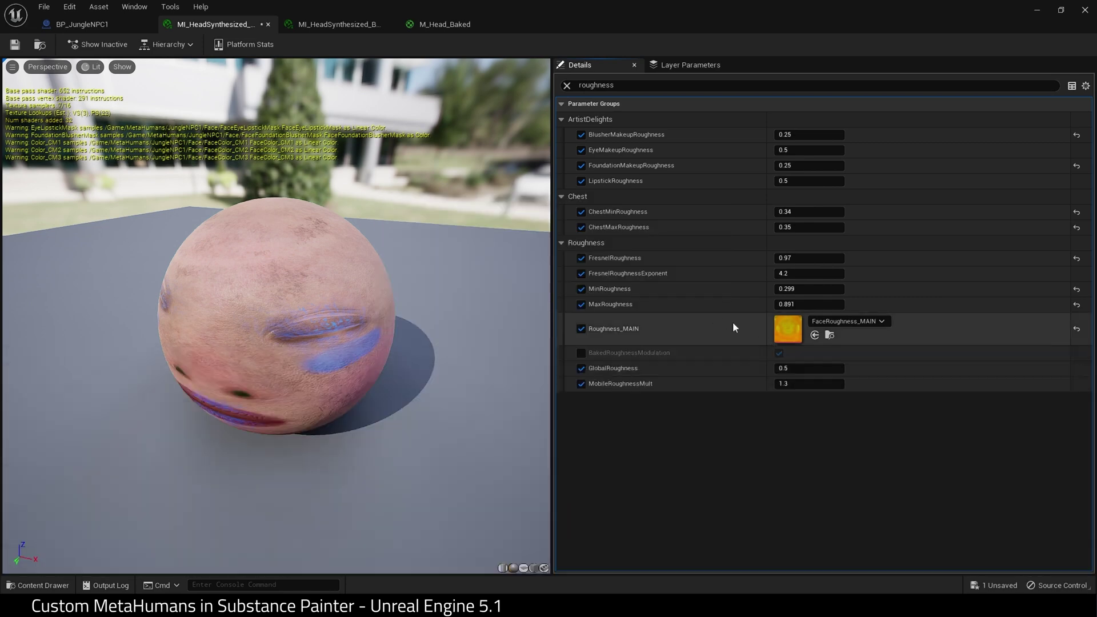
{"action": "left_click", "coordinate": [815, 336]}
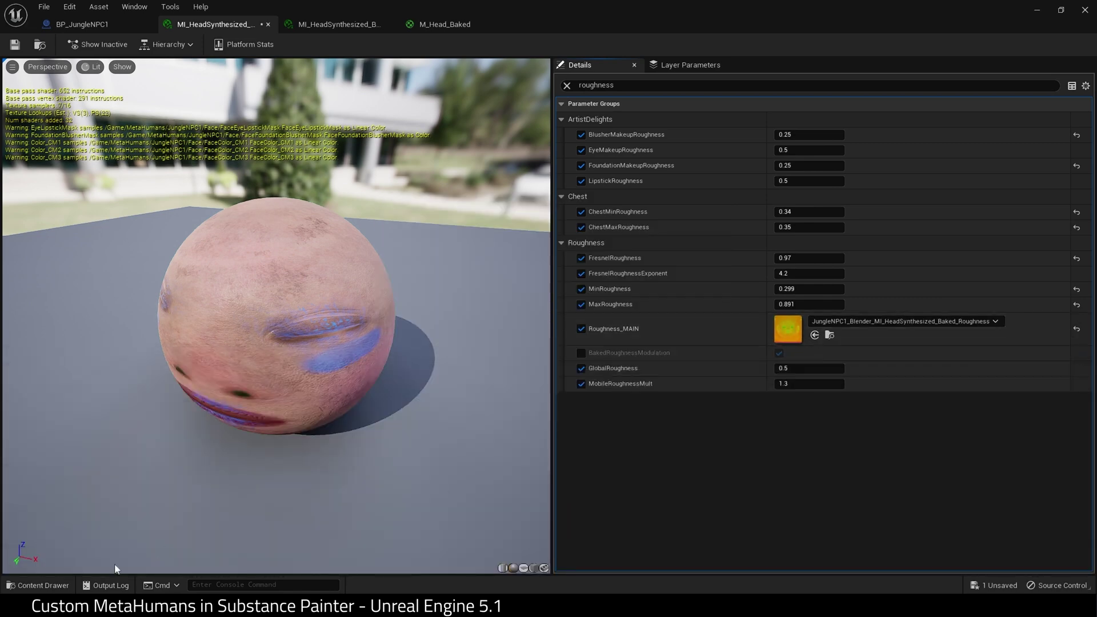
- Select the baked Normal texture in the Tutorial folder of the Content Drawer
{"action": "left_click", "coordinate": [61, 586]}
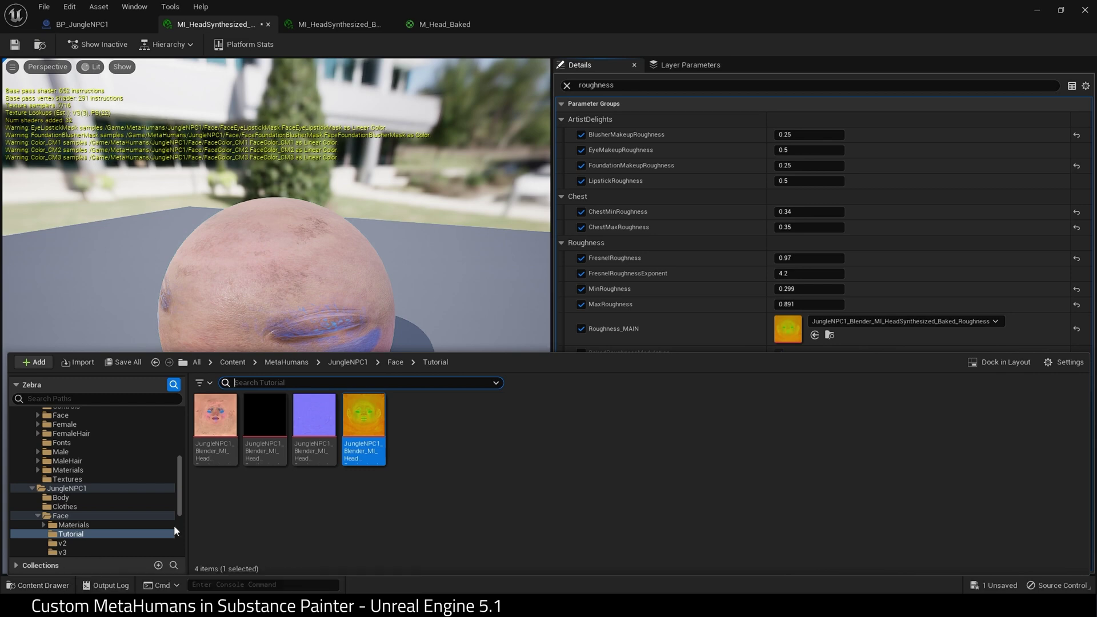
{"action": "mouse_move", "coordinate": [268, 423]}
{"action": "mouse_move", "coordinate": [314, 454]}
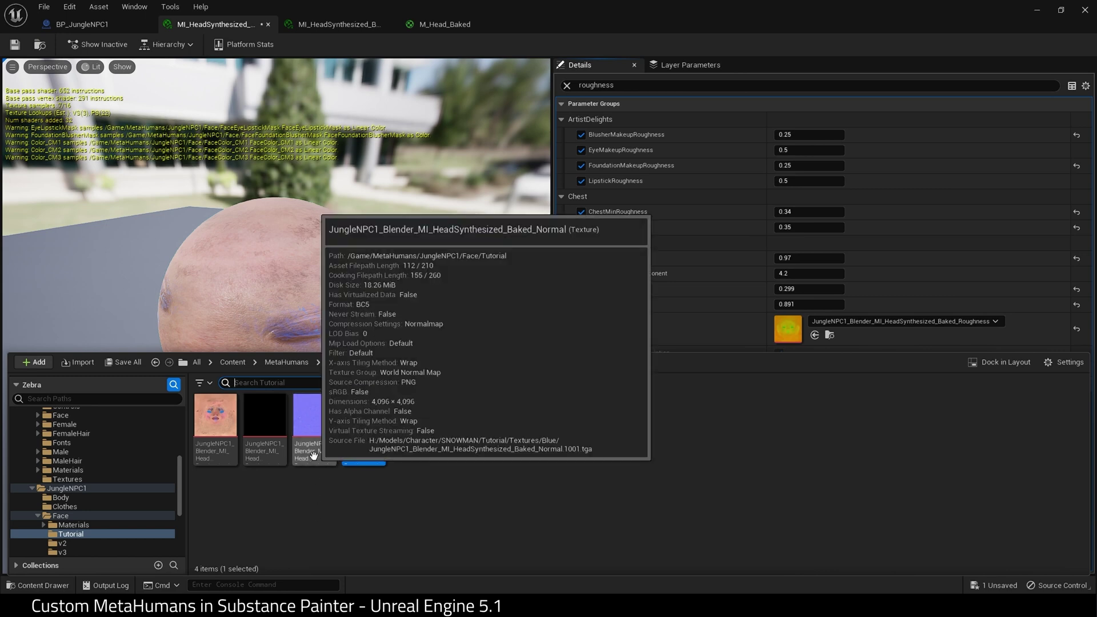
{"action": "left_click", "coordinate": [313, 454]}
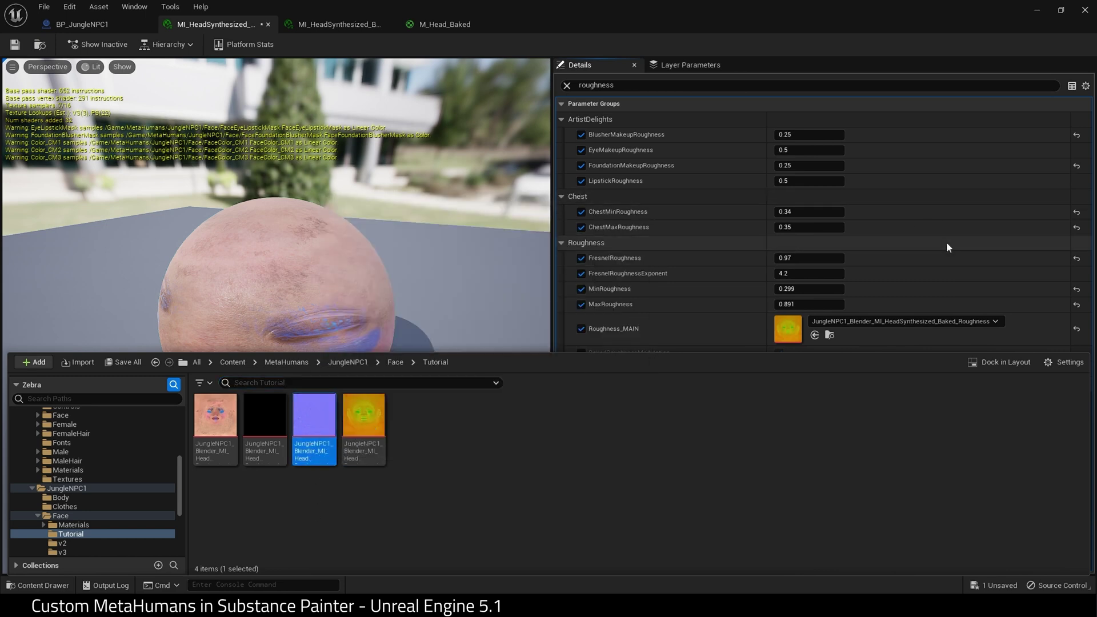
- Assign the baked Normal texture to Normal_MAIN and save the face material instance
{"action": "left_click", "coordinate": [696, 87]}
{"action": "key", "text": "BackSpace"}
{"action": "type", "text": "normal"}
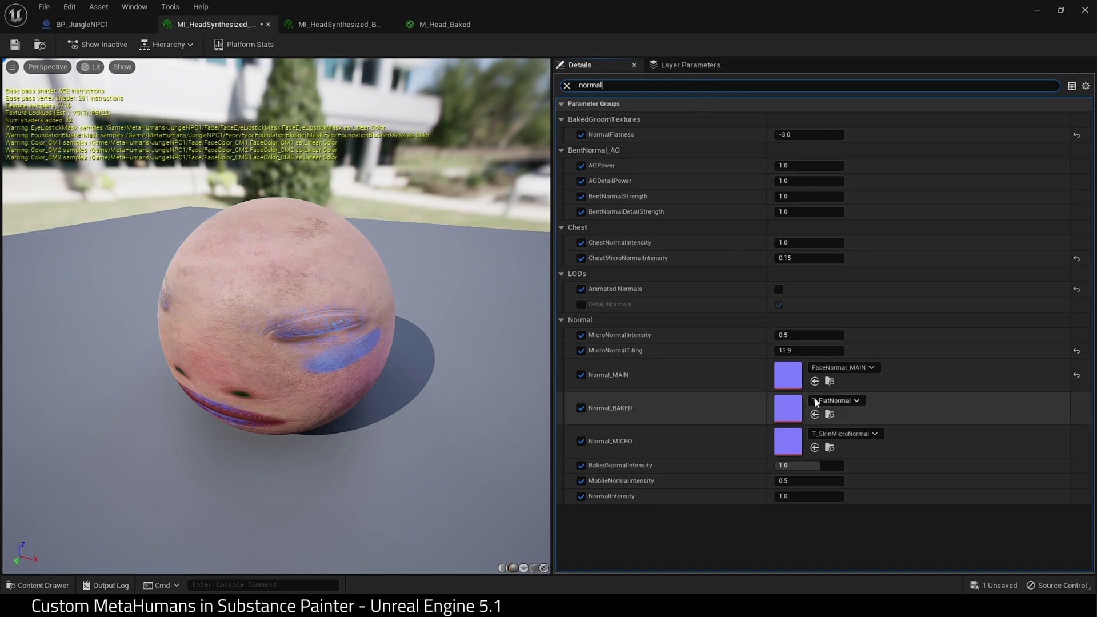
{"action": "left_click", "coordinate": [815, 381]}
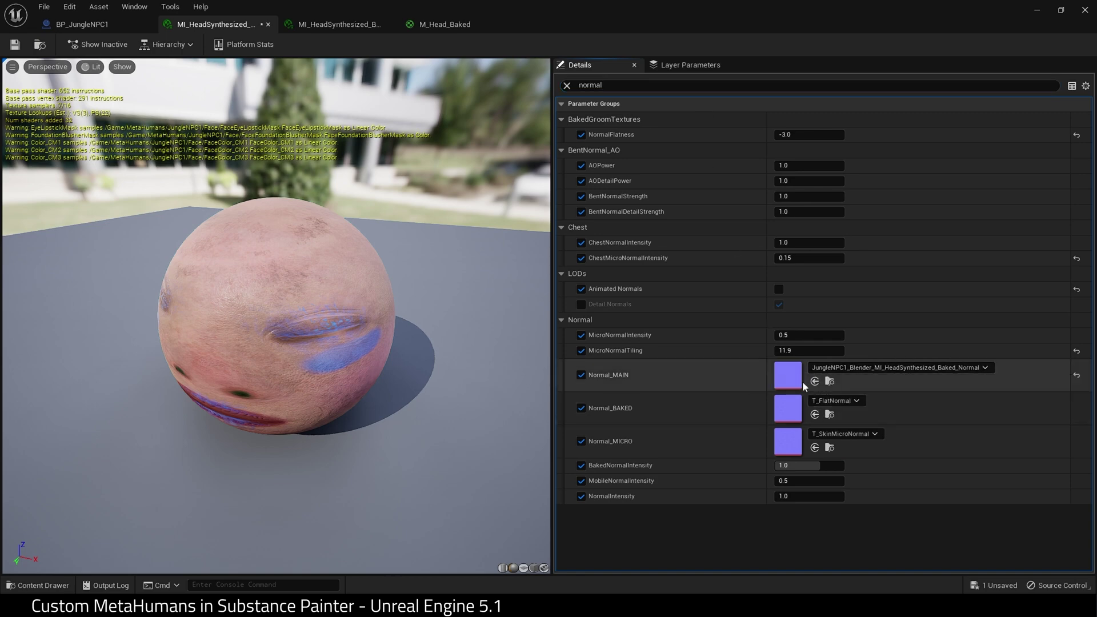
{"action": "left_click_drag", "start_coordinate": [334, 355], "coordinate": [280, 308]}
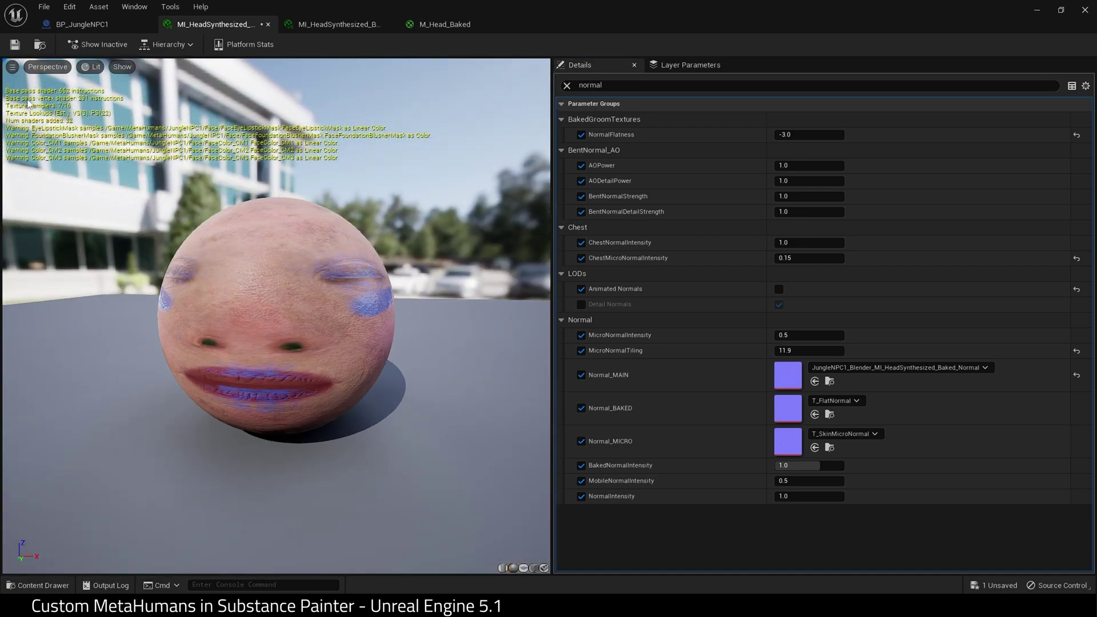
{"action": "left_click", "coordinate": [14, 44]}
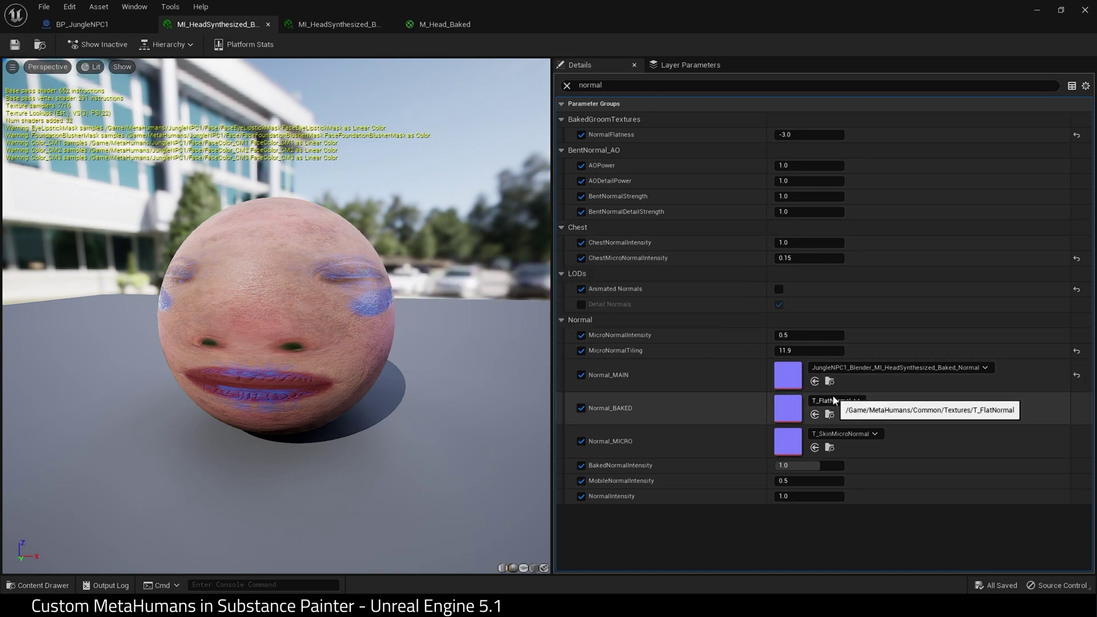
- Set BlusherMakeup to 0.0, save the material, and return to BP_JungleNPC1
{"action": "left_click", "coordinate": [573, 86]}
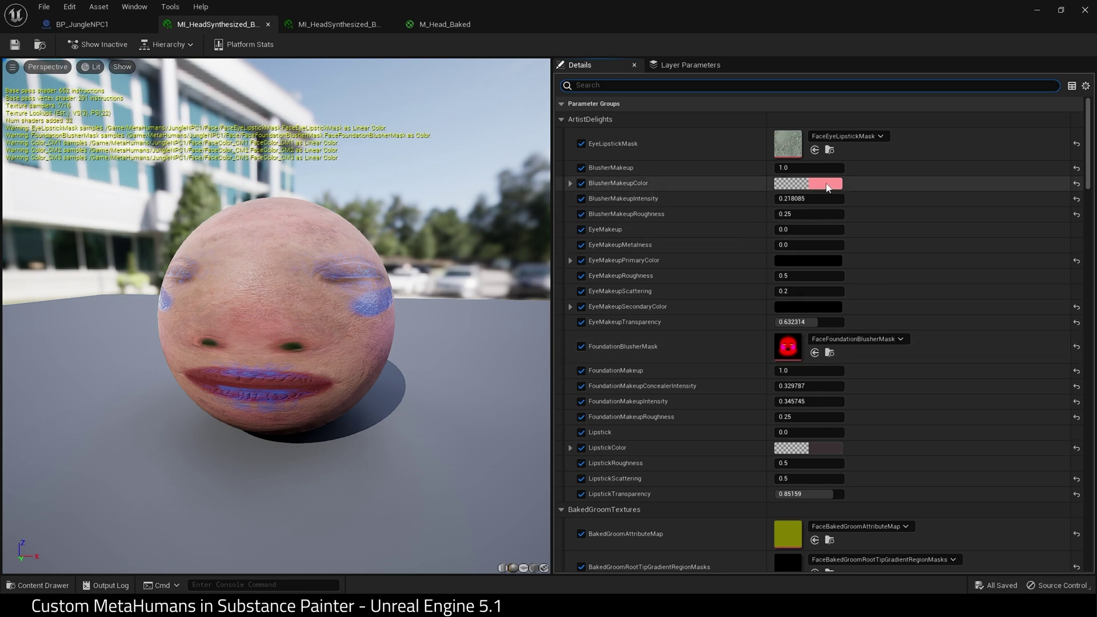
{"action": "left_click_drag", "start_coordinate": [811, 168], "coordinate": [806, 167]}
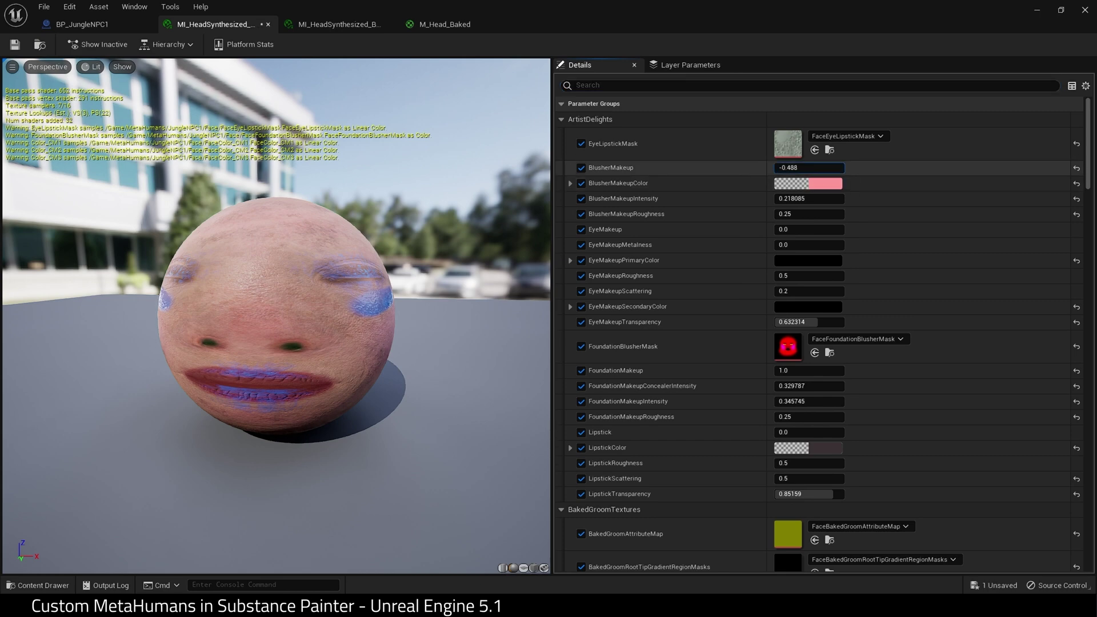
{"action": "left_click", "coordinate": [798, 168]}
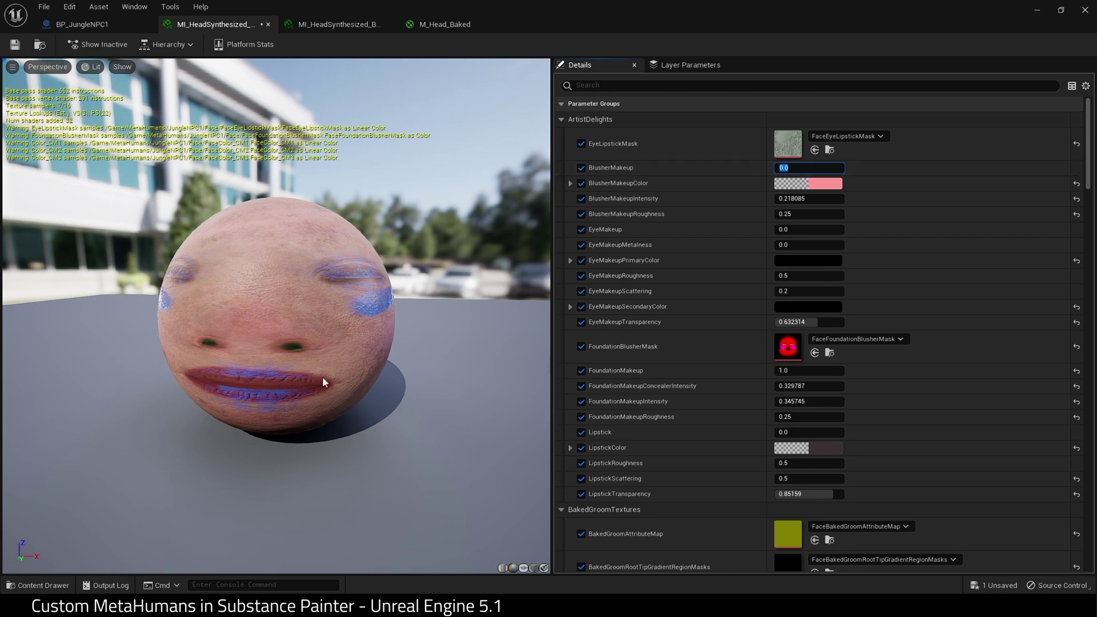
{"action": "left_click", "coordinate": [15, 44]}
{"action": "left_click", "coordinate": [106, 27]}
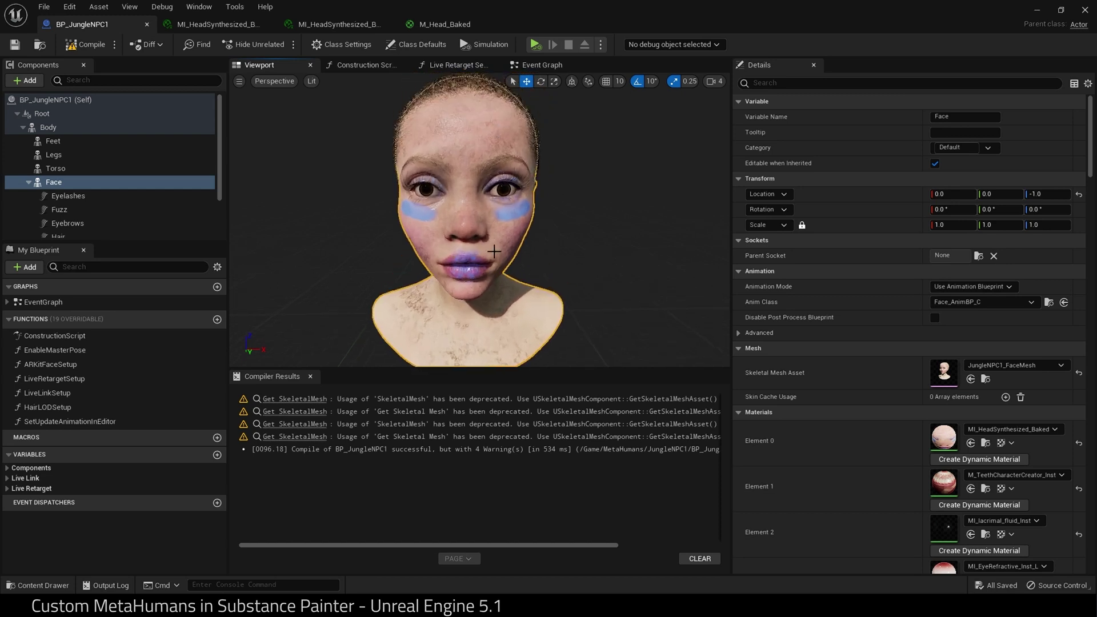
- Leave the editor for the creator's support page and start a £5 support
{"action": "left_click", "coordinate": [43, 7]}
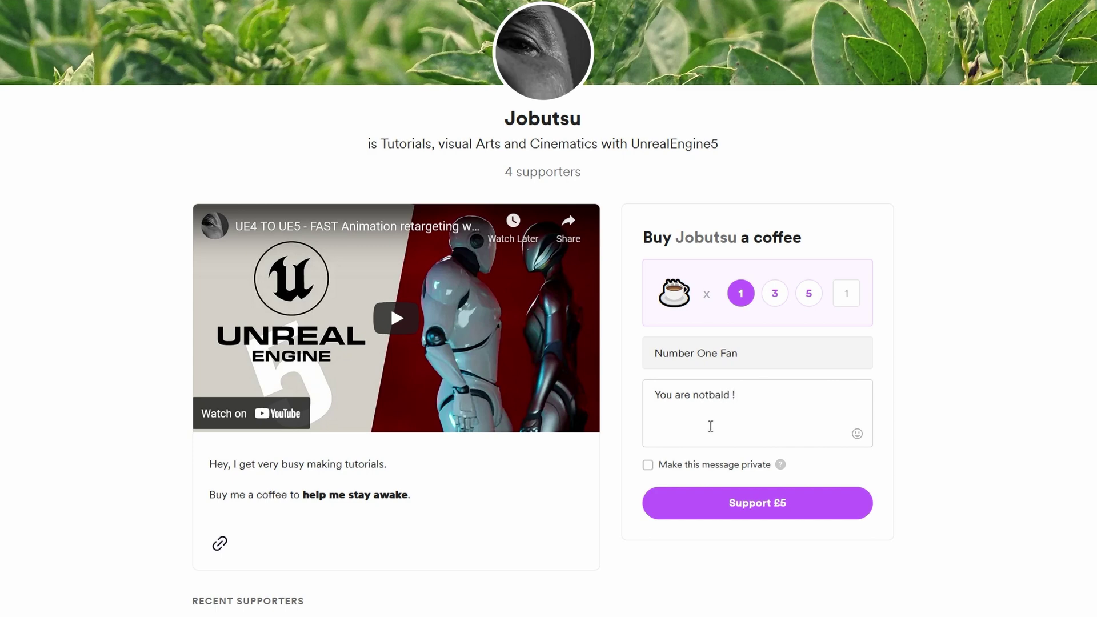
{"action": "left_click", "coordinate": [737, 509]}
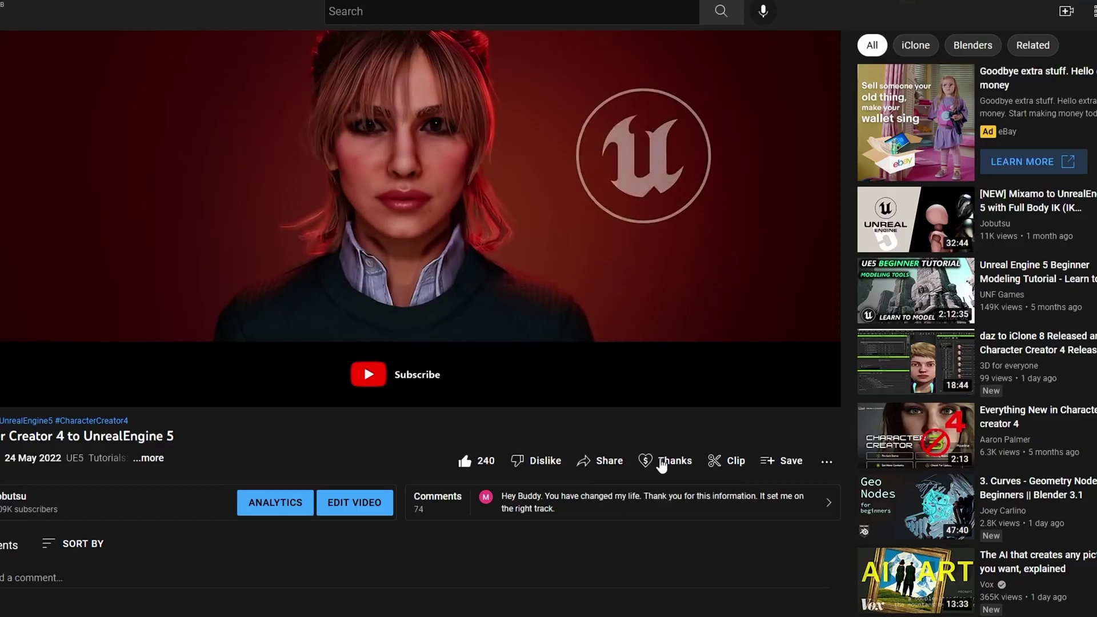
- Open Super Thanks under the video and pick the £50.00 amount
{"action": "left_click", "coordinate": [663, 460]}
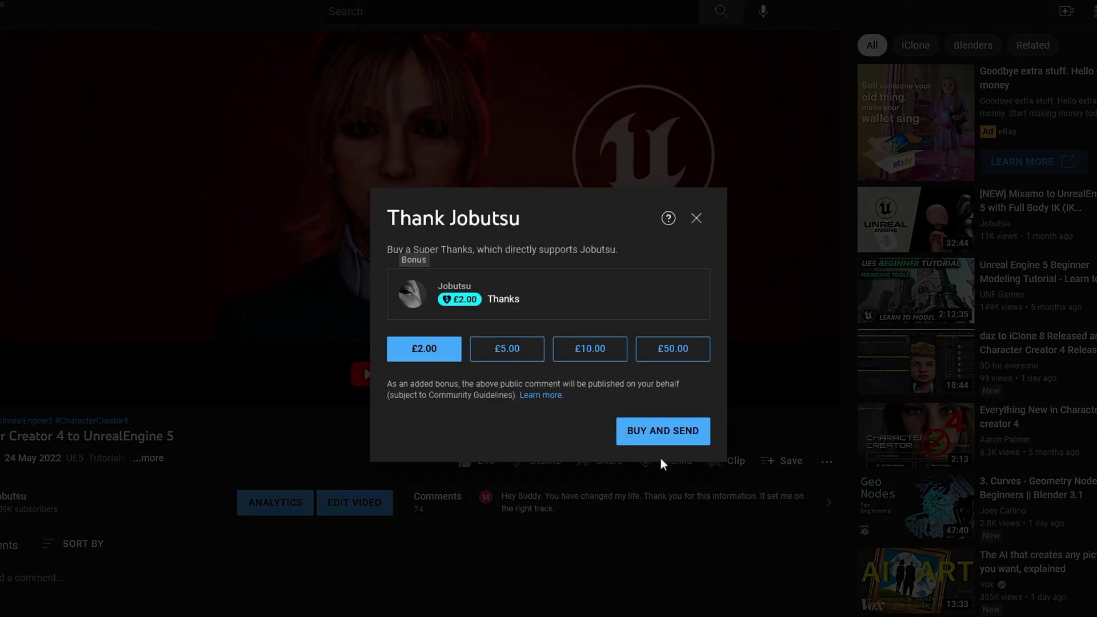
{"action": "left_click", "coordinate": [666, 349]}
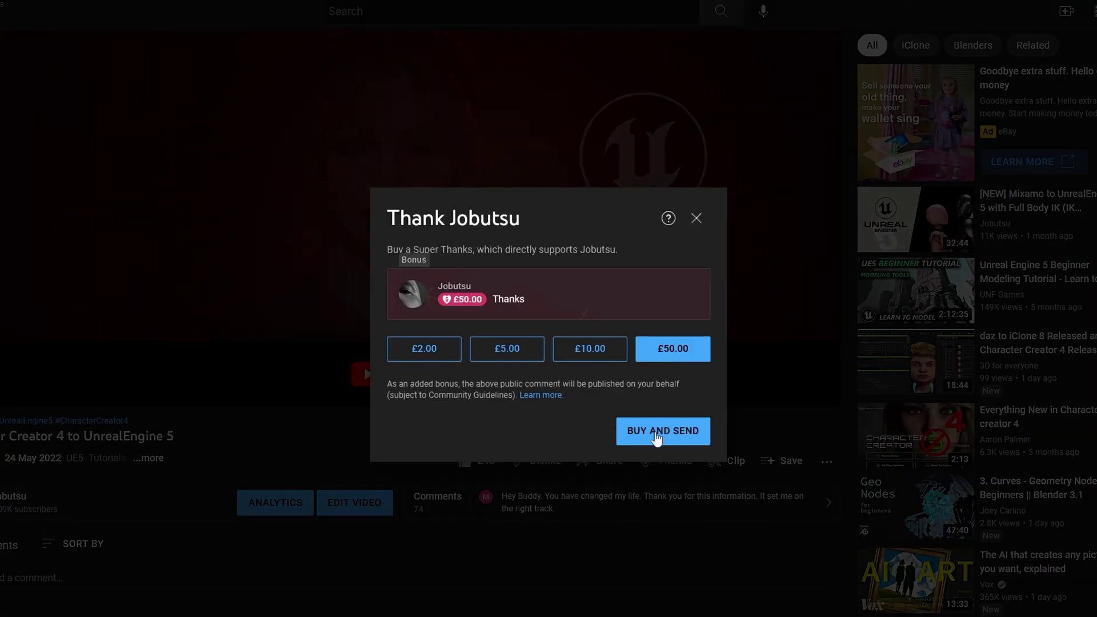